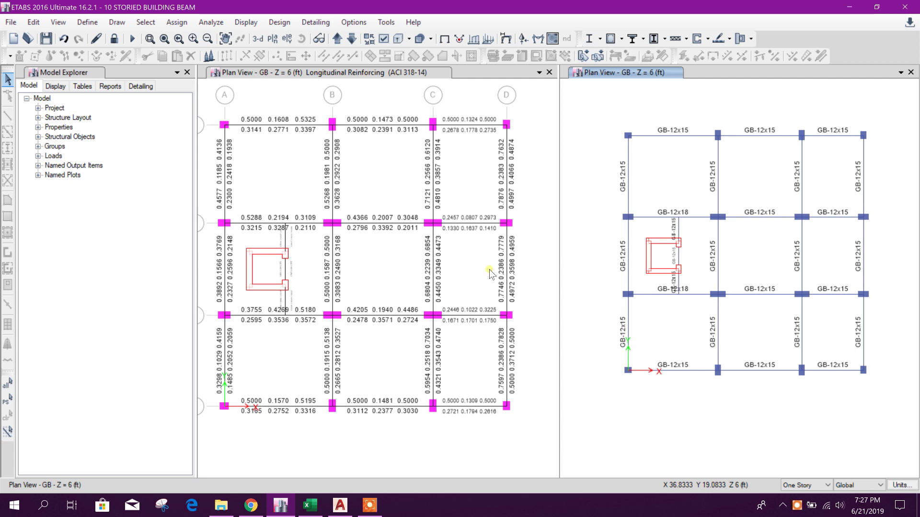
- Pan the ETABS longitudinal reinforcing plan to show the grid bubbles, and glance at the calculation workbook
click(472, 314)
drag(401, 289, 416, 266)
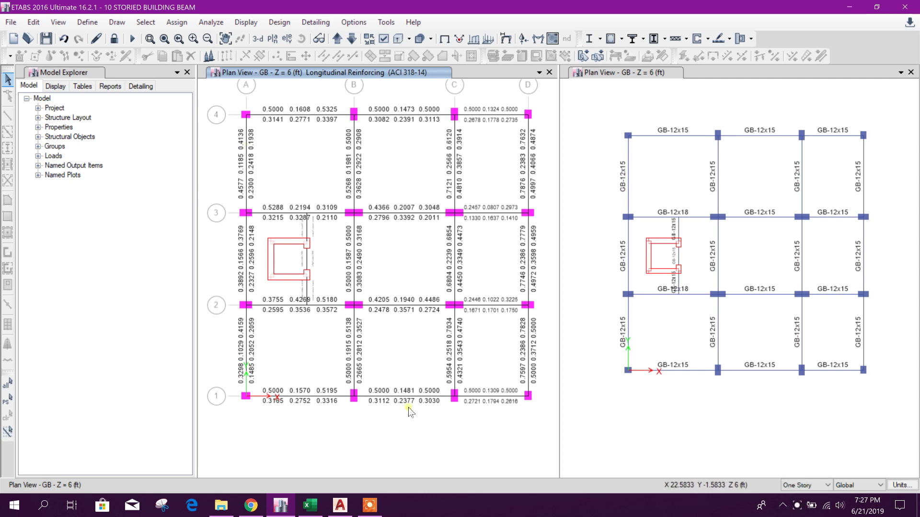
key(alt+Tab)
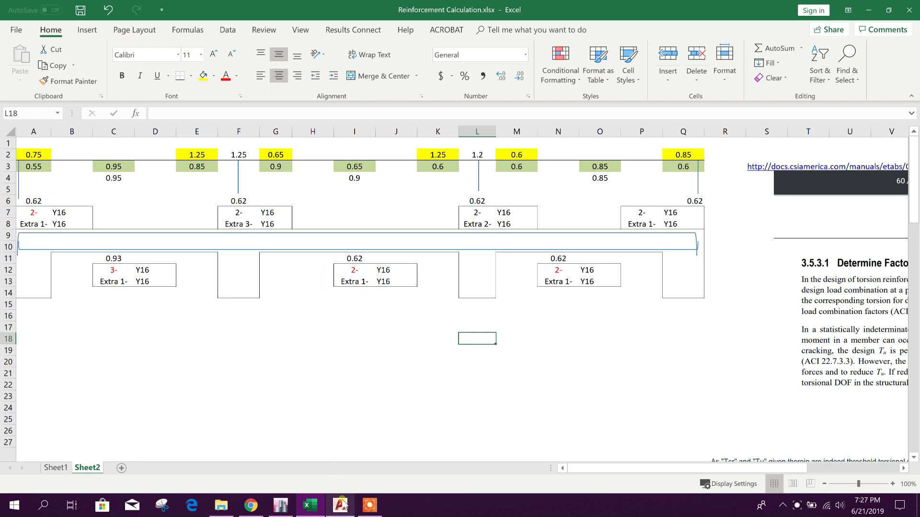
click(285, 510)
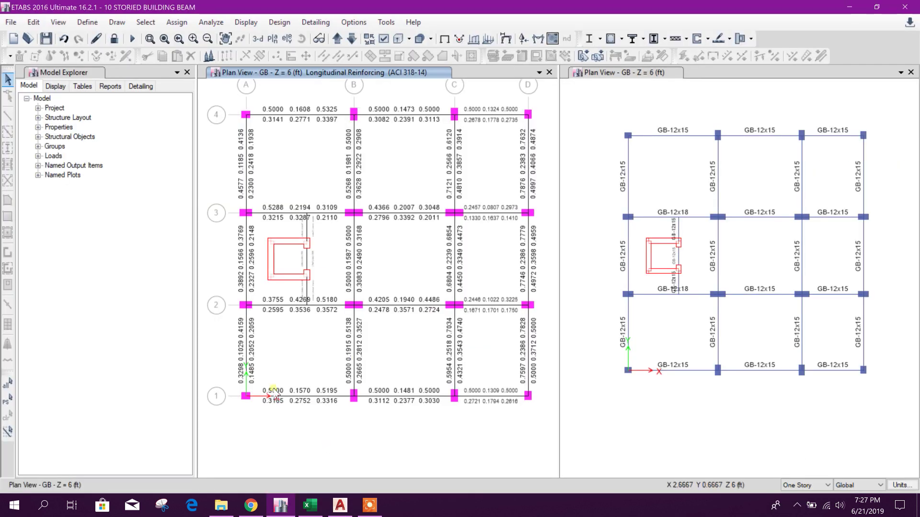
- In AutoCAD, pan the grade beam plan to the grid 1 beams and the A–D grid bubbles
click(340, 506)
drag(439, 327, 463, 446)
scroll(439, 349, down, 4)
scroll(431, 235, up, 4)
scroll(417, 263, down, 4)
scroll(422, 345, up, 4)
drag(338, 430, 368, 370)
scroll(368, 370, up, 4)
drag(680, 371, 508, 393)
scroll(685, 366, down, 2)
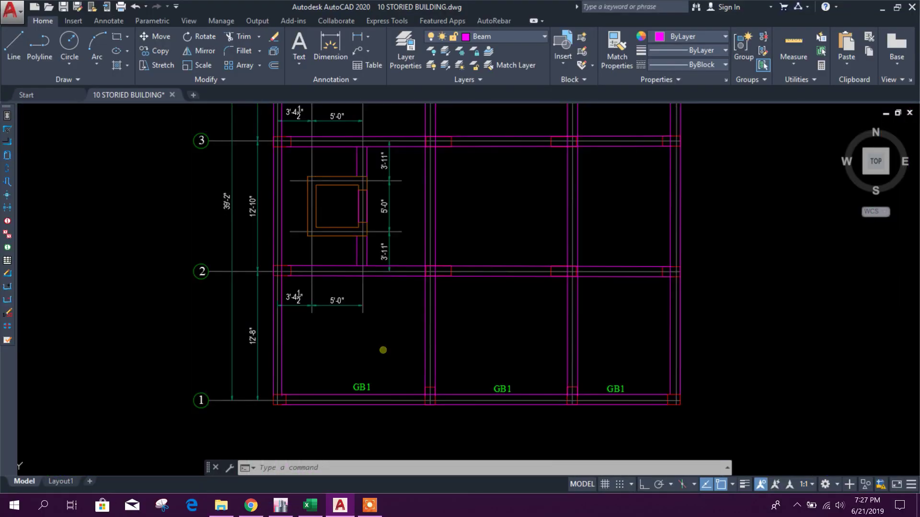
drag(405, 343, 410, 358)
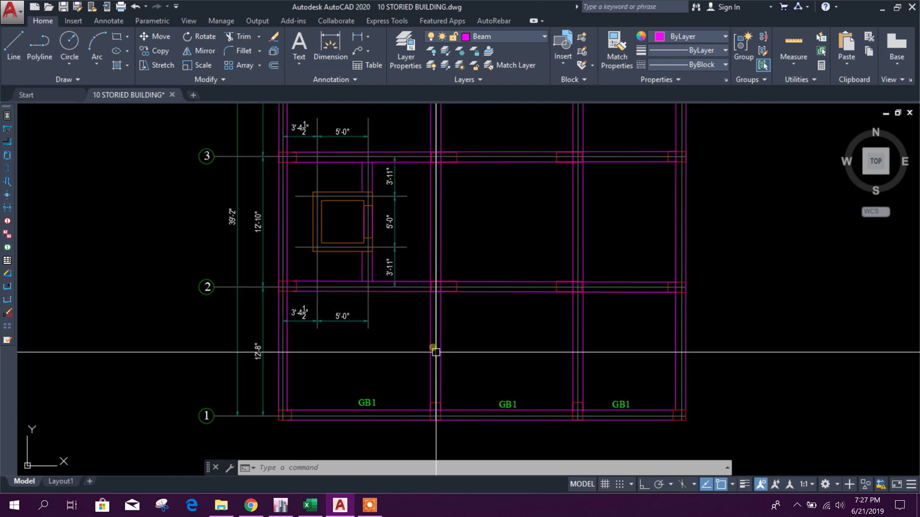
drag(437, 222, 441, 346)
drag(407, 215, 408, 282)
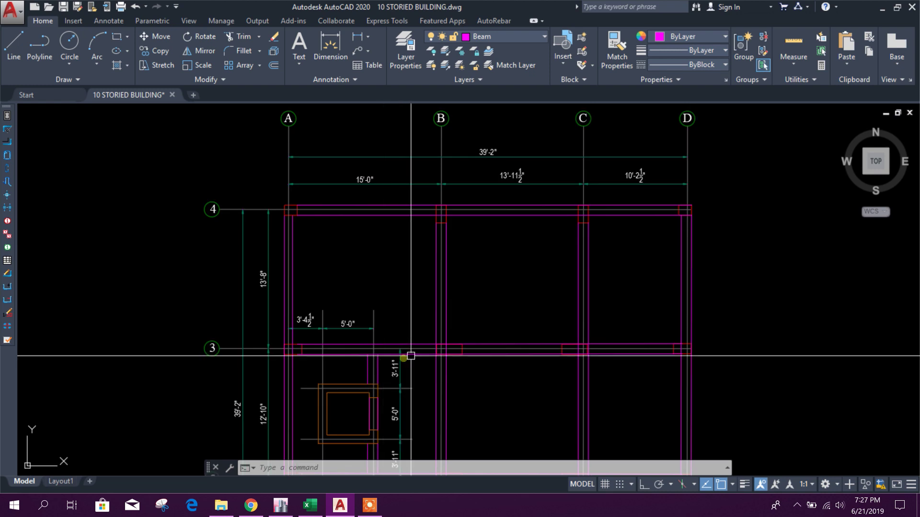
- Return to the whole layout plan and center the view on the three GB1 beams along grid 1
drag(494, 369, 579, 236)
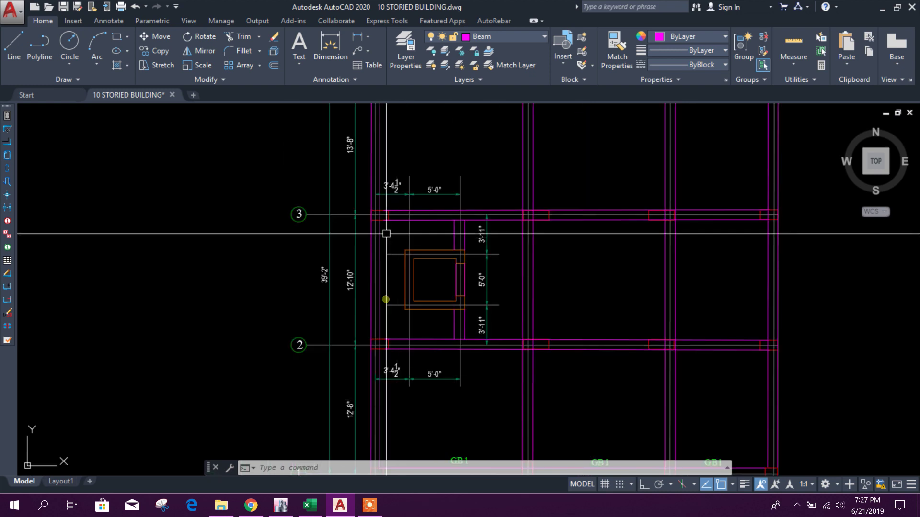
scroll(378, 242, down, 2)
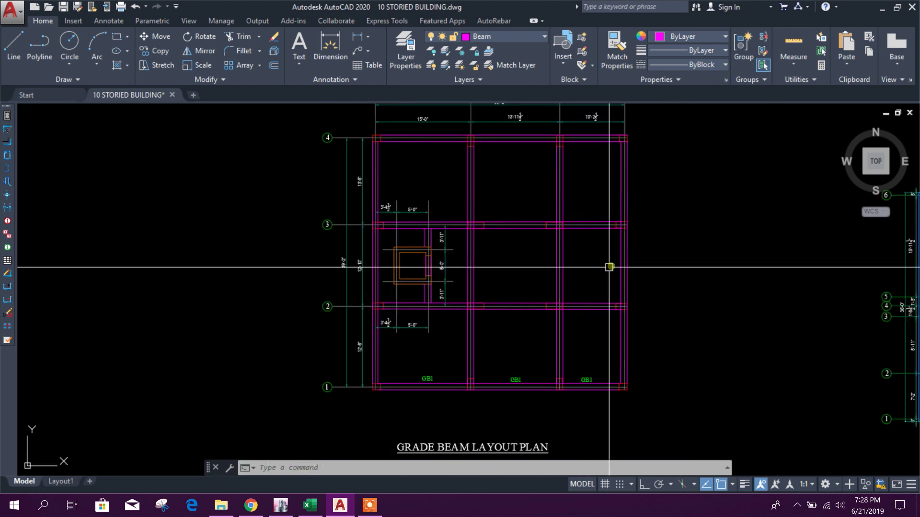
scroll(420, 293, up, 1)
scroll(429, 290, up, 1)
drag(437, 205, 433, 288)
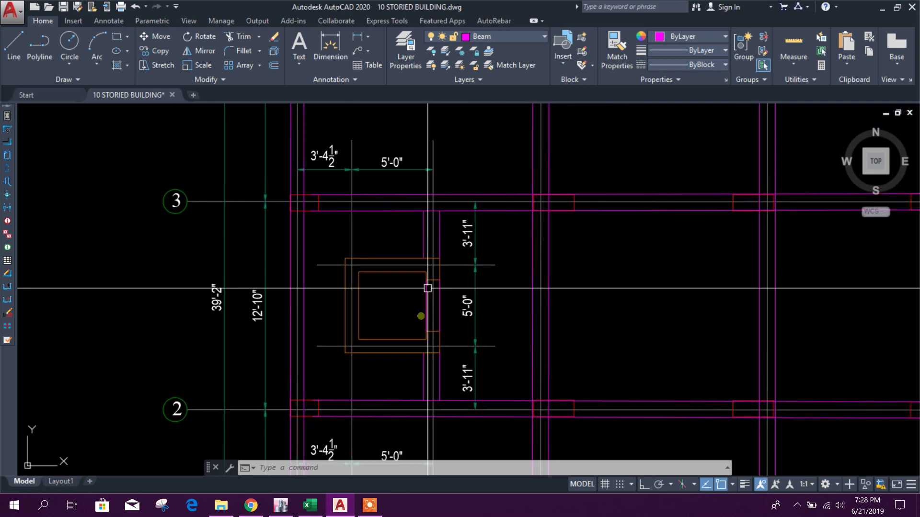
scroll(428, 269, down, 1)
scroll(424, 293, up, 1)
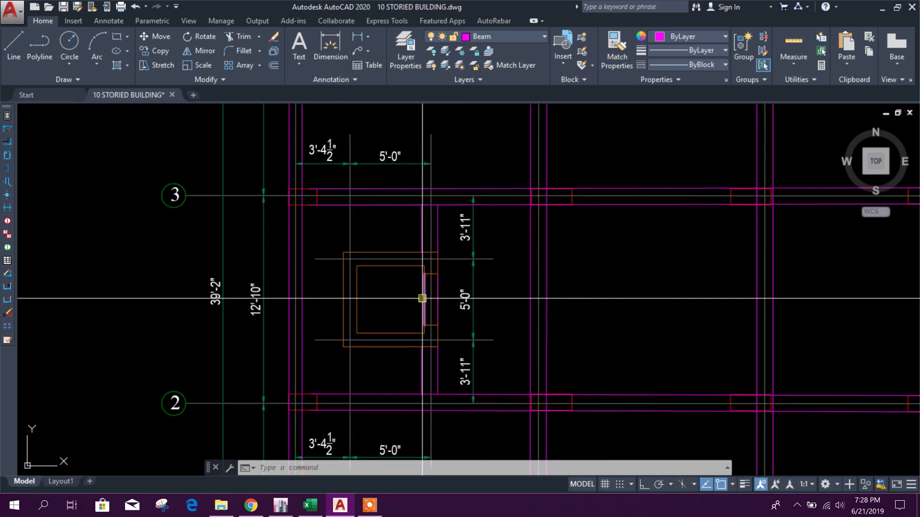
scroll(421, 303, down, 2)
scroll(447, 351, up, 1)
scroll(447, 351, up, 1)
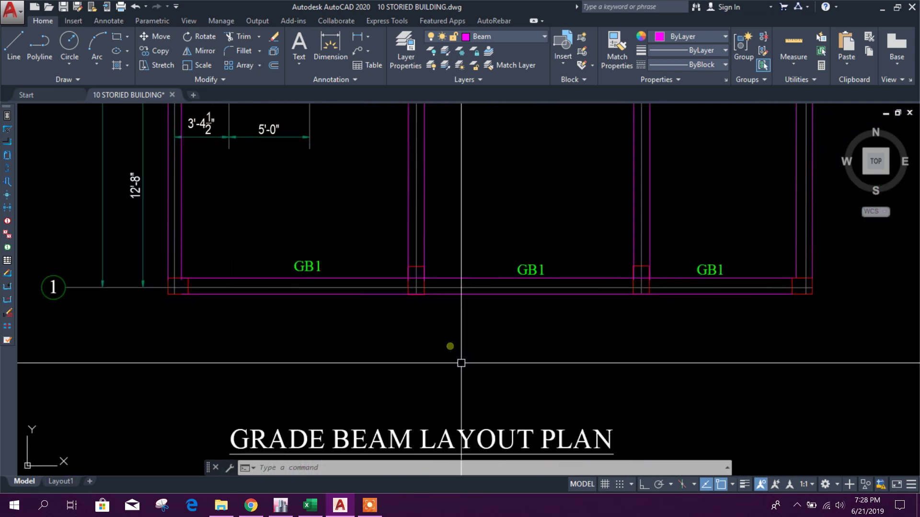
mouse_move(638, 318)
mouse_down()
mouse_move(610, 371)
mouse_move(581, 370)
mouse_move(592, 351)
mouse_up()
scroll(540, 341, down, 1)
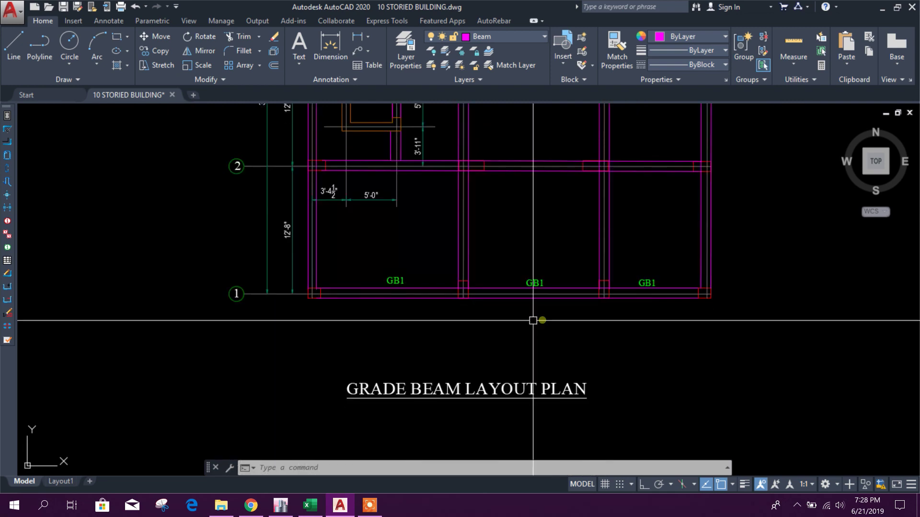
mouse_move(554, 345)
mouse_down()
mouse_move(550, 306)
mouse_move(538, 352)
mouse_move(534, 326)
mouse_up()
drag(524, 260, 523, 288)
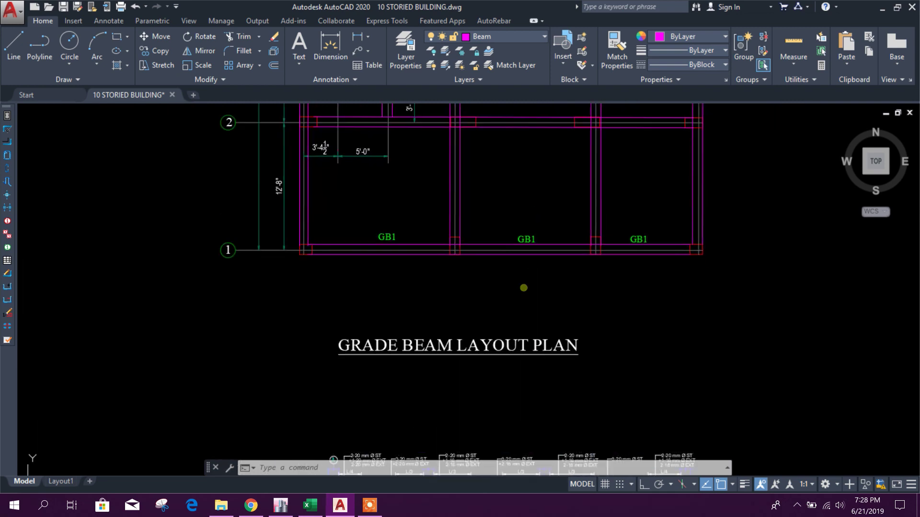
mouse_move(528, 356)
mouse_down()
mouse_move(523, 273)
mouse_move(538, 342)
mouse_up()
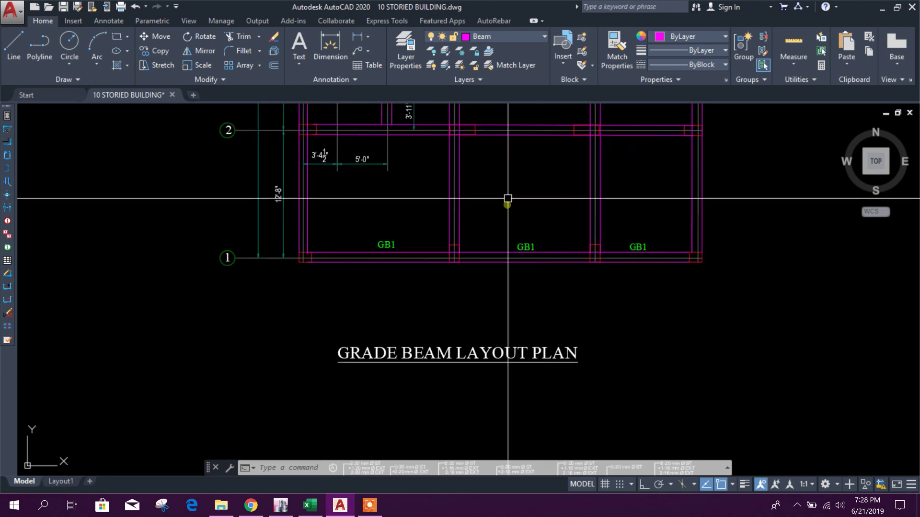
drag(506, 197, 513, 305)
- Cycle through ETABS, the calculation workbook and the AutoCAD drawing, ending on ETABS's Z = 6 ft plan
click(281, 506)
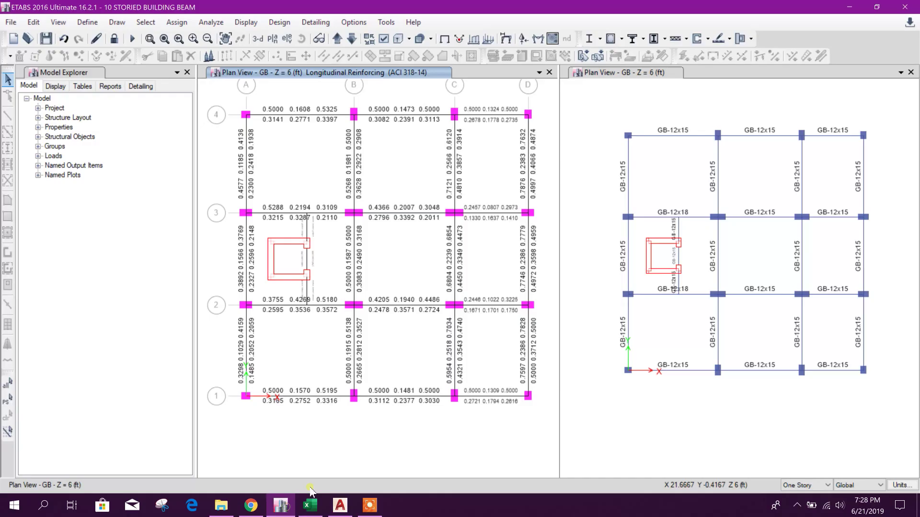
click(310, 505)
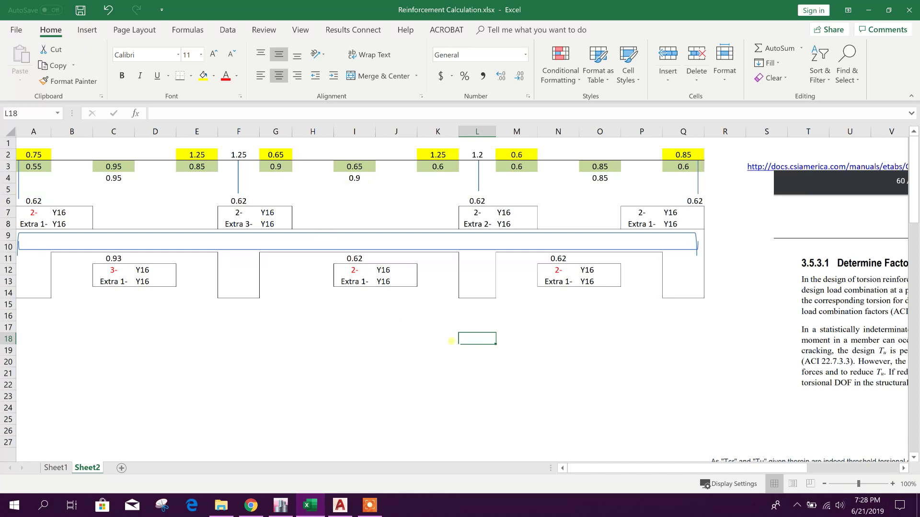
click(339, 323)
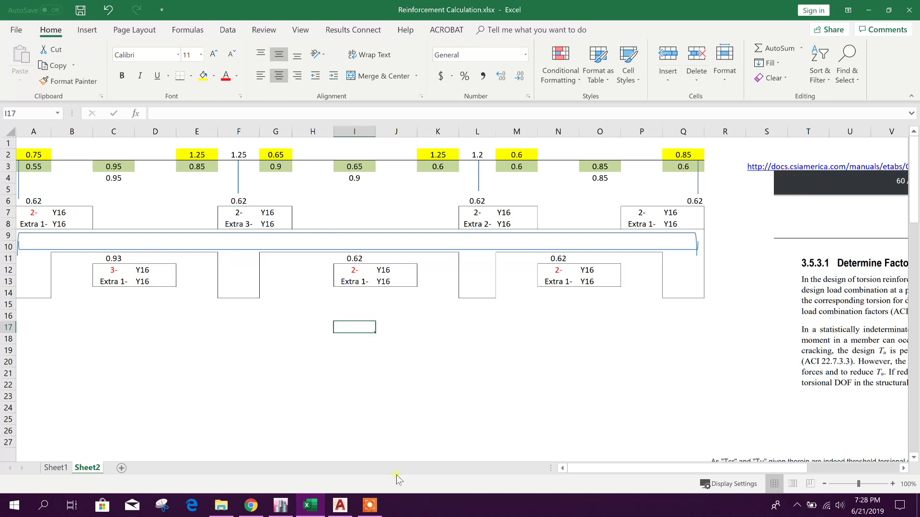
click(341, 503)
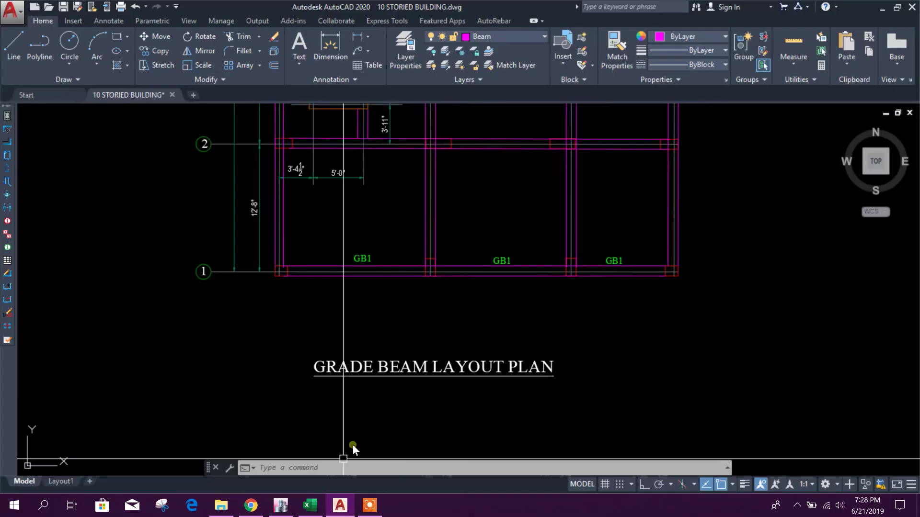
click(281, 506)
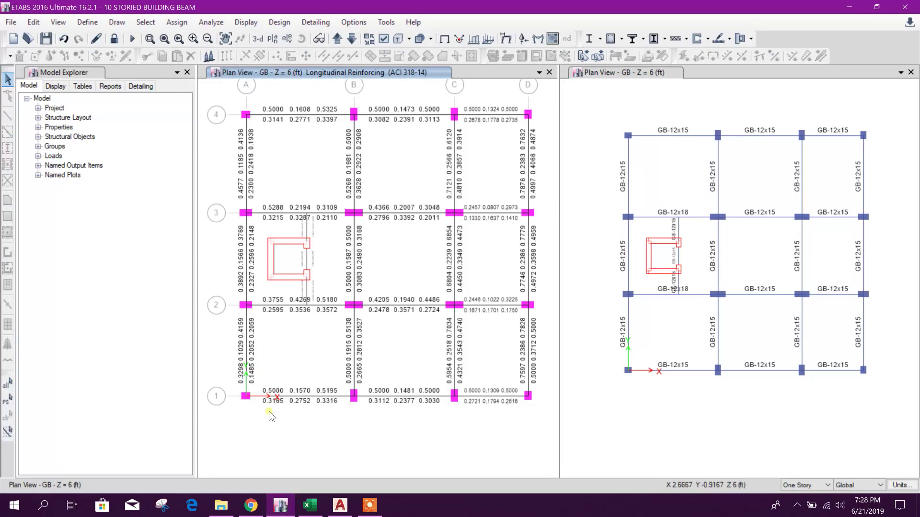
- Zoom to the grid 1 A–B beam: top steel 0.5000, 0.1570, 0.5195; bottom 0.3165, 0.2752, 0.3316
scroll(266, 406, up, 3)
scroll(244, 386, down, 3)
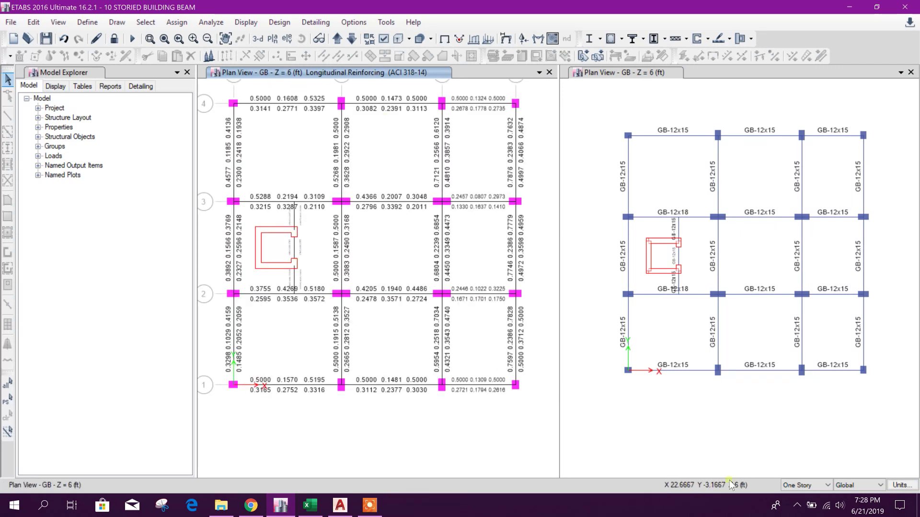
scroll(261, 399, up, 4)
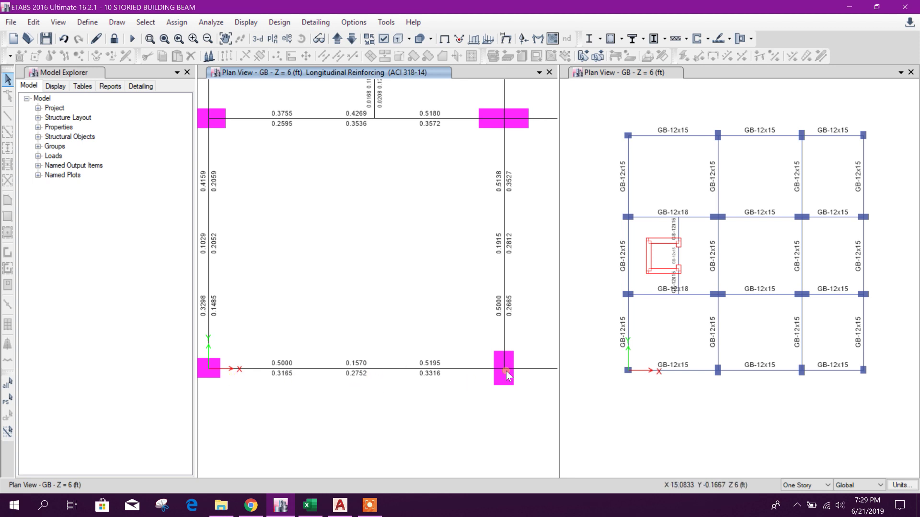
drag(455, 421, 480, 397)
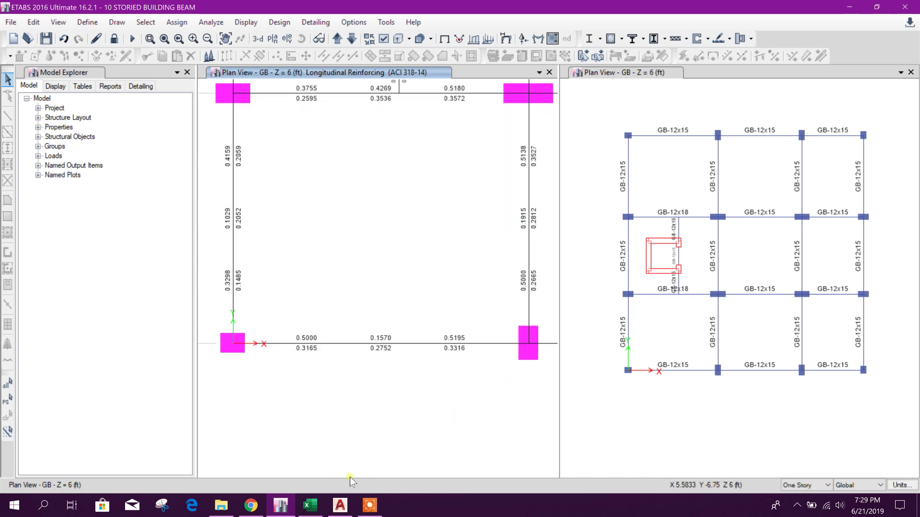
- Change workbook cell A2 from 0.75 to 0.5
click(310, 505)
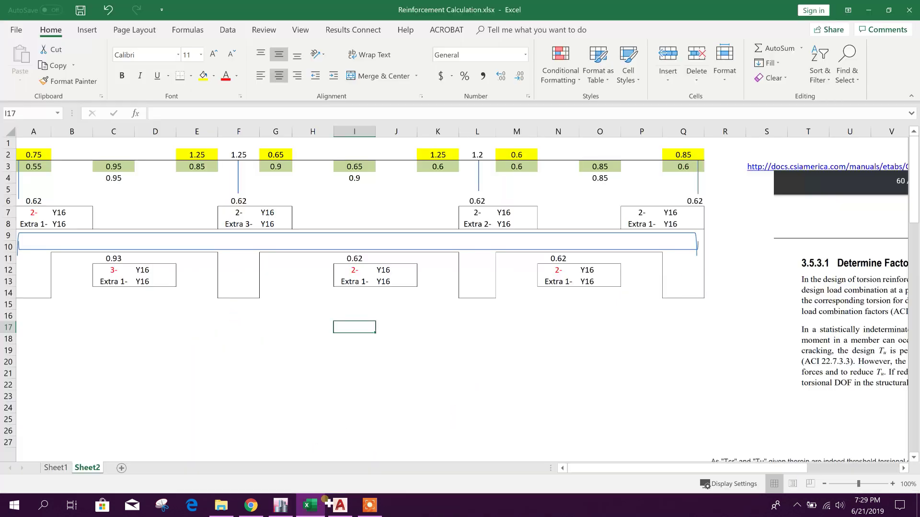
click(36, 155)
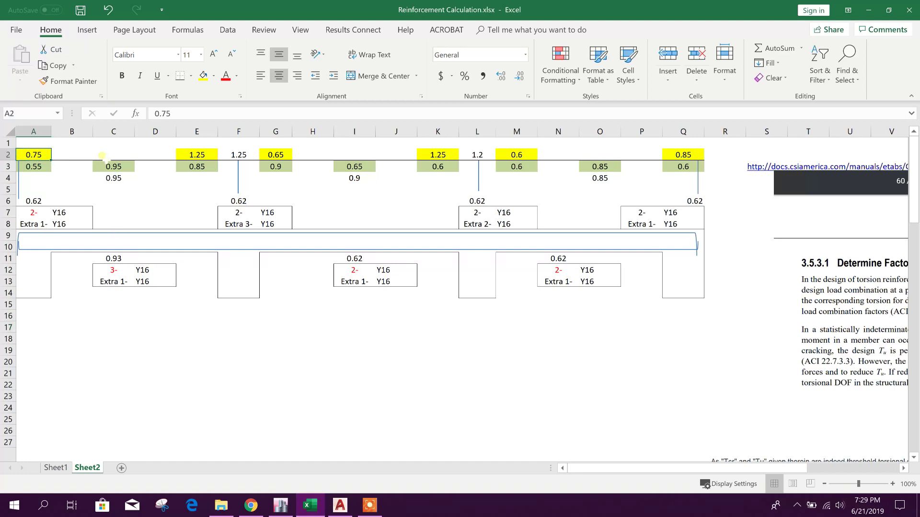
text(0.)
click(204, 324)
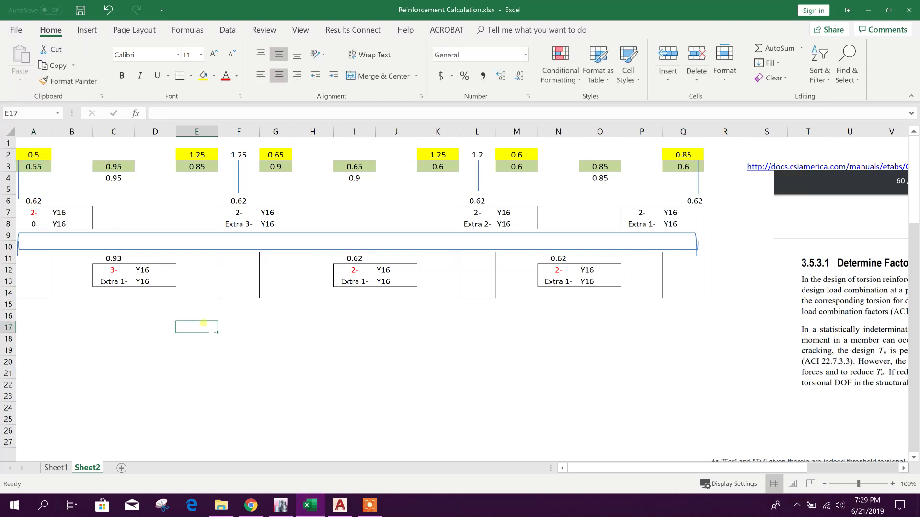
- After checking ETABS, replace 1.25 in cell E2 with 0.52 and return to ETABS
click(280, 505)
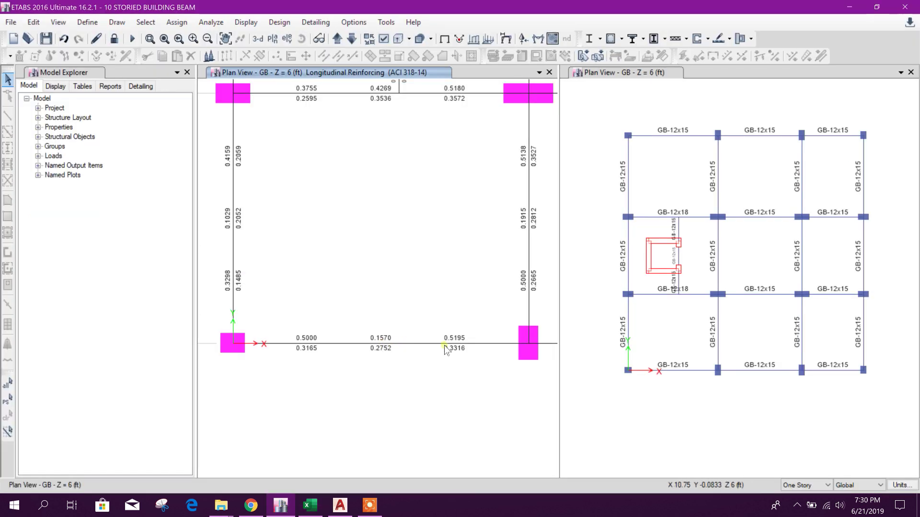
click(310, 505)
click(211, 158)
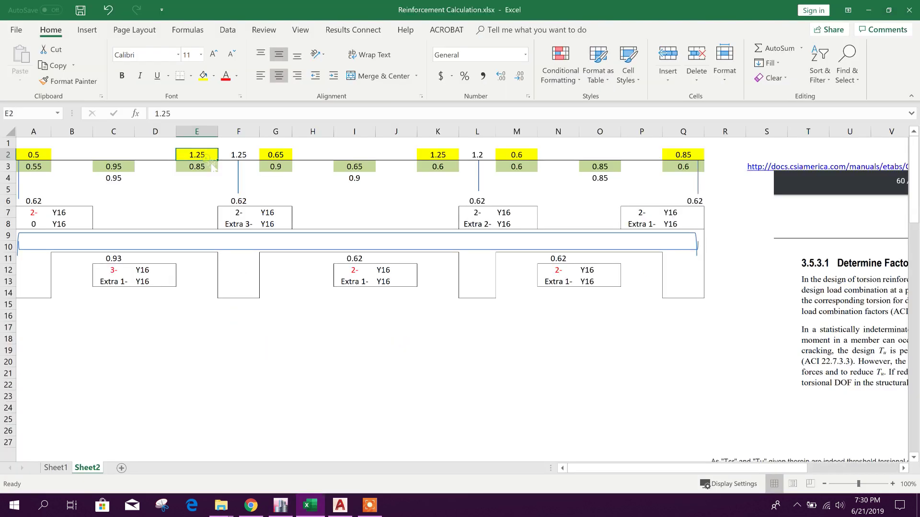
text(0.)
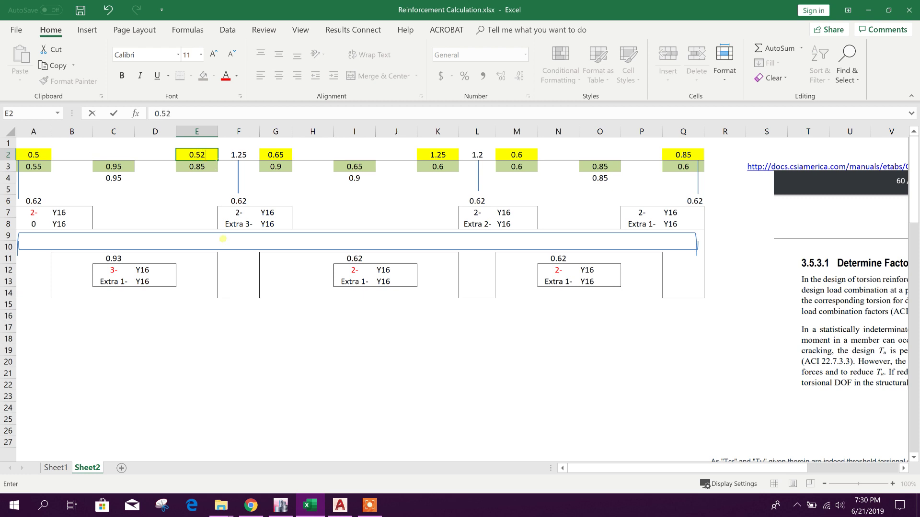
click(322, 345)
click(280, 504)
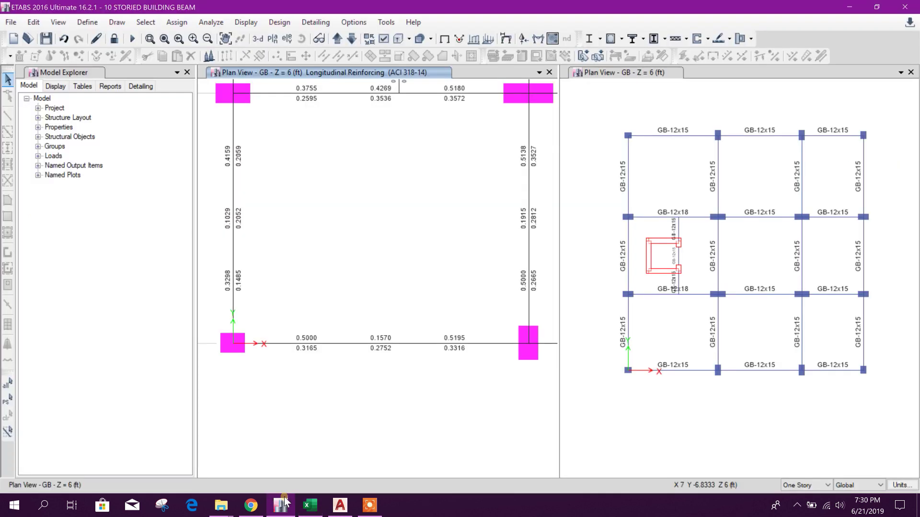
- Read the next span's required areas in ETABS, then set cells G2 and K2 to 0.5
drag(464, 406, 369, 414)
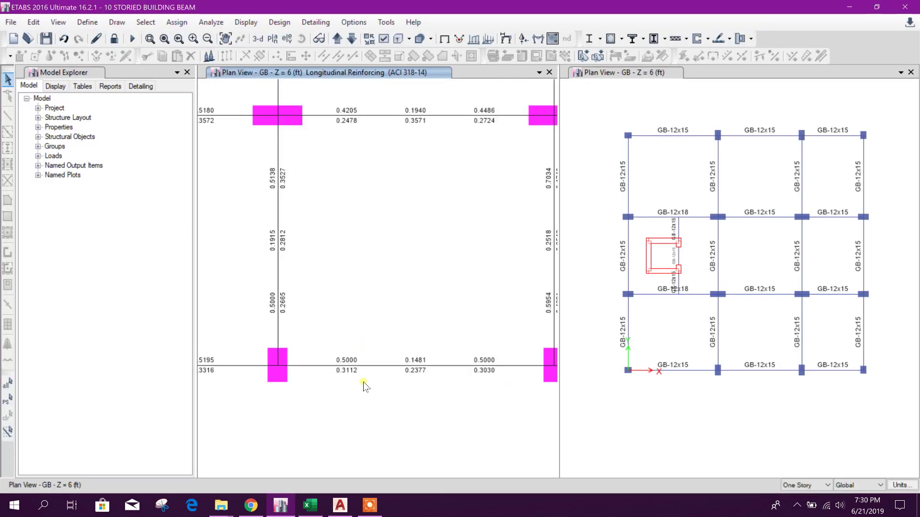
click(310, 506)
click(286, 158)
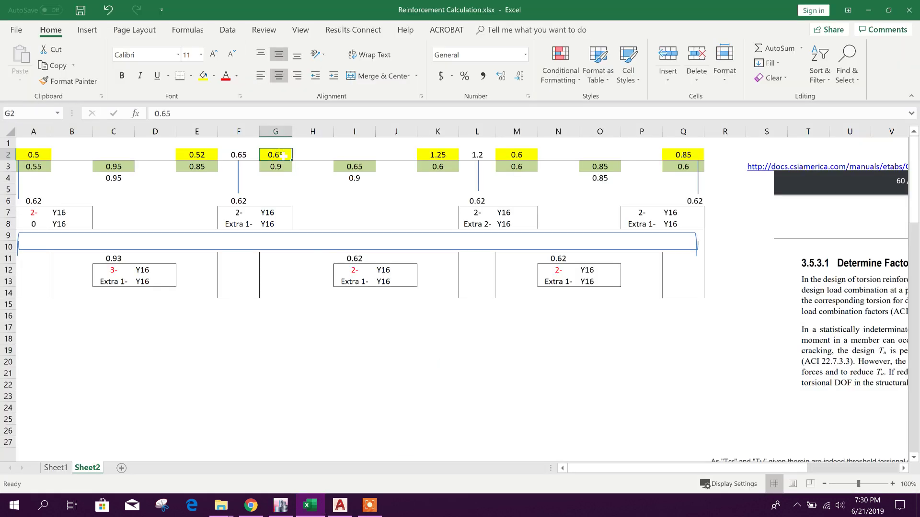
text(0)
click(415, 409)
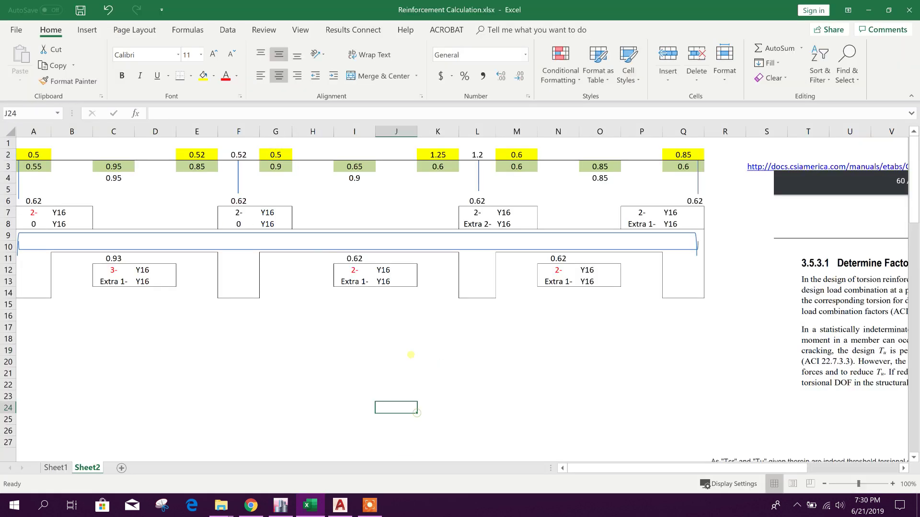
click(443, 159)
text(0.5)
click(519, 373)
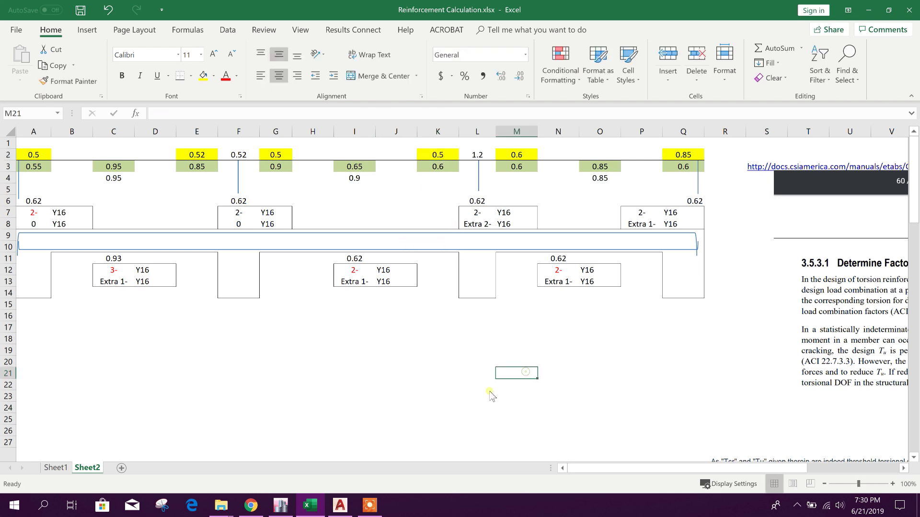
- After rechecking ETABS, set M2 and Q2 to 0.5 and inspect the bar count in A7
click(282, 504)
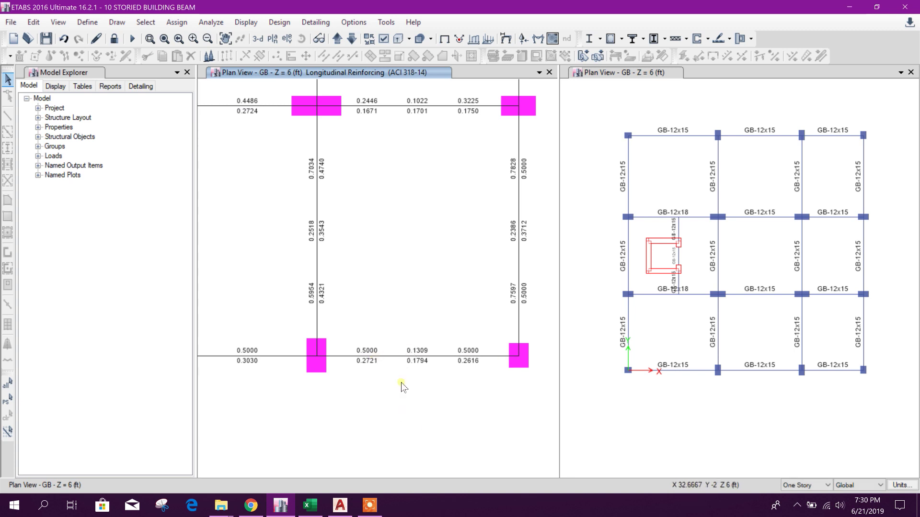
click(310, 505)
click(529, 156)
text(0.5)
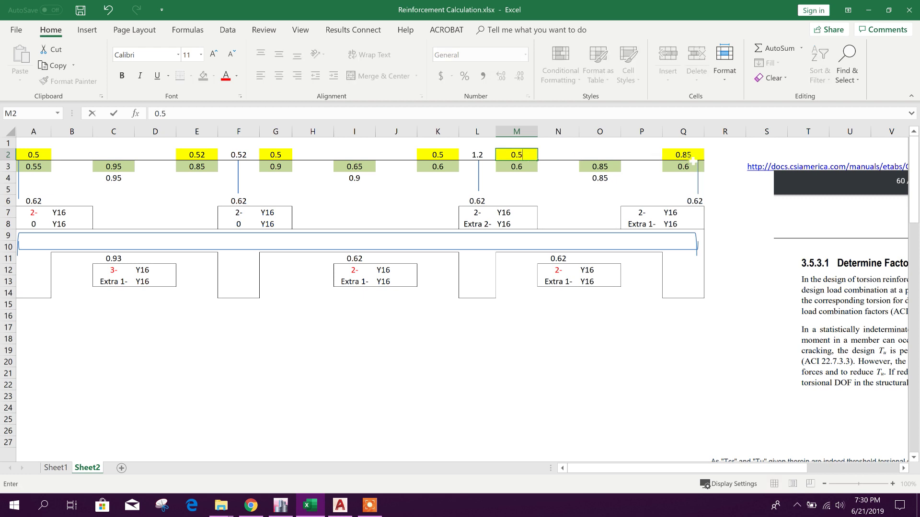
click(690, 158)
text(0.)
click(655, 352)
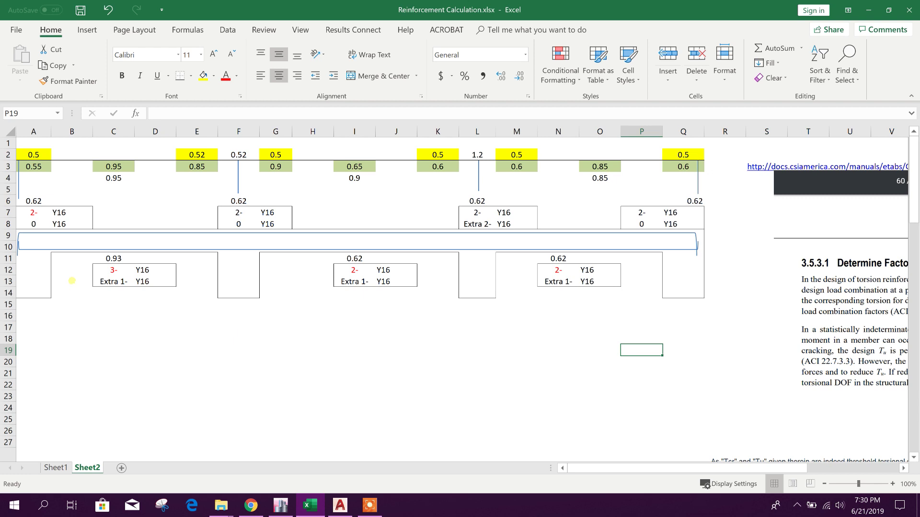
click(33, 213)
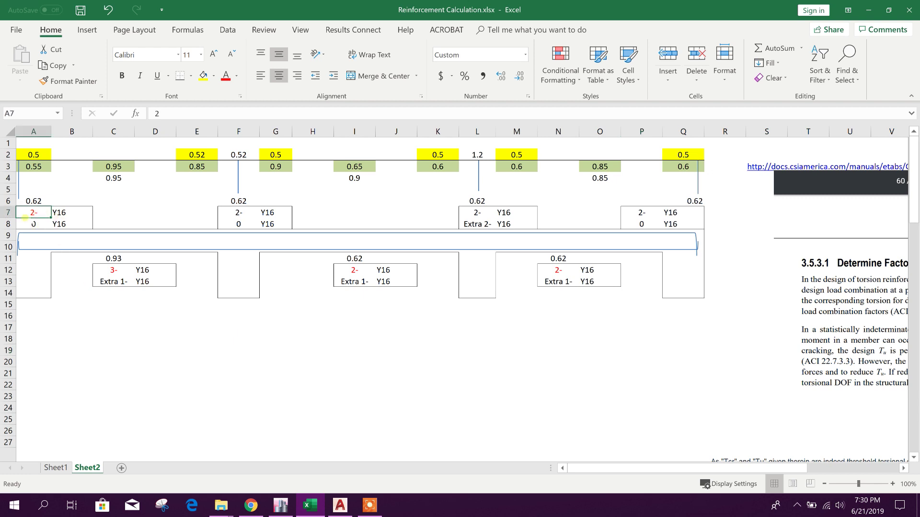
click(63, 212)
click(98, 213)
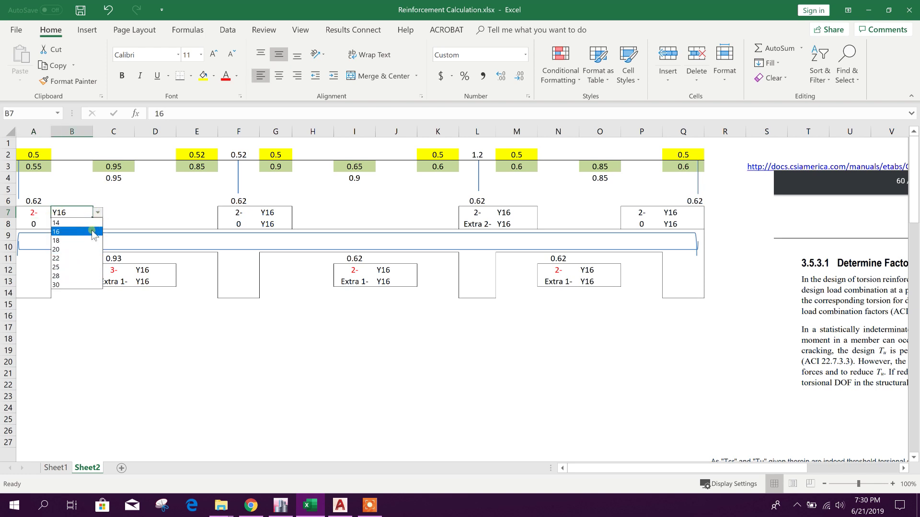
click(89, 232)
click(34, 212)
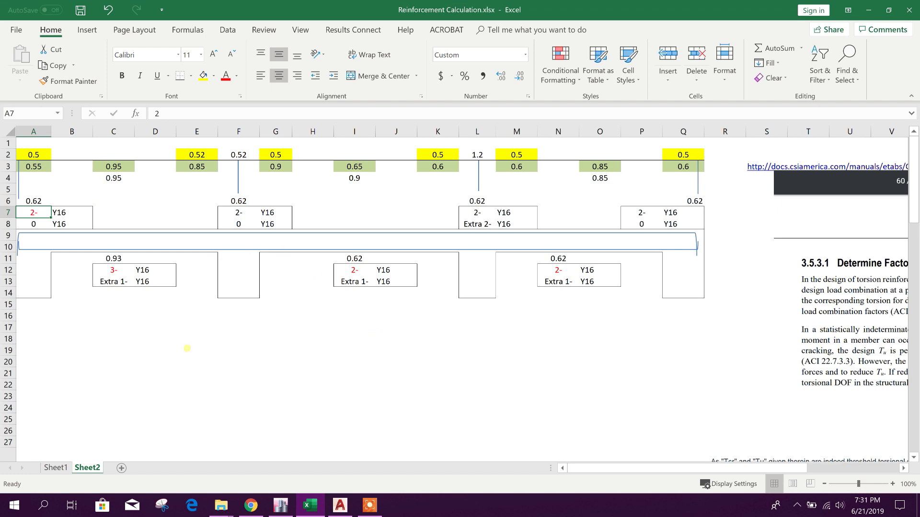
click(113, 350)
click(36, 213)
click(36, 223)
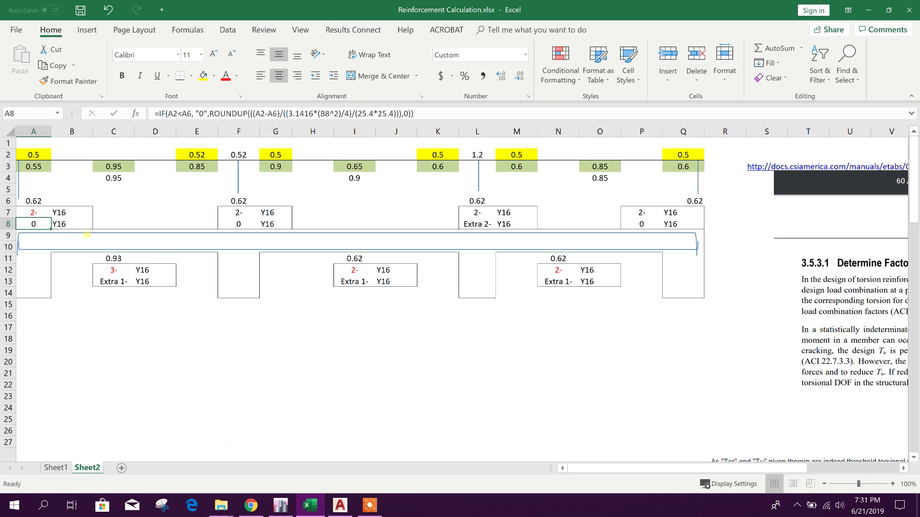
- In AutoCAD, delete the two EXT rebar labels
click(340, 505)
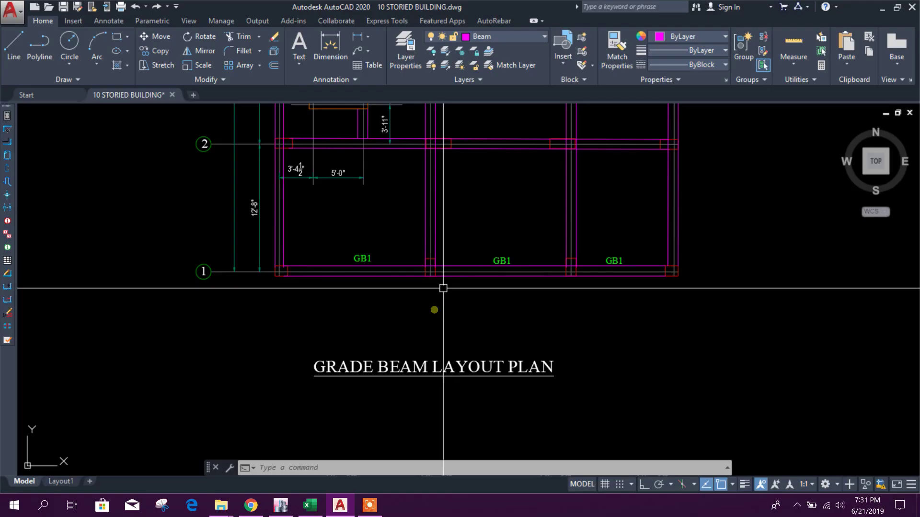
scroll(427, 353, up, 6)
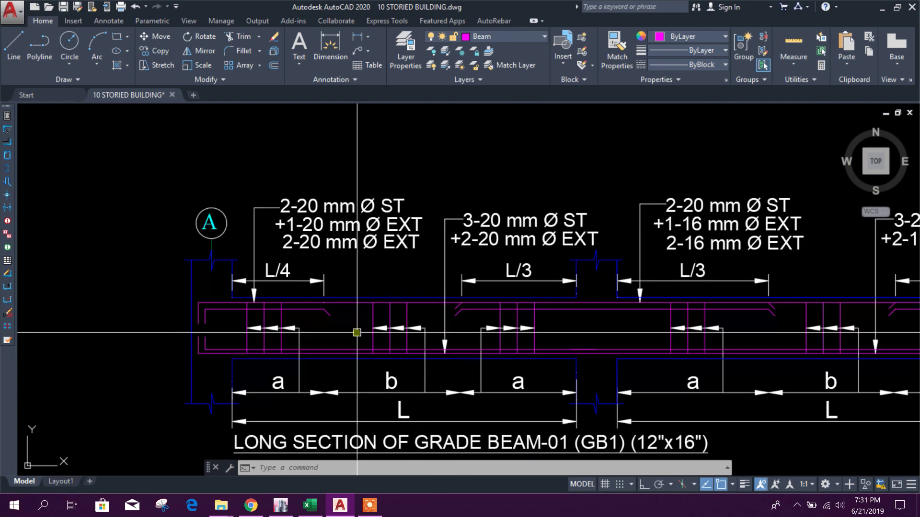
click(384, 266)
click(232, 206)
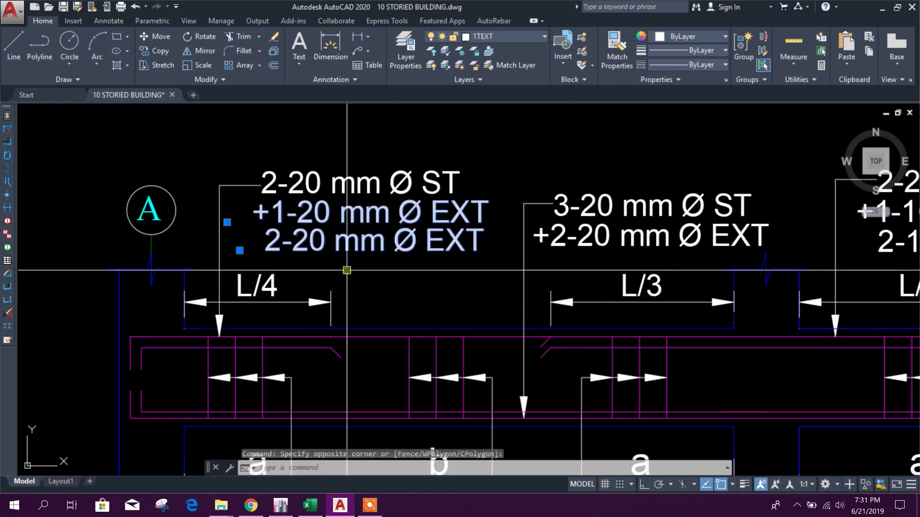
key(Delete)
- Move to the left end of the GB1 long section and delete the magenta rebar line there
scroll(320, 252, down, 8)
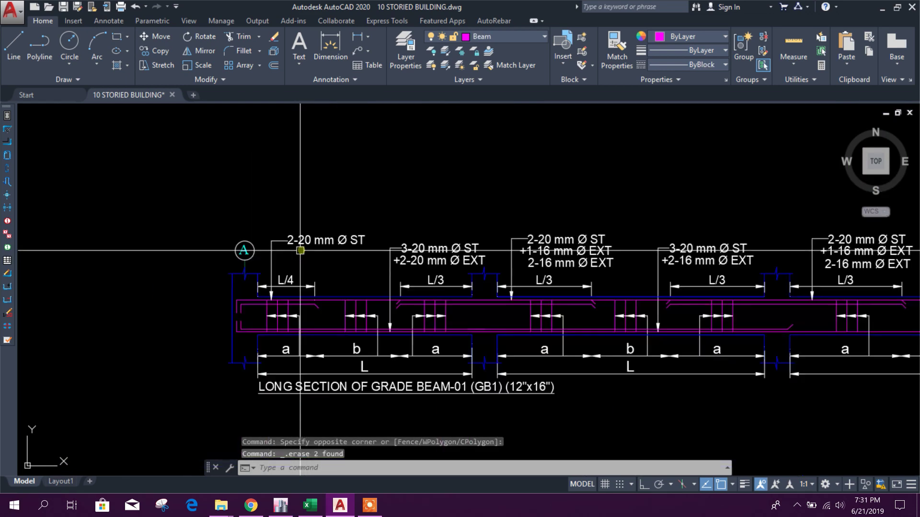
mouse_move(310, 222)
mouse_down()
mouse_move(307, 412)
mouse_move(311, 238)
mouse_up()
scroll(308, 411, down, 2)
scroll(268, 221, up, 2)
scroll(291, 321, up, 2)
mouse_move(290, 321)
mouse_down()
mouse_move(306, 240)
mouse_move(291, 196)
mouse_up()
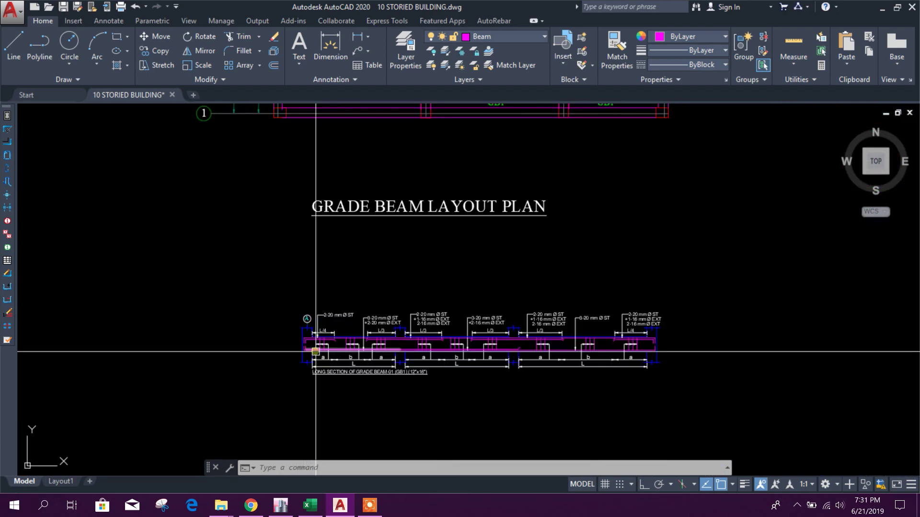
scroll(308, 357, up, 2)
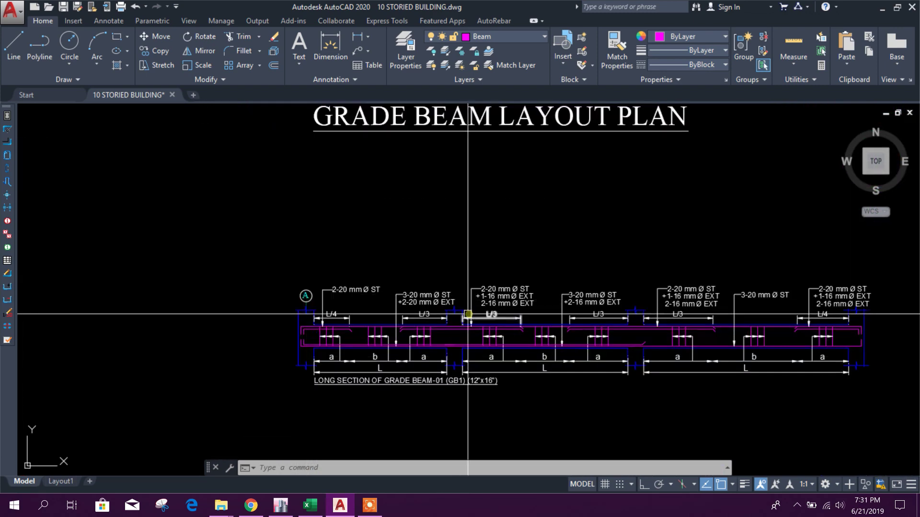
scroll(651, 315, down, 4)
scroll(429, 395, up, 3)
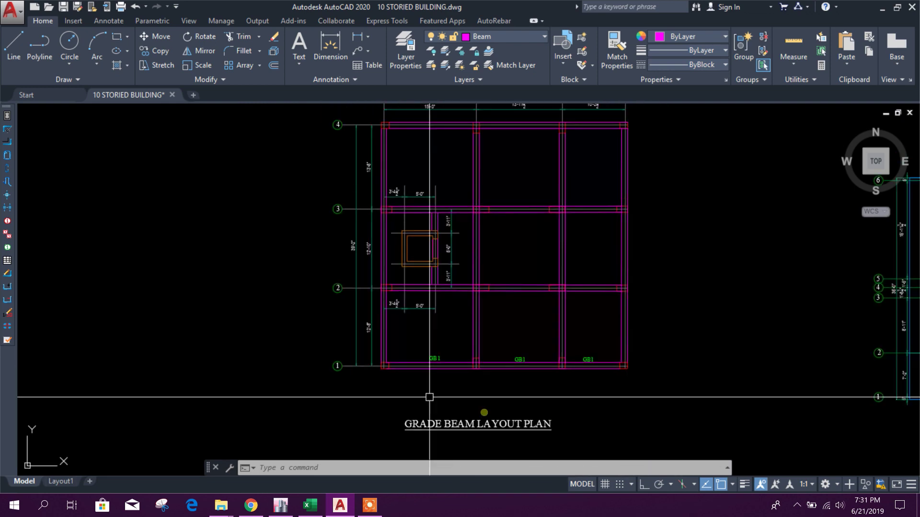
drag(640, 372, 628, 235)
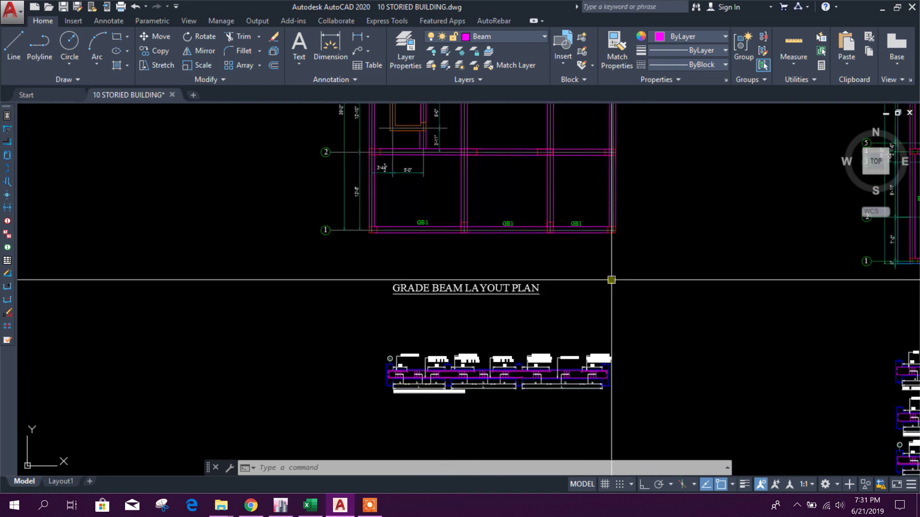
scroll(575, 401, up, 4)
drag(470, 398, 581, 381)
scroll(226, 300, up, 3)
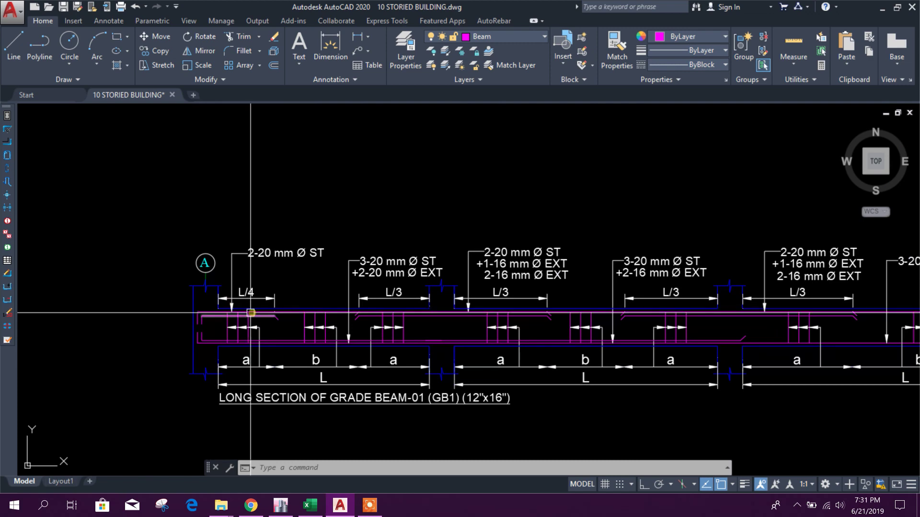
drag(239, 315, 246, 321)
scroll(246, 322, up, 4)
click(297, 319)
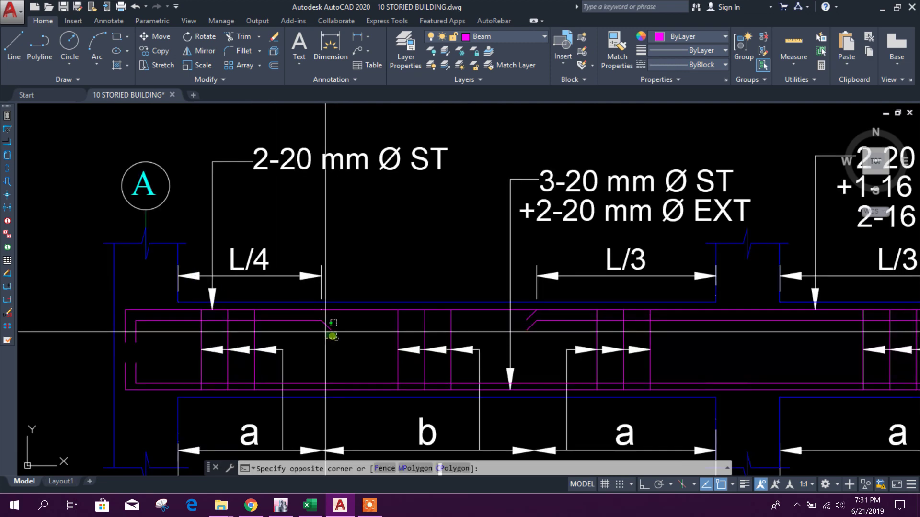
key(Delete)
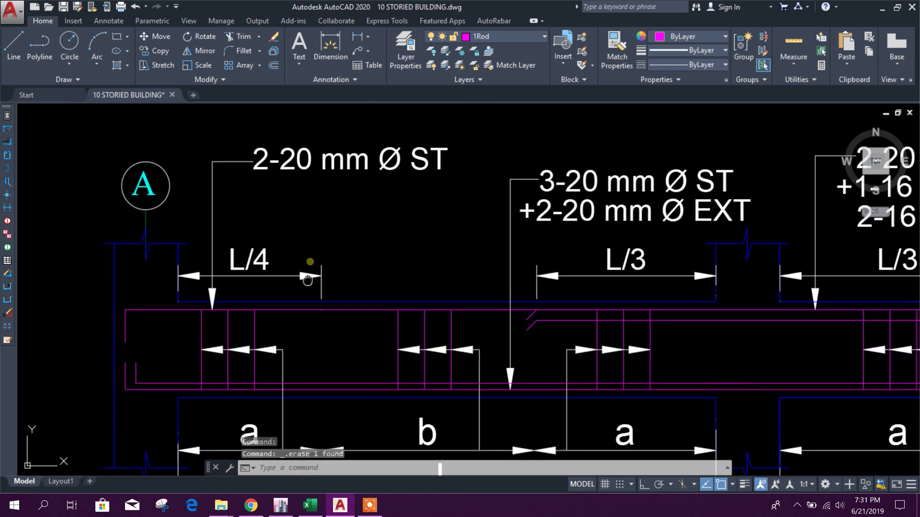
- Edit the grid A label from 2-20 mm Ø ST to 2-16 mm Ø ST
drag(313, 184, 291, 268)
click(274, 248)
double_click(272, 245)
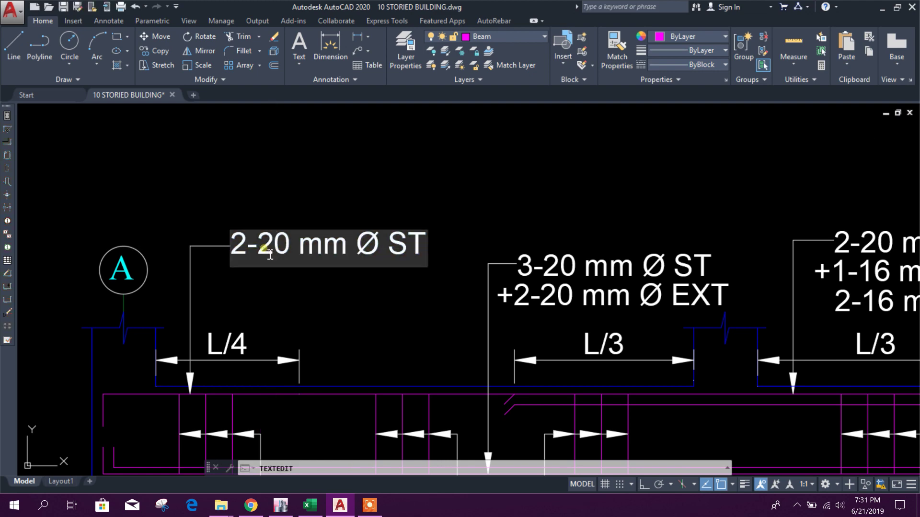
drag(257, 247, 297, 261)
text(16)
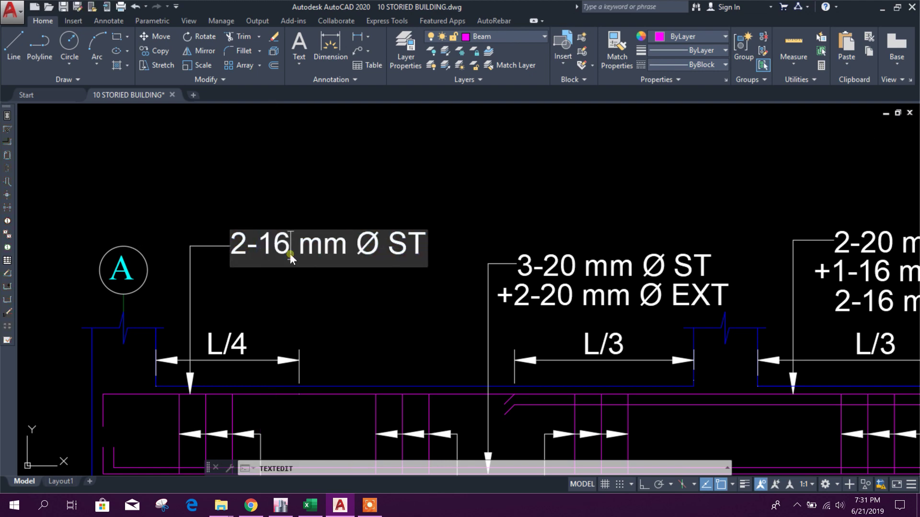
click(329, 213)
scroll(302, 302, down, 5)
key(Escape)
scroll(355, 293, up, 5)
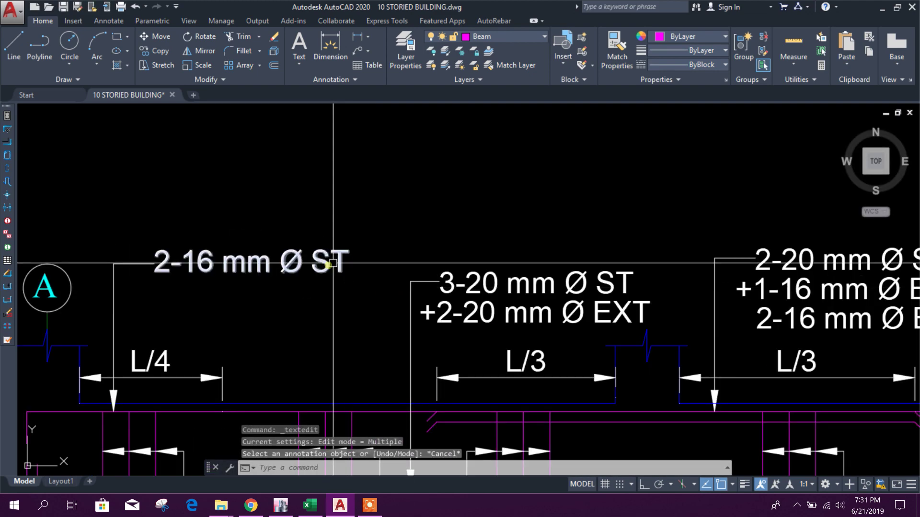
scroll(308, 265, down, 5)
click(314, 506)
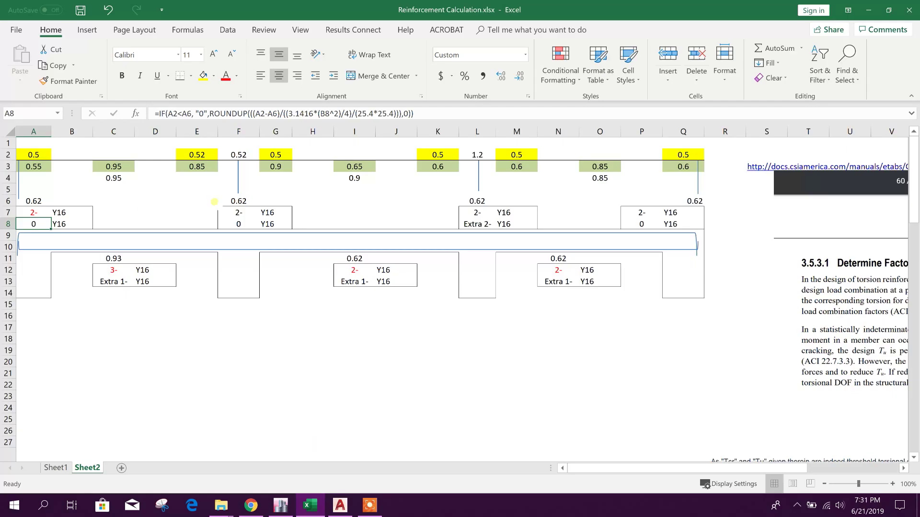
click(238, 212)
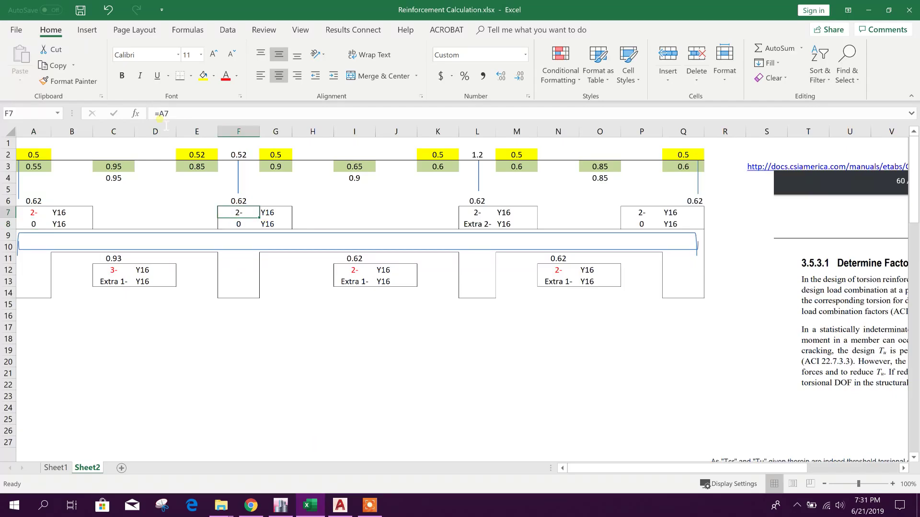
click(184, 115)
key(ctrl+Return)
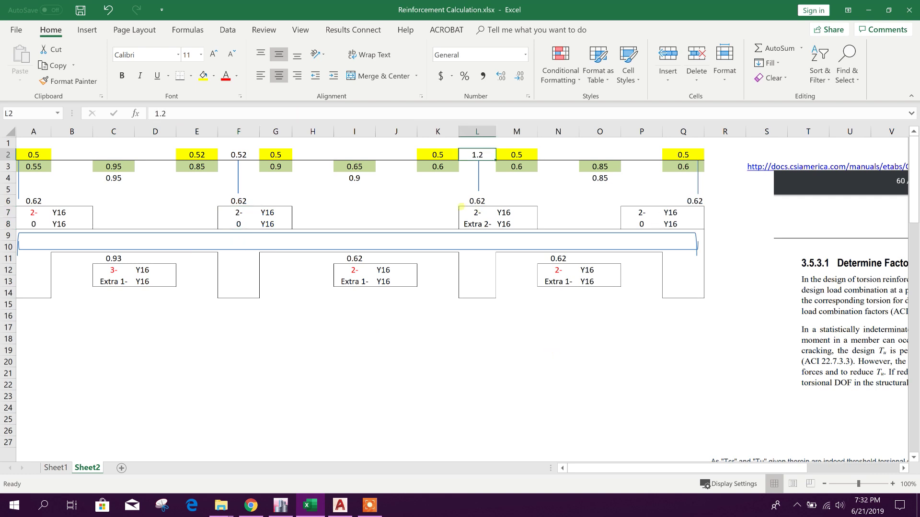
click(243, 154)
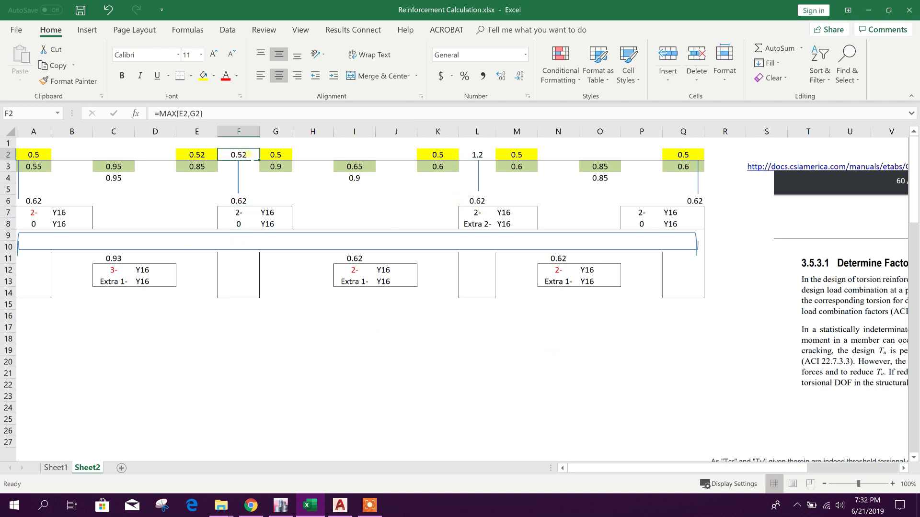
drag(213, 118, 132, 115)
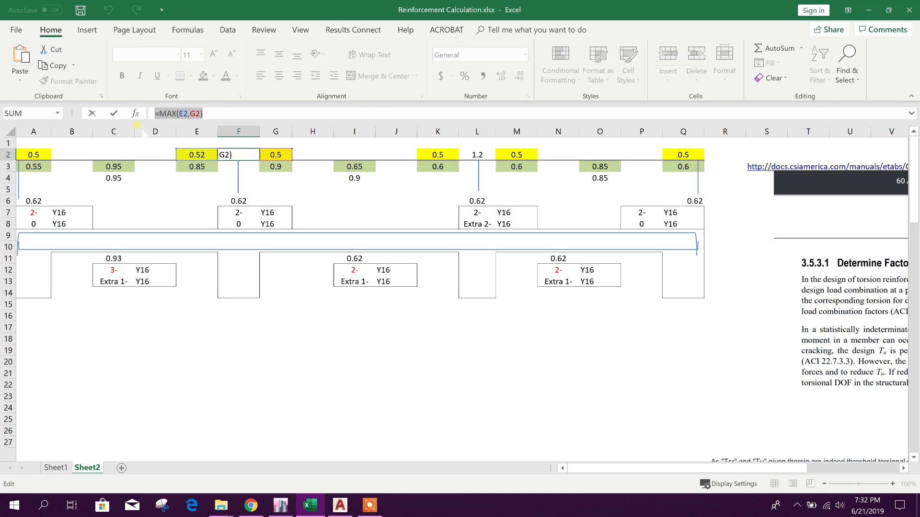
text(=)
click(396, 361)
key(Escape)
click(479, 155)
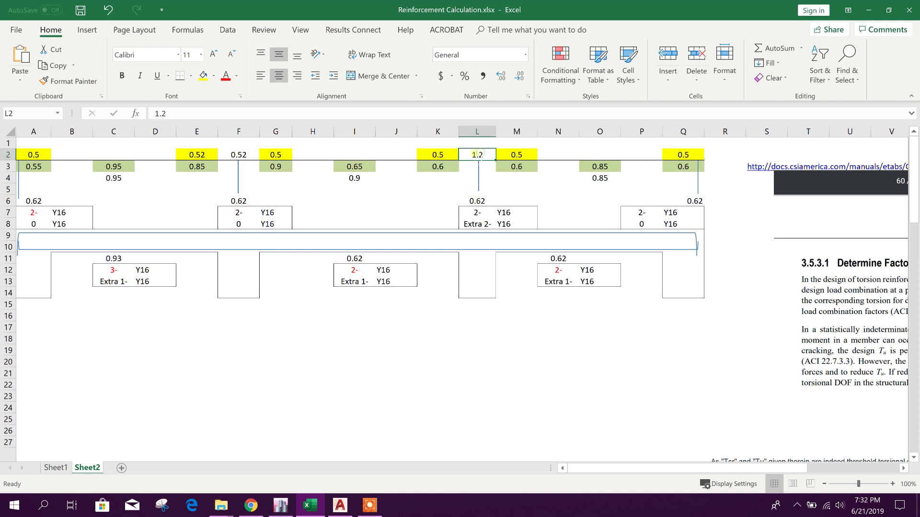
- Enter the formula =MAX(K2,M2) in cell L2
text(=MAX(E2,G2))
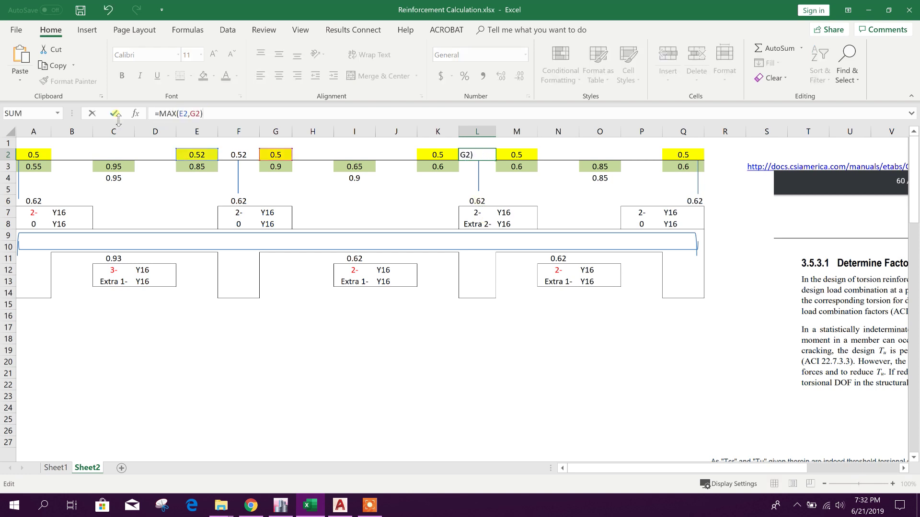
double_click(189, 115)
click(449, 158)
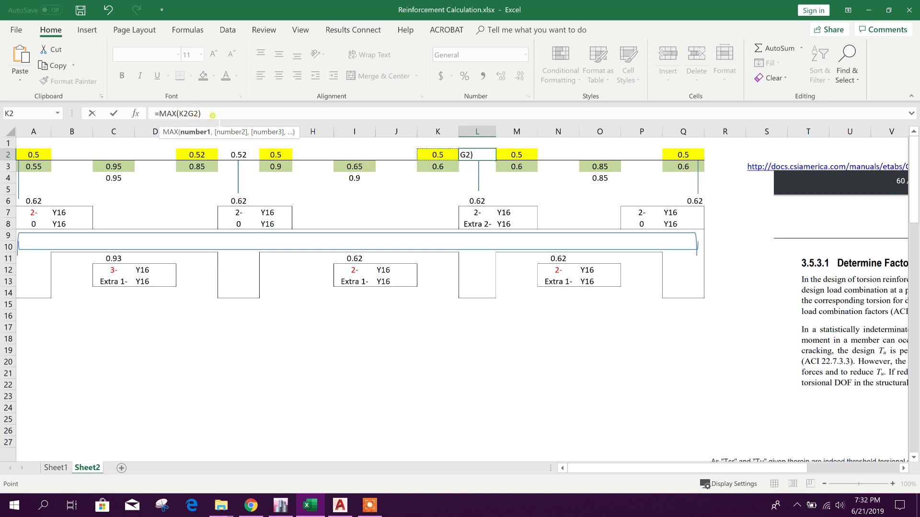
click(189, 113)
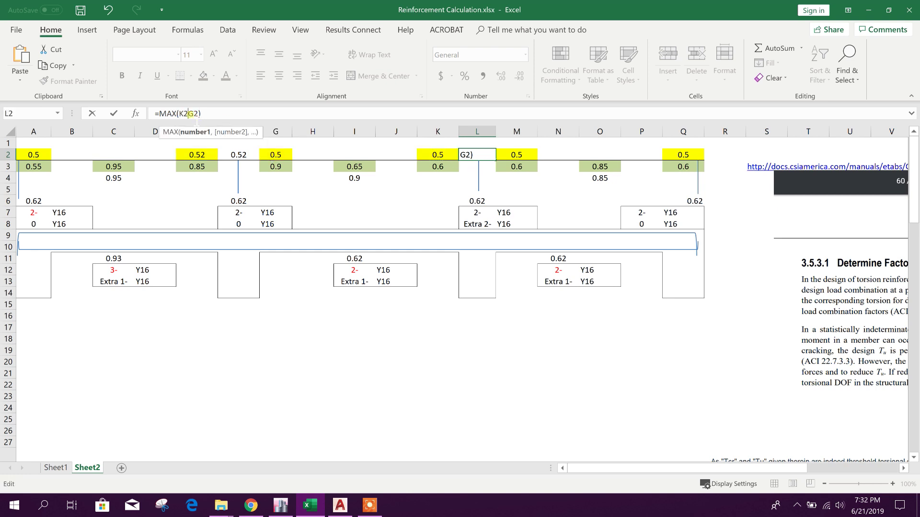
text(,)
drag(198, 114, 190, 113)
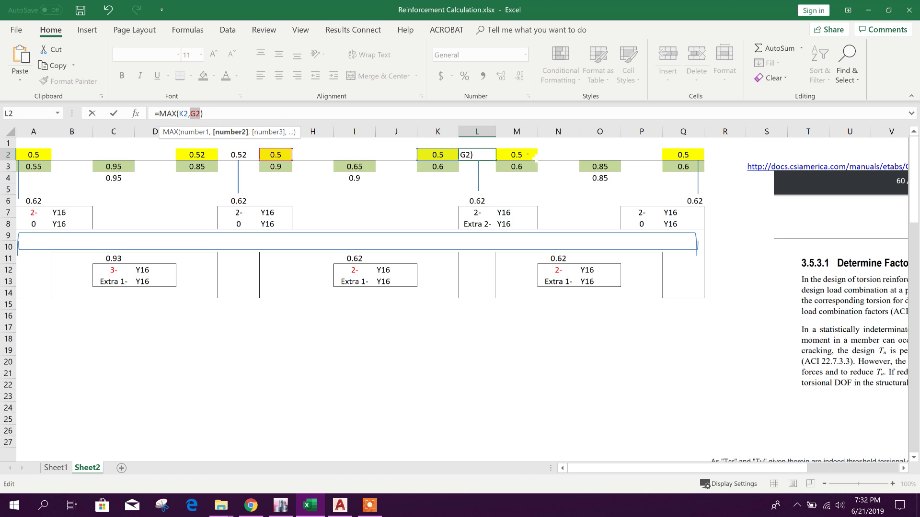
text(M2)
key(Return)
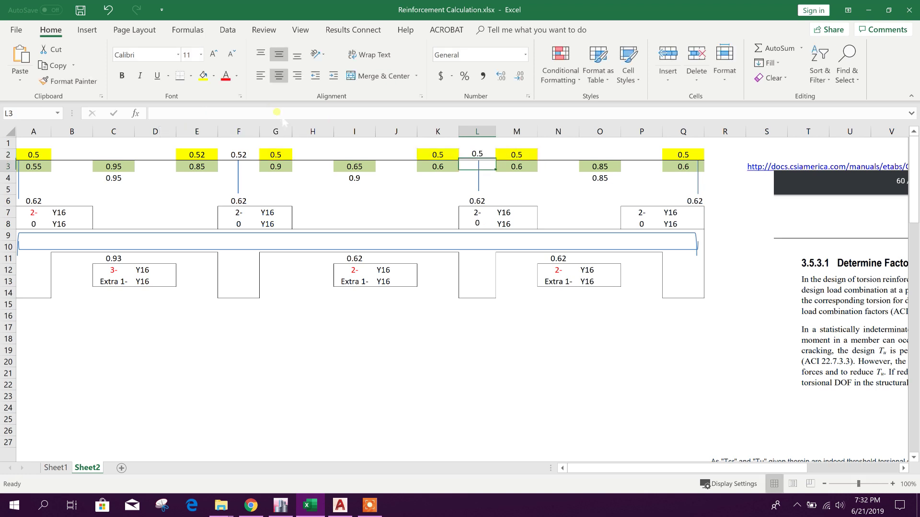
- Check the value in Q2 and the extra-bar count formula in L8
click(680, 156)
click(592, 337)
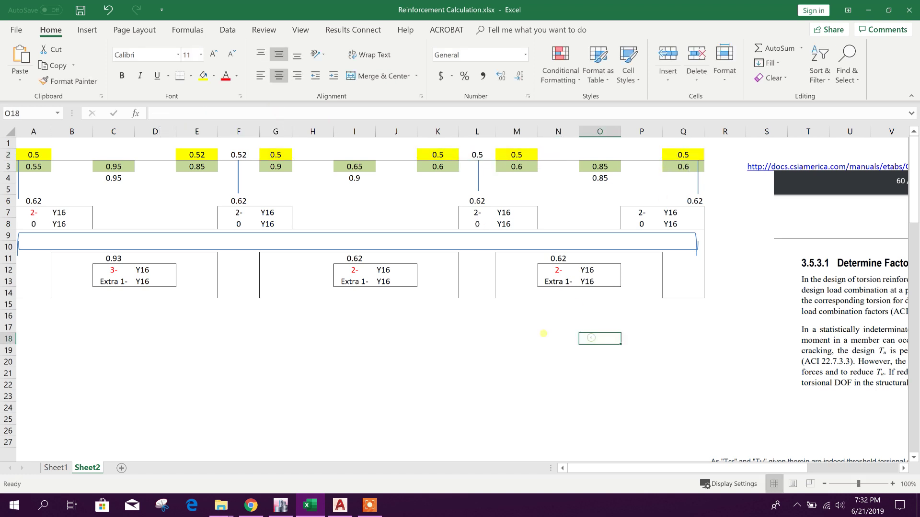
click(484, 224)
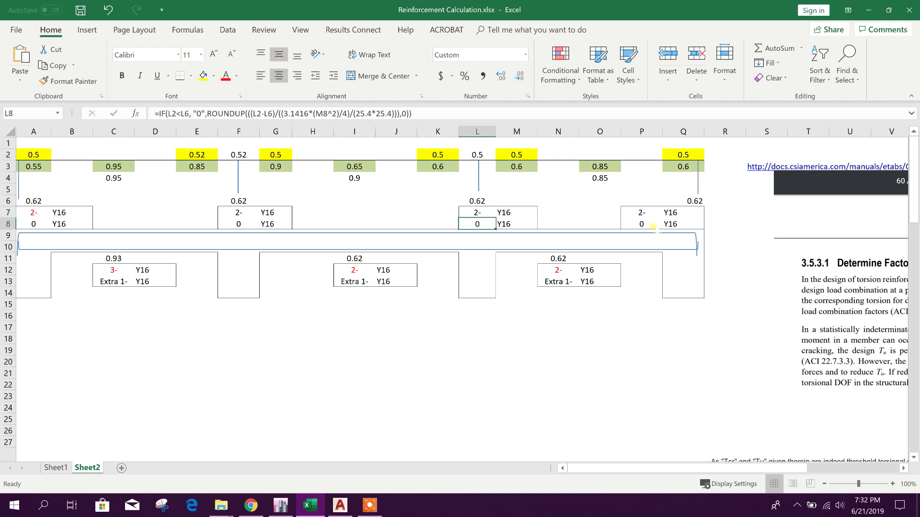
click(477, 157)
click(599, 362)
click(437, 155)
text(1.2)
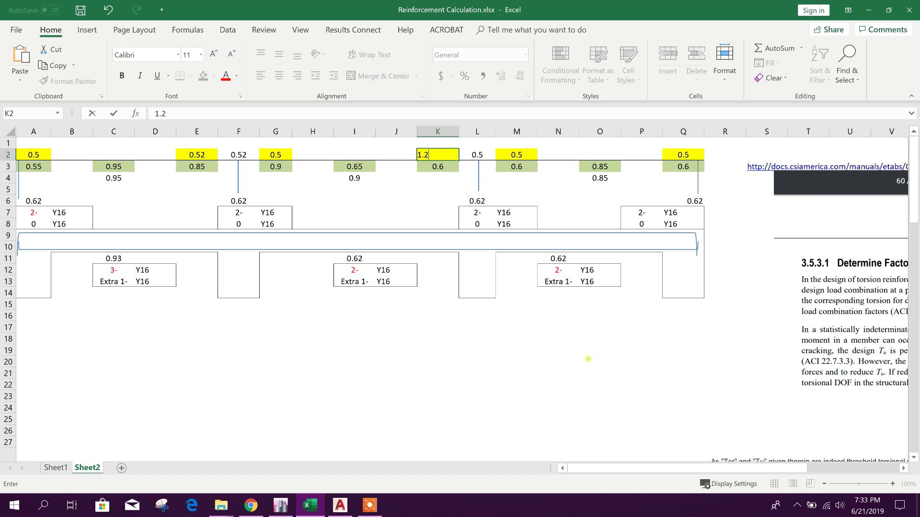
click(588, 359)
click(525, 156)
text(1.5)
click(588, 372)
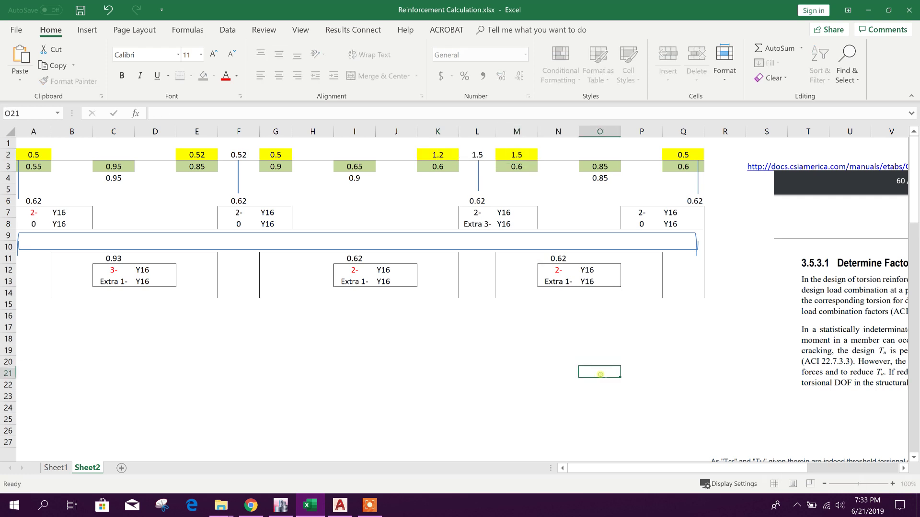
click(479, 157)
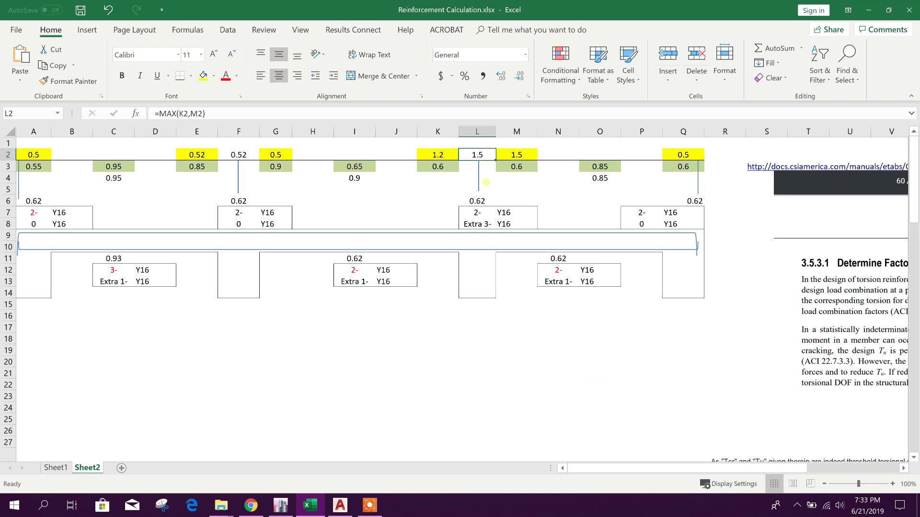
click(530, 364)
click(482, 224)
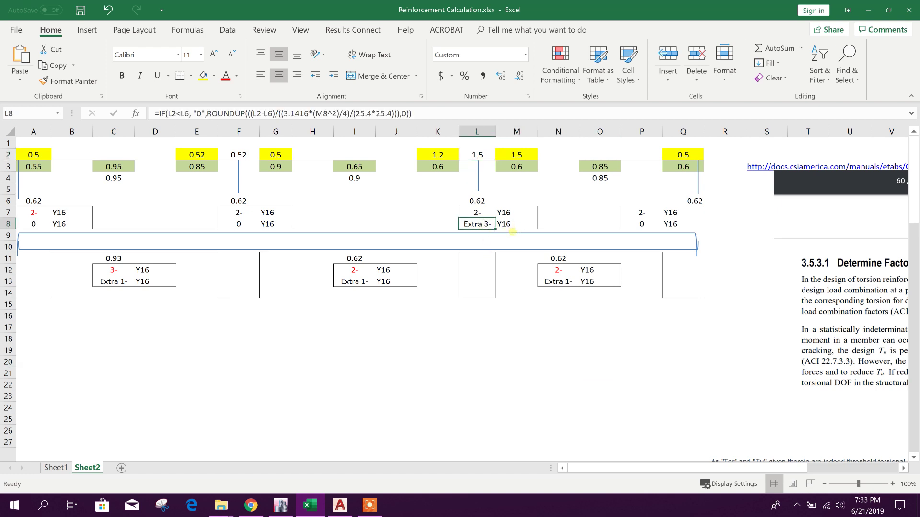
click(106, 10)
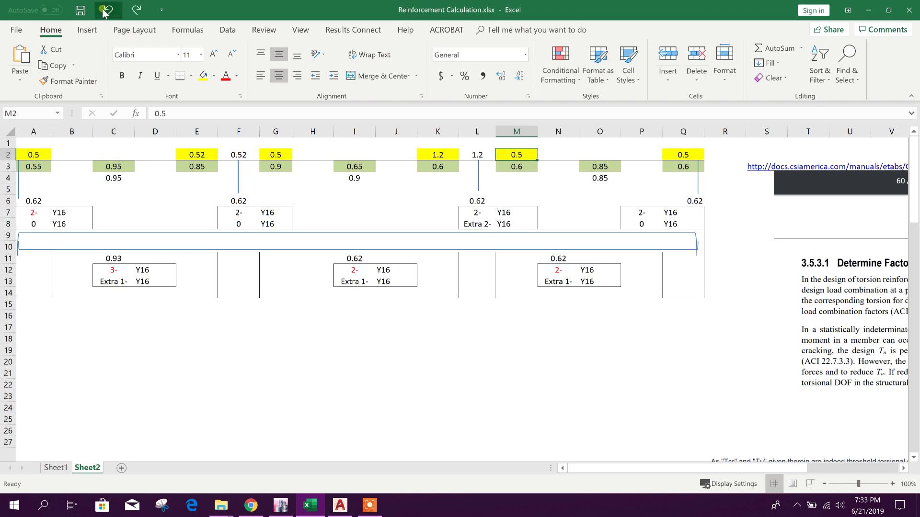
click(104, 12)
click(515, 369)
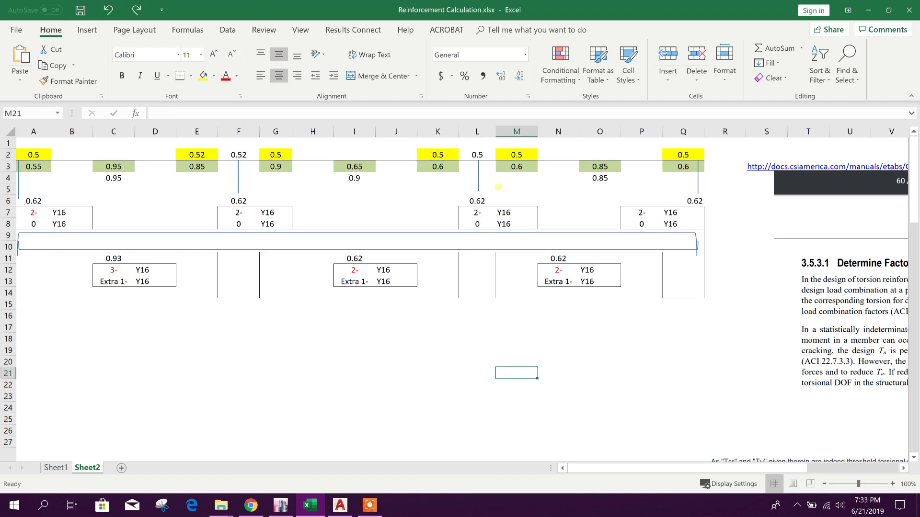
click(480, 222)
- In AutoCAD, erase three old rebar labels on the first span of the GB1 long section
click(340, 505)
scroll(577, 301, up, 3)
click(584, 301)
click(421, 203)
key(Escape)
click(597, 290)
click(540, 218)
key(Delete)
- Erase the old rebar labels on the next span and at the right end
drag(631, 364, 439, 363)
drag(720, 282, 461, 281)
click(611, 291)
click(556, 211)
key(Delete)
drag(626, 350, 304, 337)
click(688, 277)
click(597, 195)
key(Delete)
scroll(642, 282, down, 6)
scroll(365, 286, up, 4)
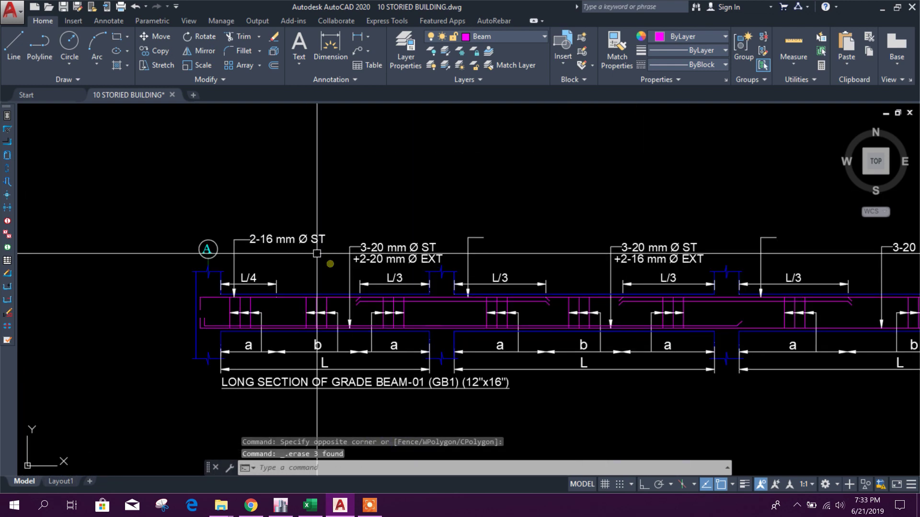
- Copy the 2-16 mm Ø ST label onto the blank middle and right leaders
click(296, 240)
click(159, 52)
scroll(238, 255, up, 2)
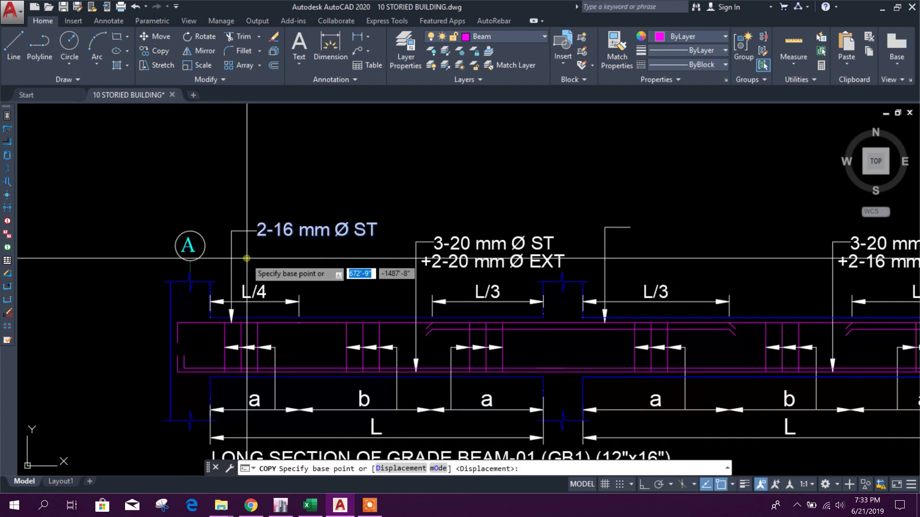
click(255, 232)
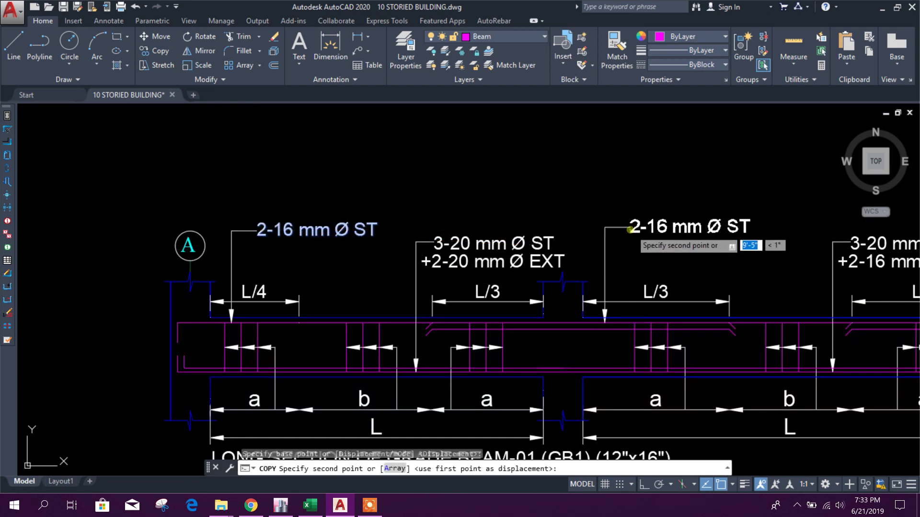
click(629, 230)
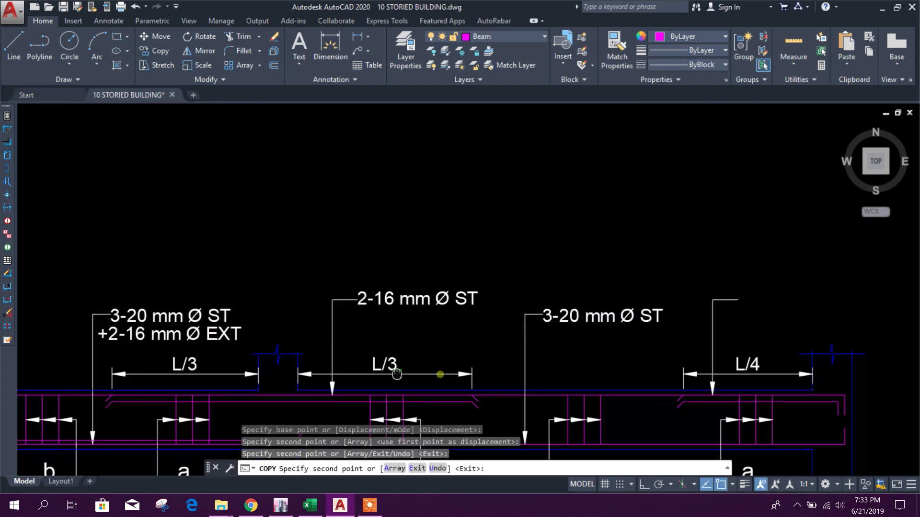
click(738, 301)
scroll(584, 311, down, 6)
key(Escape)
scroll(662, 339, up, 8)
click(661, 303)
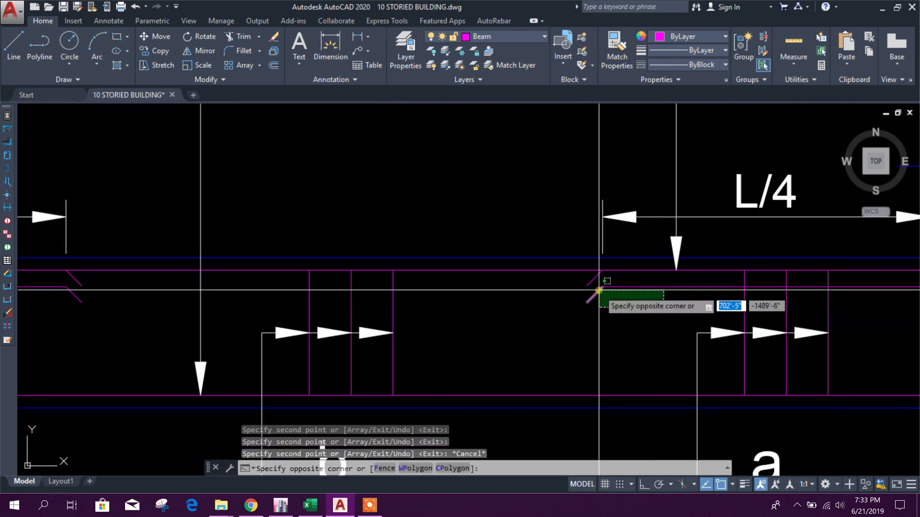
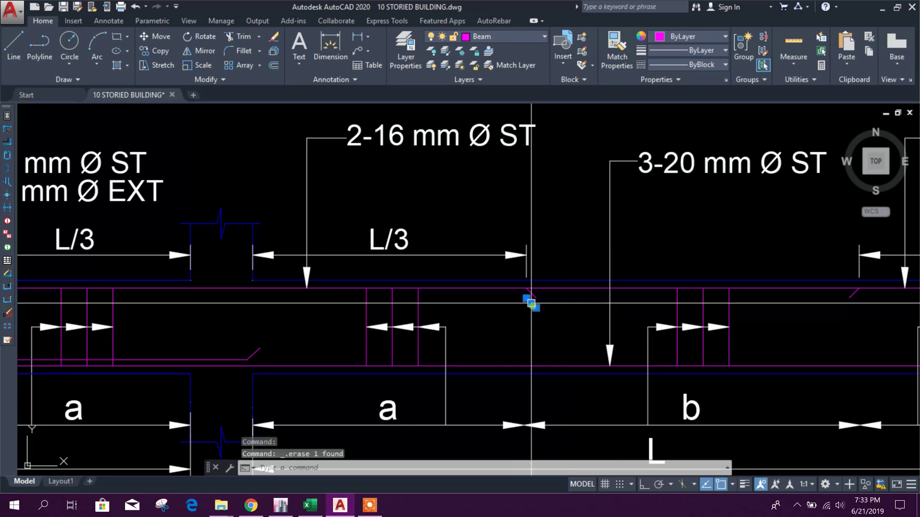
- Erase the magenta top extra bar over the second bay's middle support in the GB1 long section
scroll(533, 300, down, 5)
scroll(503, 316, up, 5)
click(476, 300)
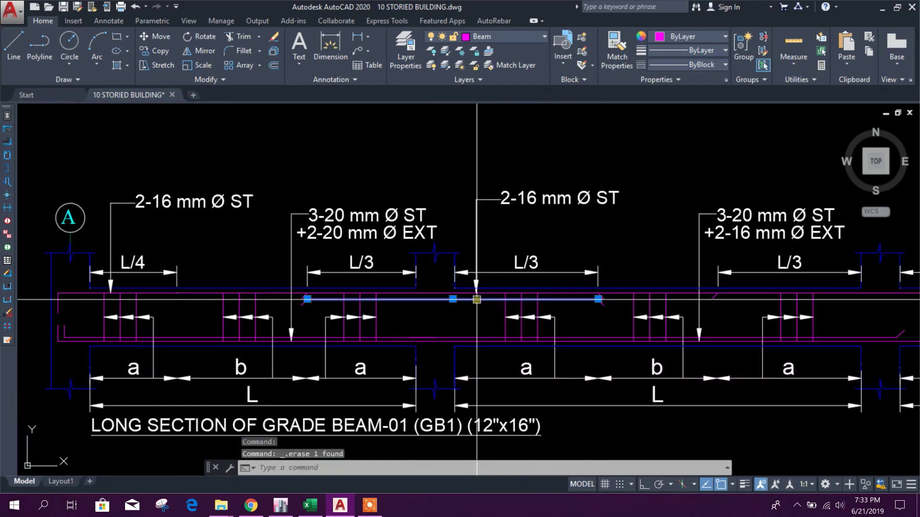
key(Delete)
scroll(596, 305, down, 4)
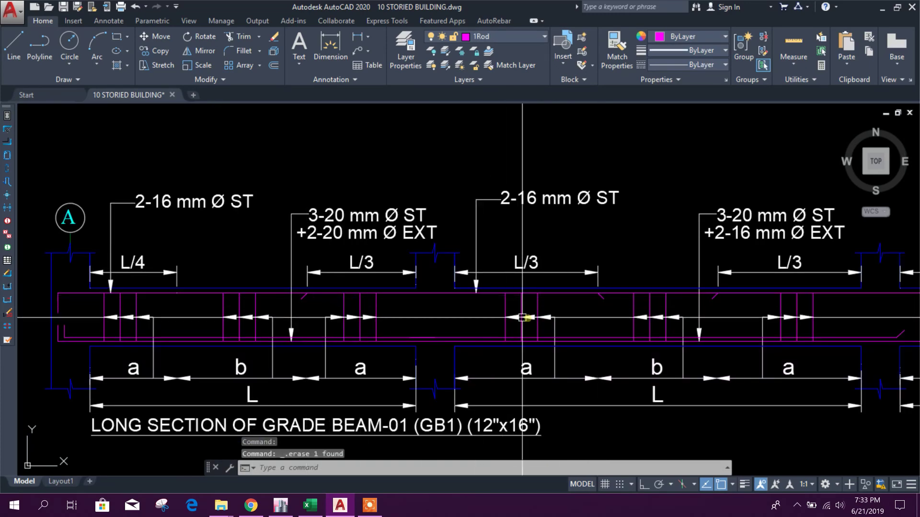
key(alt+Tab)
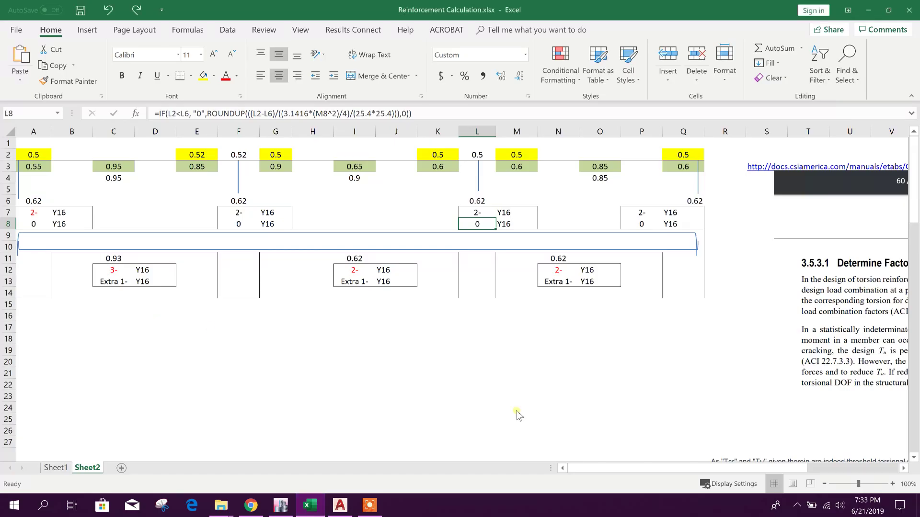
- Read the first-bay ETABS steel area and enter 0.32 in cell A3
click(43, 168)
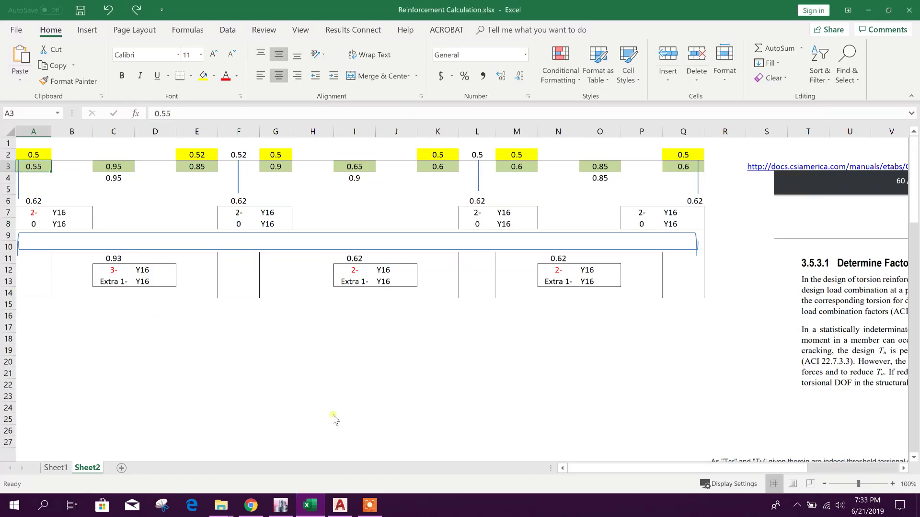
click(281, 505)
drag(361, 397, 458, 392)
drag(201, 401, 463, 382)
drag(239, 368, 384, 365)
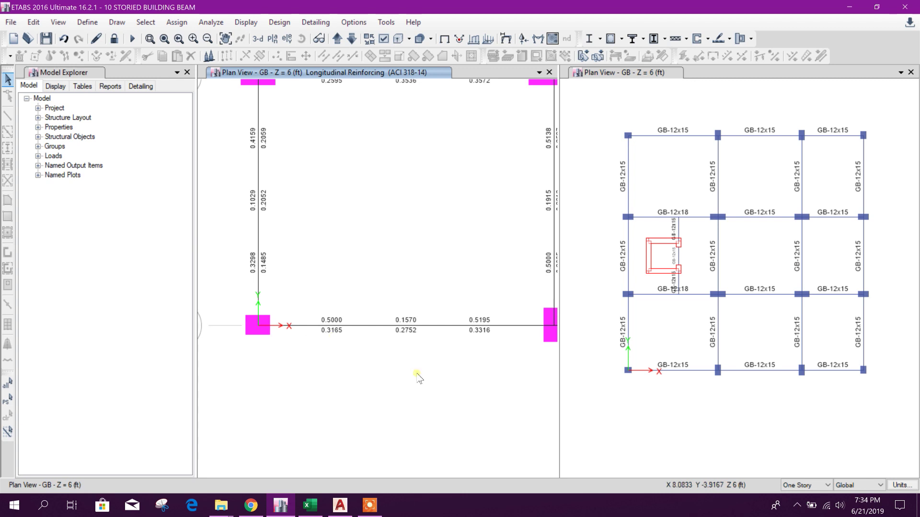
click(310, 505)
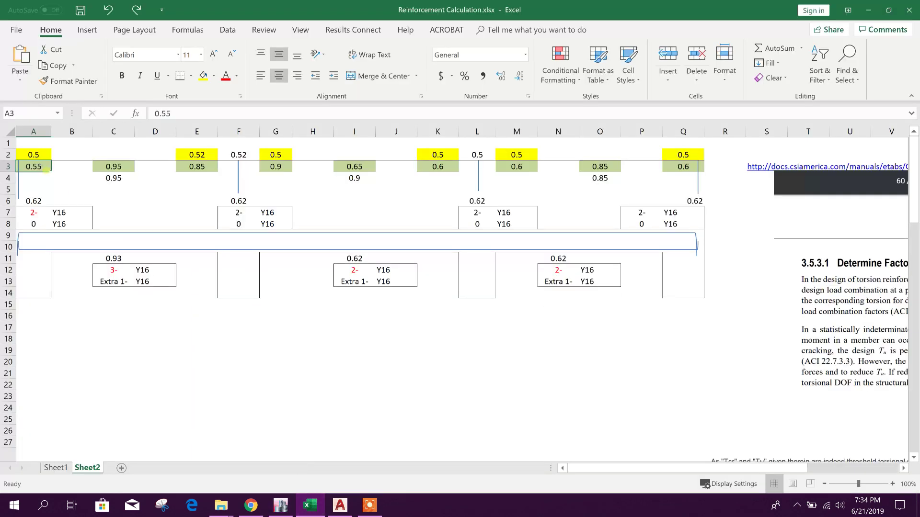
text(0)
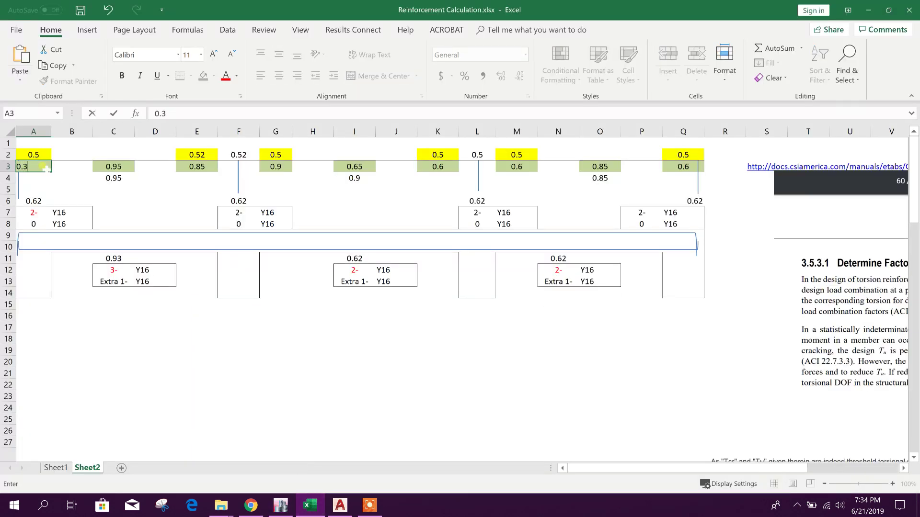
click(143, 209)
- Enter 0.28 in cell C3 after checking ETABS and the AutoCAD section
click(130, 168)
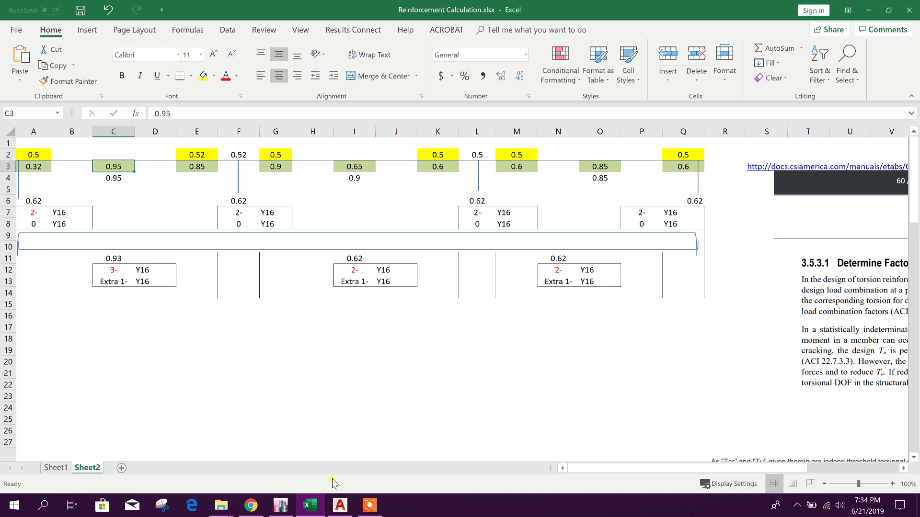
click(280, 506)
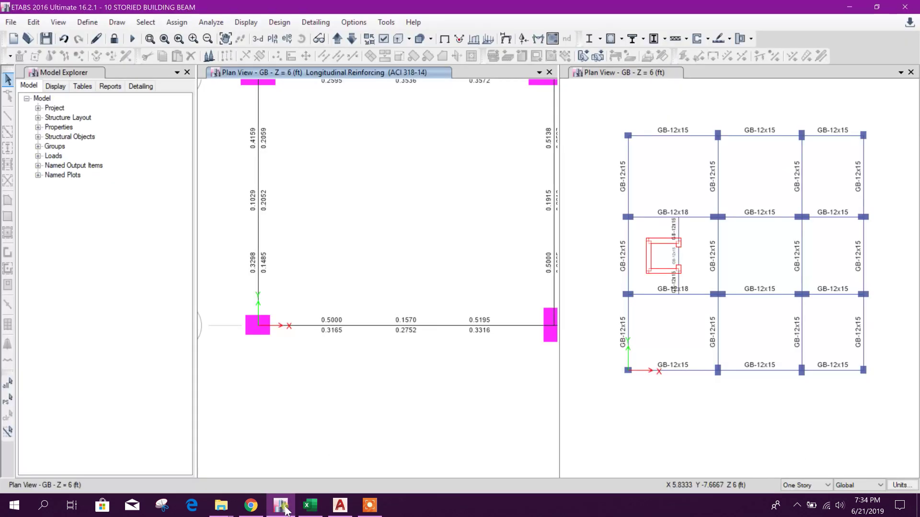
click(340, 505)
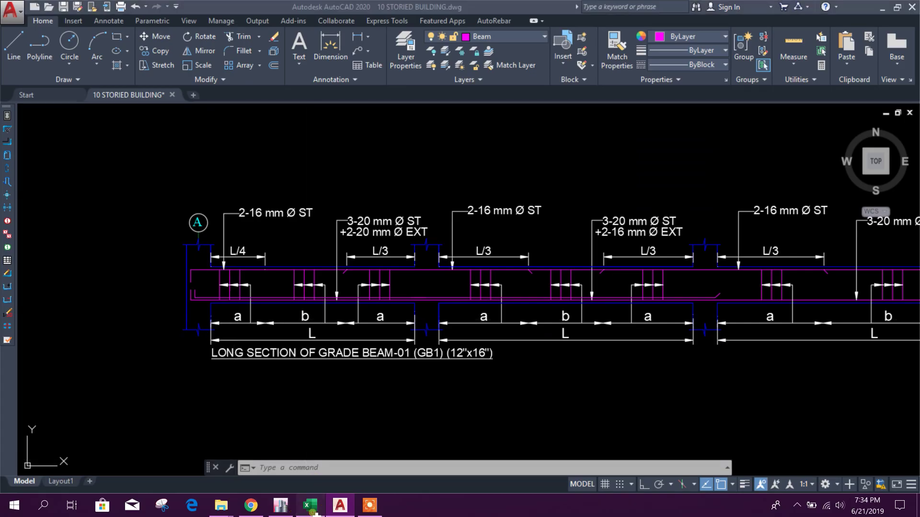
click(314, 510)
text(0.28)
click(349, 385)
- Enter 0.34 in cell E3 from the ETABS reinforcing results
click(211, 168)
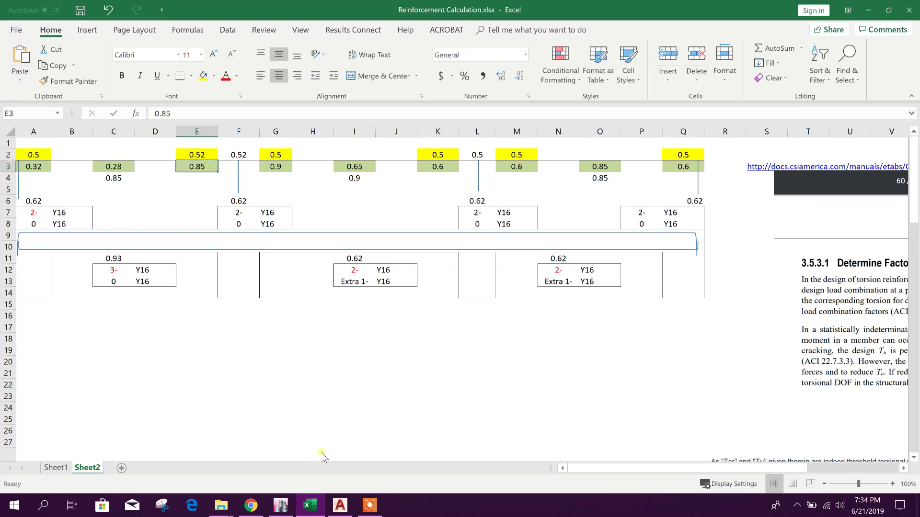
click(290, 509)
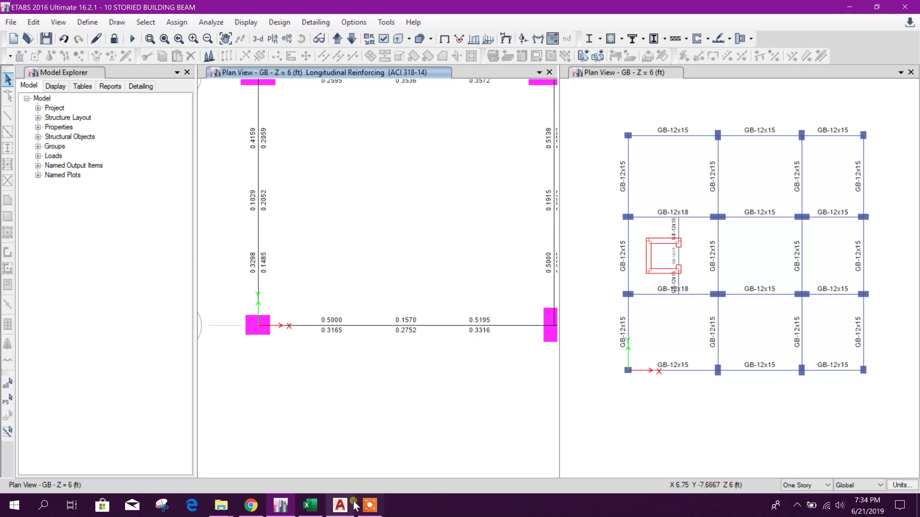
click(310, 505)
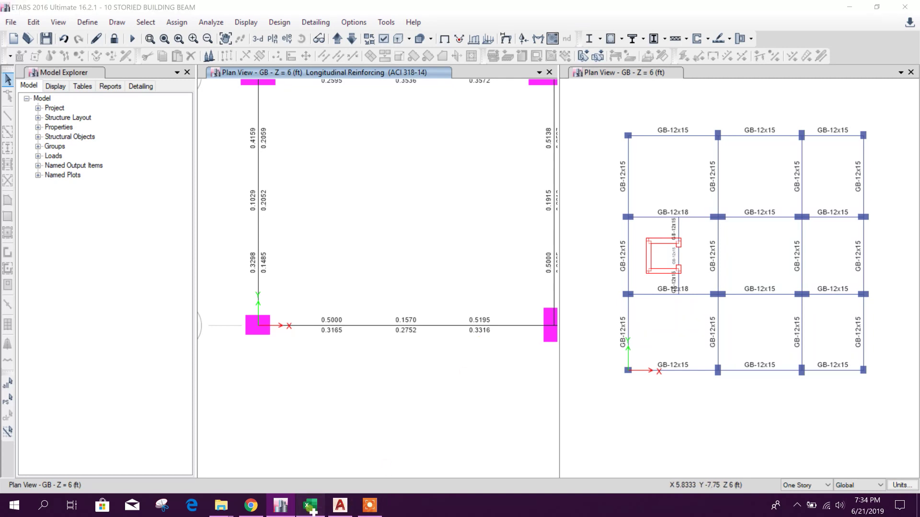
text(0.34)
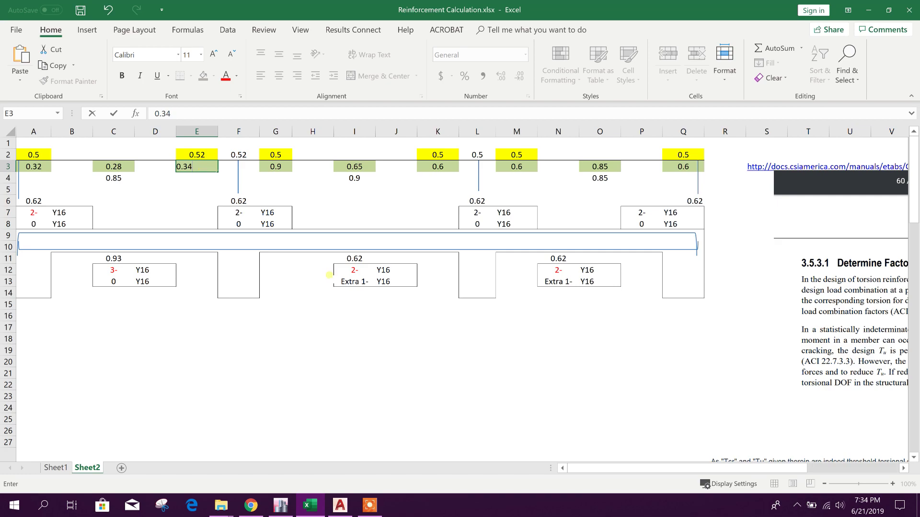
click(395, 338)
- Enter 0.32 in cell G3 from the next bay's ETABS values
click(277, 168)
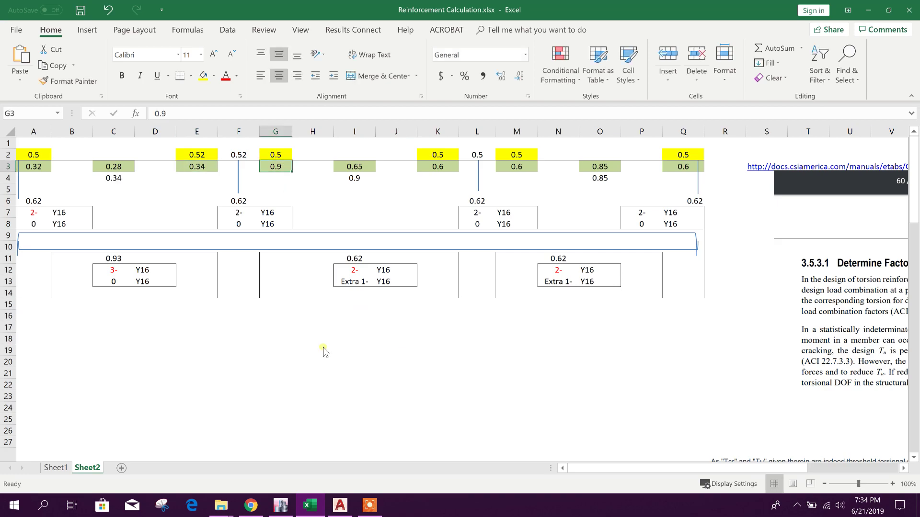
click(341, 510)
click(280, 505)
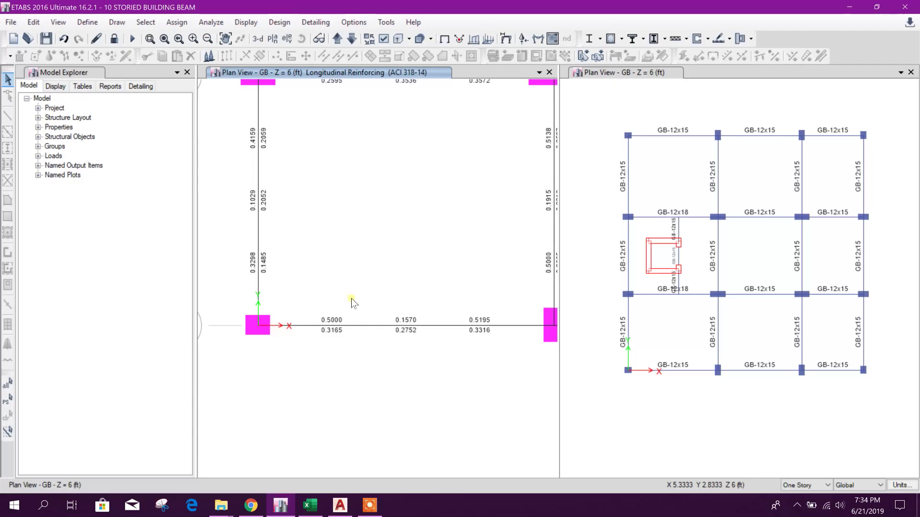
drag(474, 417, 380, 407)
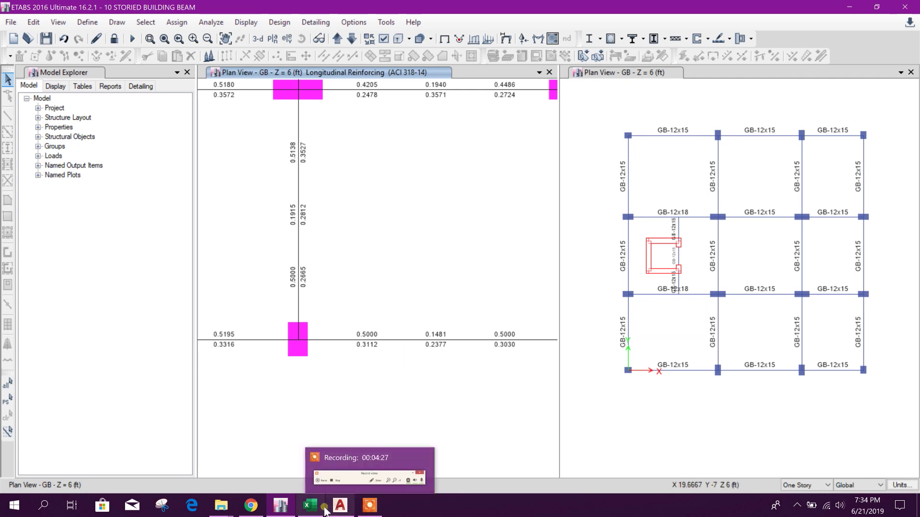
click(310, 505)
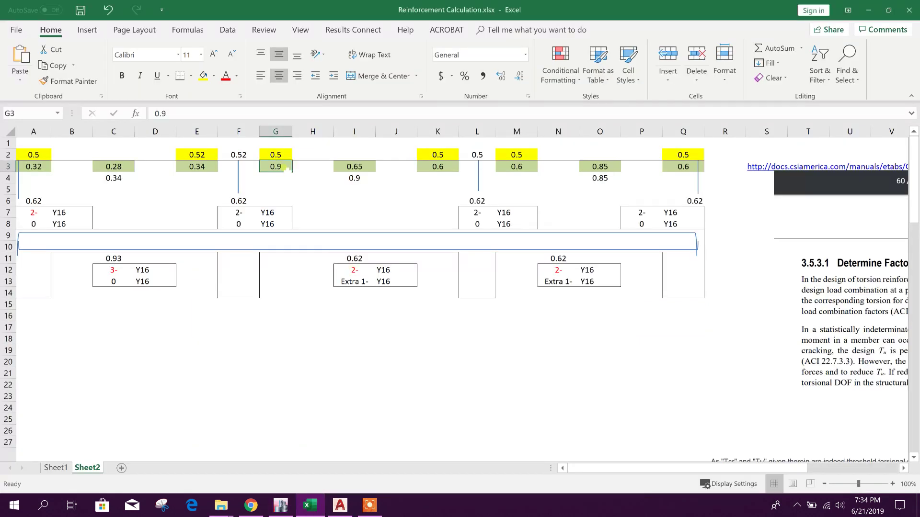
text(0.)
click(360, 167)
- Enter 0.24 in cell I3 and pan the ETABS plan to the following bay
text(0)
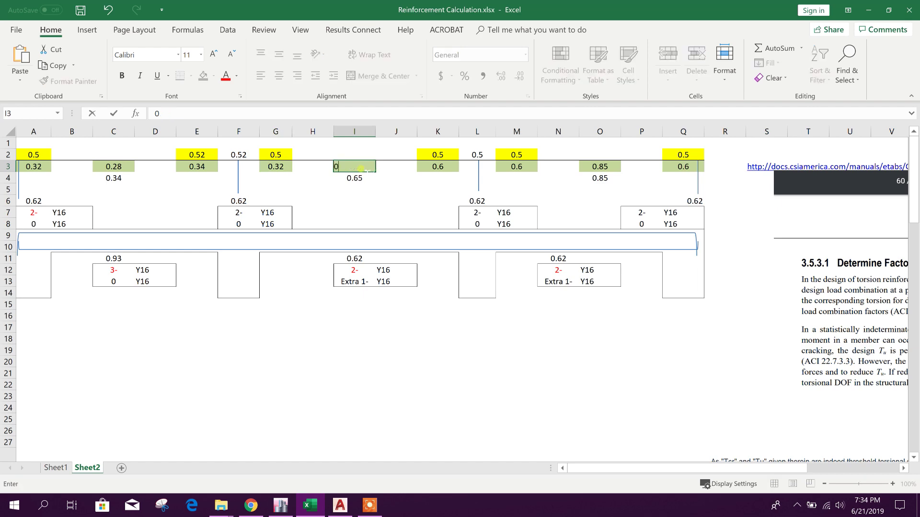
text(.24)
click(486, 362)
click(340, 505)
click(281, 505)
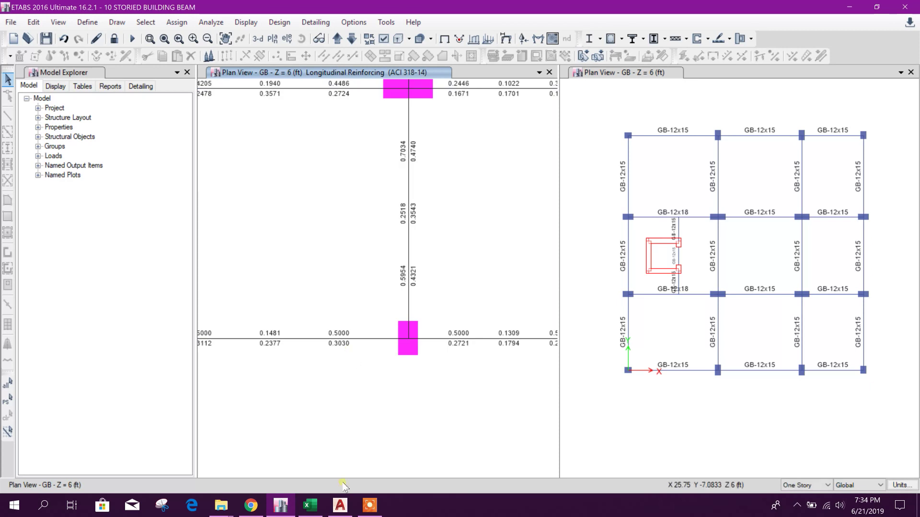
drag(456, 390, 369, 380)
- Enter 0.31 in K3 and 0.28 in M3
click(310, 505)
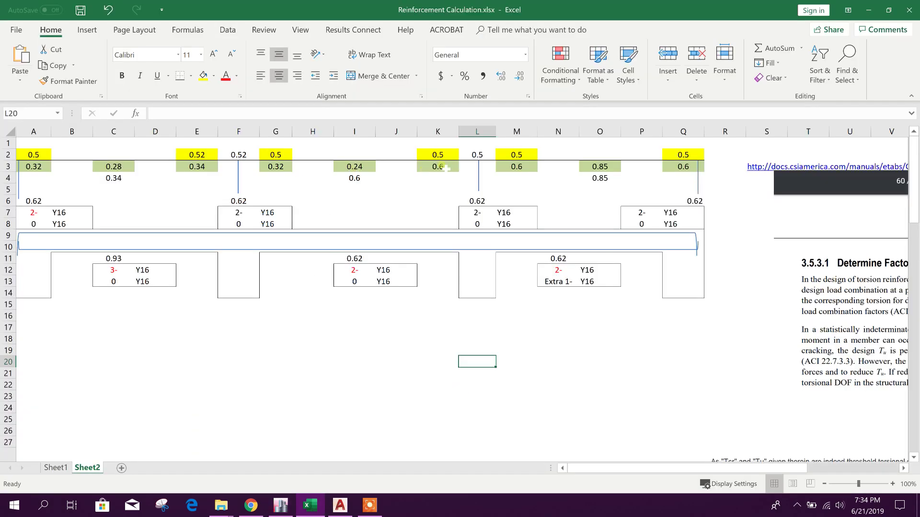
click(445, 168)
text(0.31)
click(554, 328)
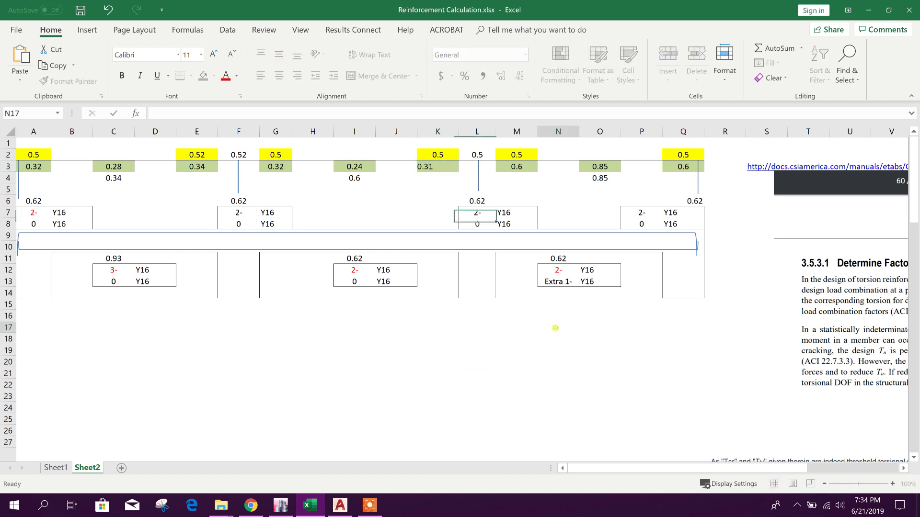
click(526, 171)
text(0.)
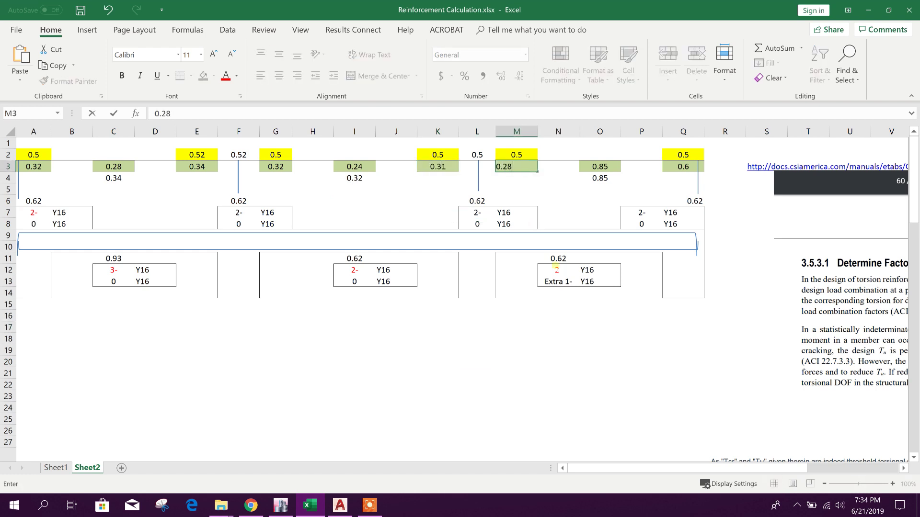
text(28)
click(599, 167)
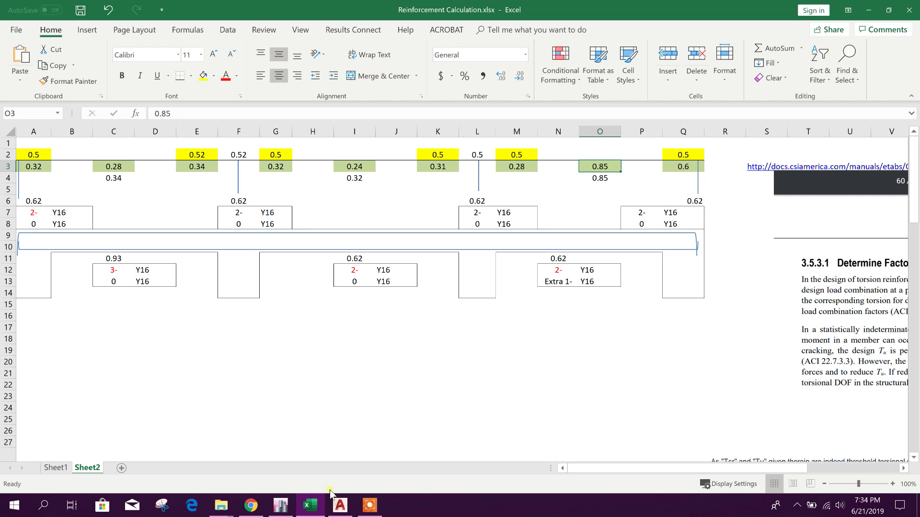
- After checking ETABS, enter 0.18 in O3 and 0.27 in Q3
click(281, 506)
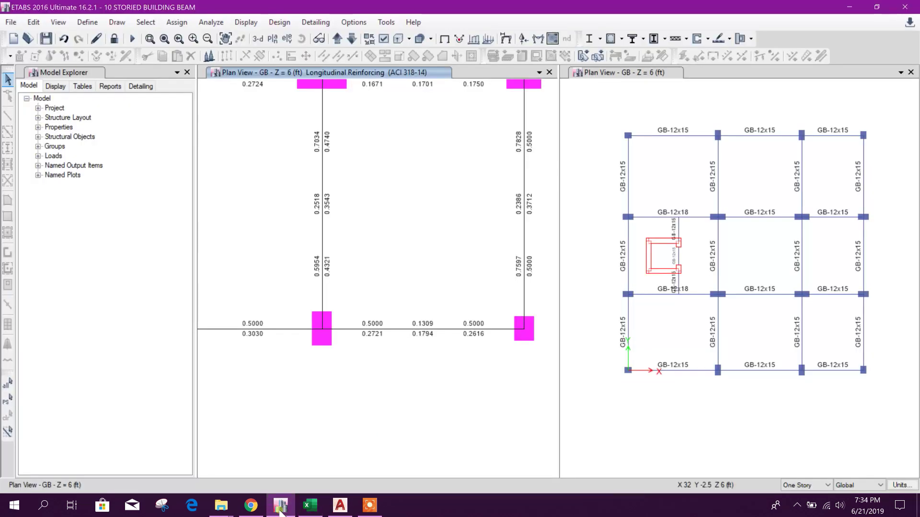
click(281, 507)
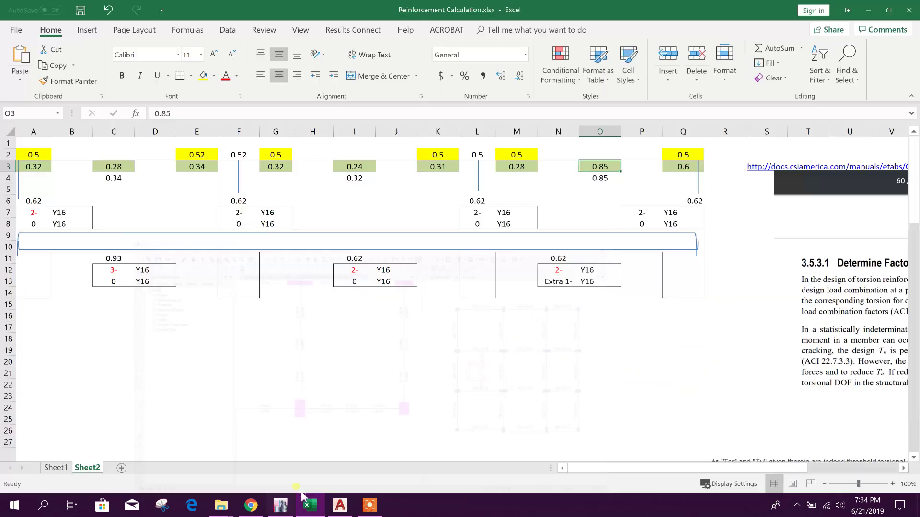
text(0.)
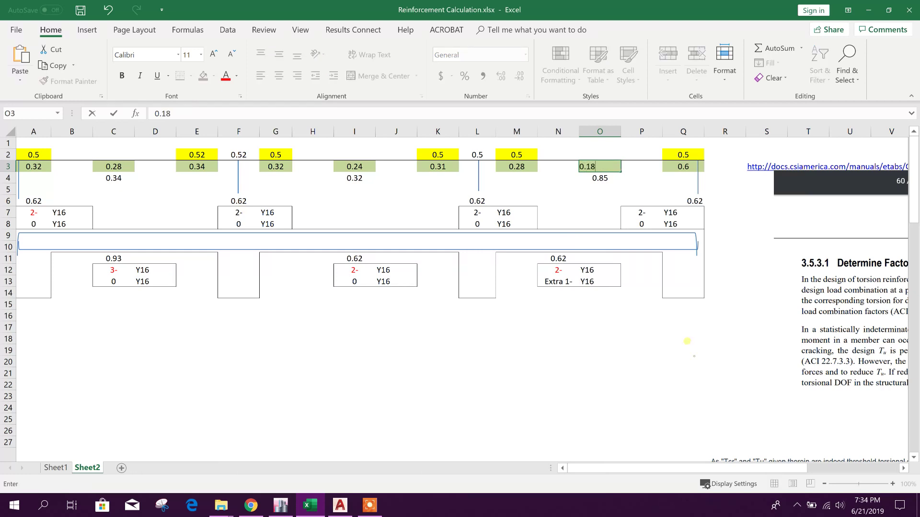
text(18)
click(691, 360)
click(683, 169)
text(0.)
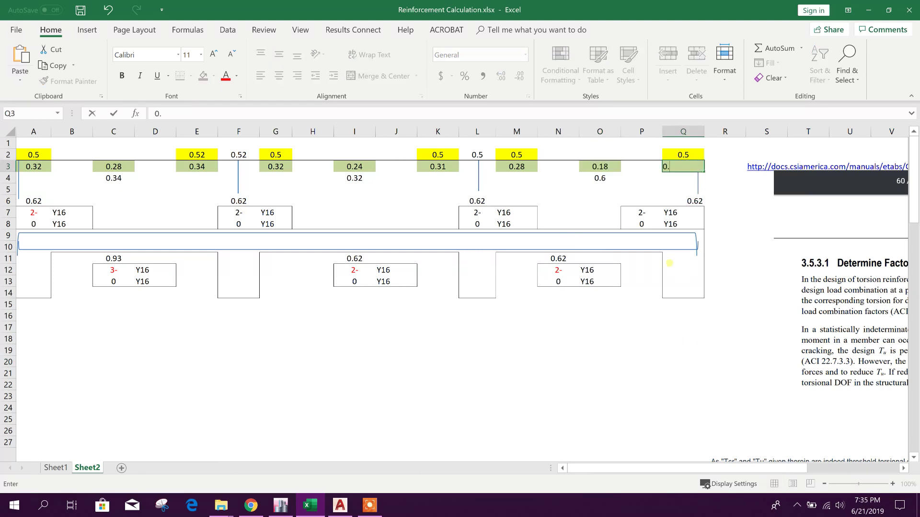
click(682, 382)
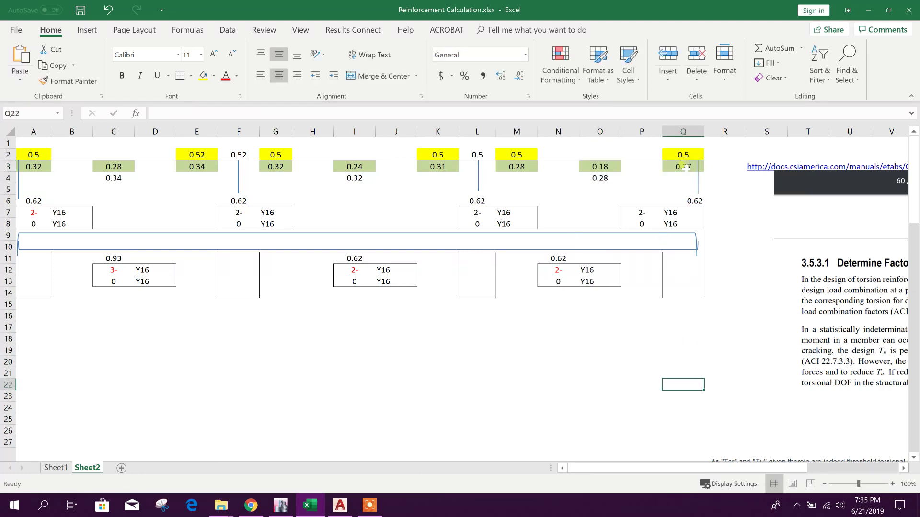
scroll(365, 339, right, 15)
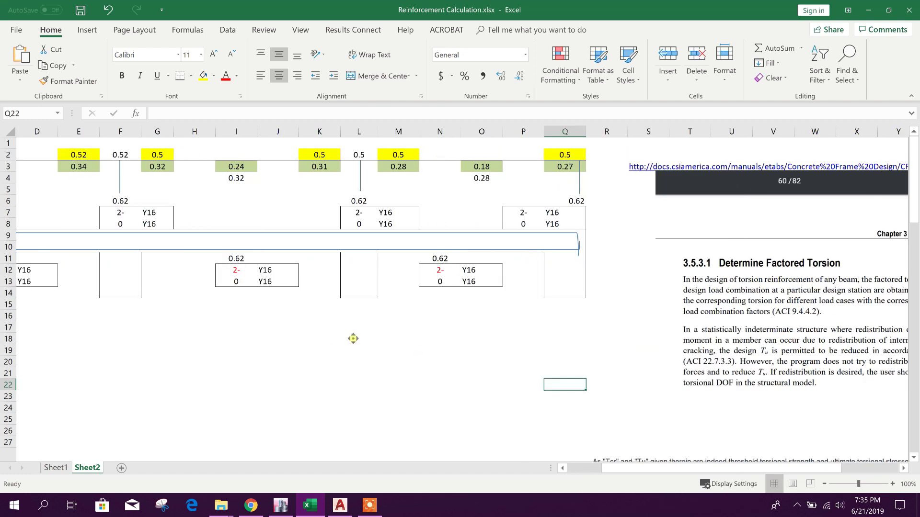
drag(836, 470, 509, 470)
- Set the left bottom bars to 2 in C12 with 16 mm diameter in D12
click(410, 362)
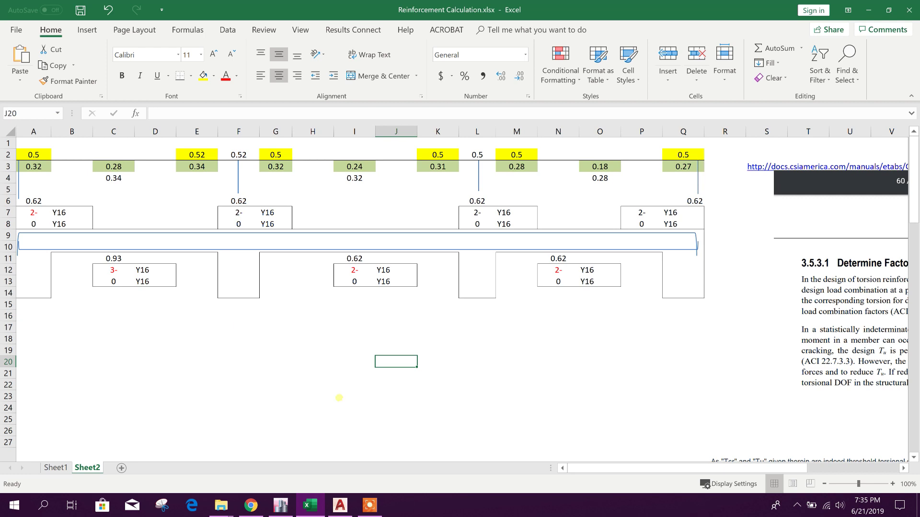
click(238, 339)
click(114, 270)
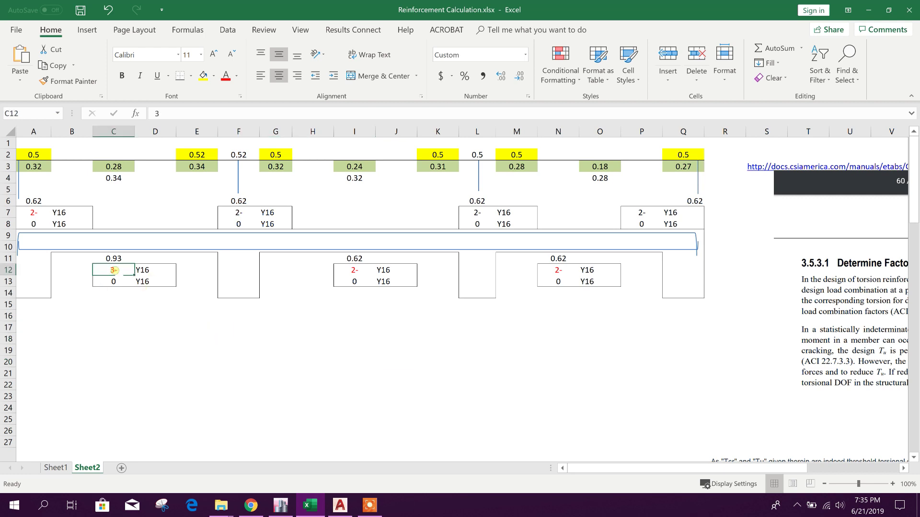
text(2)
click(229, 386)
click(158, 269)
click(180, 270)
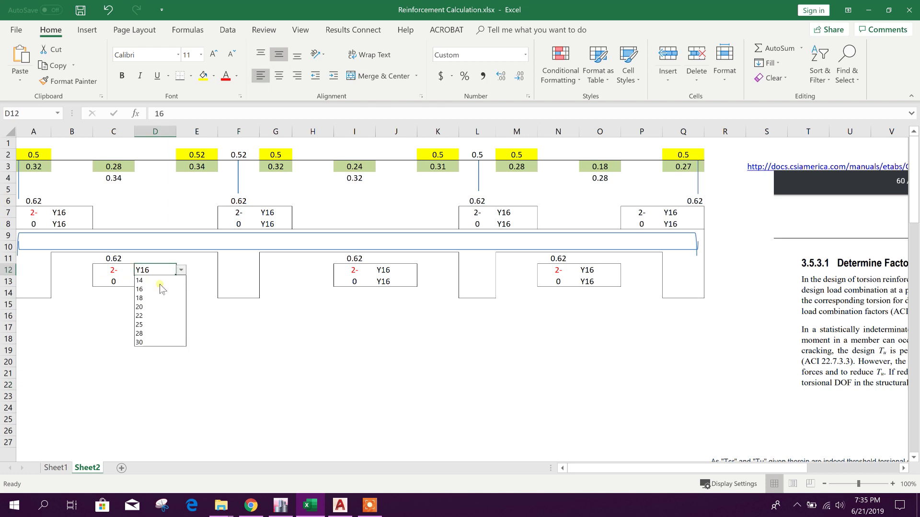
click(160, 288)
click(388, 398)
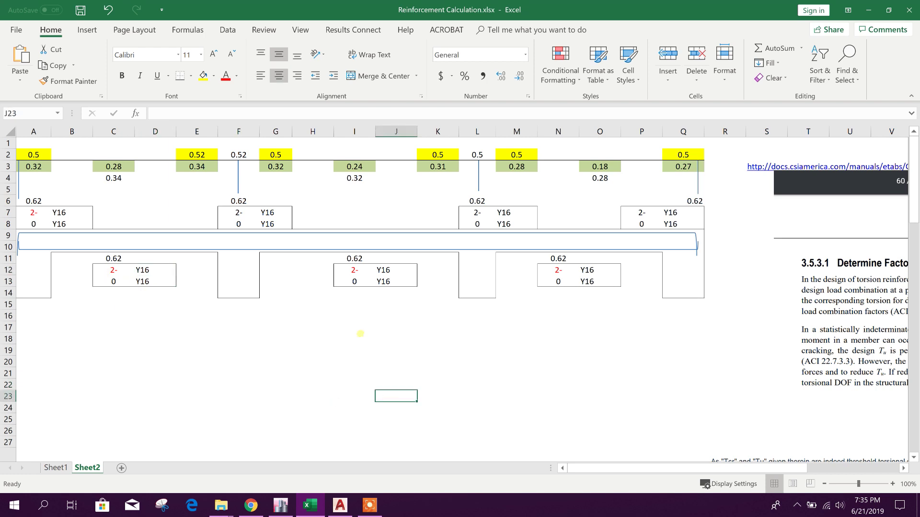
click(360, 334)
- Check the bottom steel area formulas in C11, I11, M11 and N11
click(131, 263)
click(346, 261)
click(524, 259)
click(567, 257)
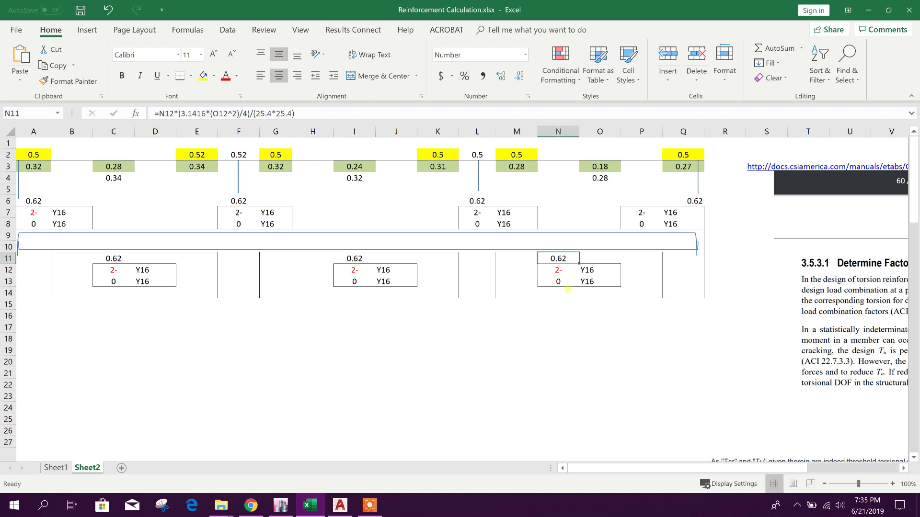
click(561, 372)
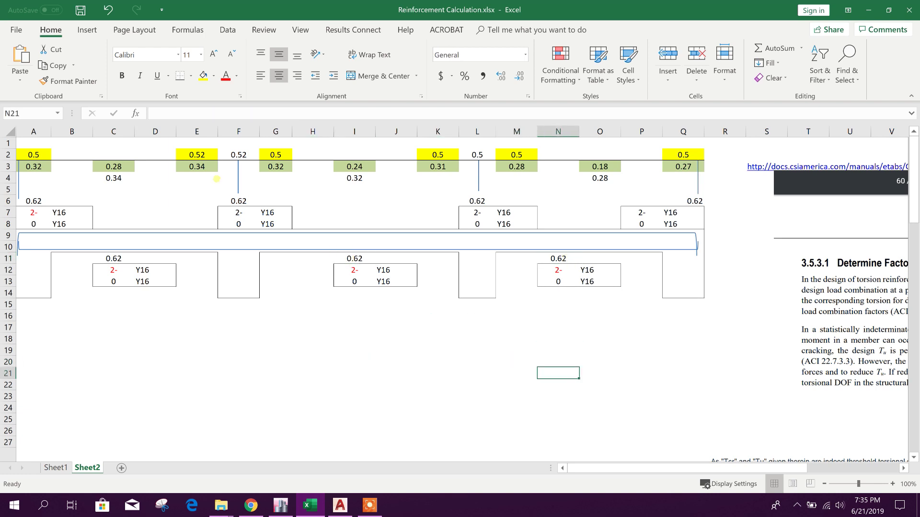
- Check the top steel area formulas in A6, F6, L6 and Q6
click(43, 203)
click(239, 201)
click(477, 201)
click(694, 201)
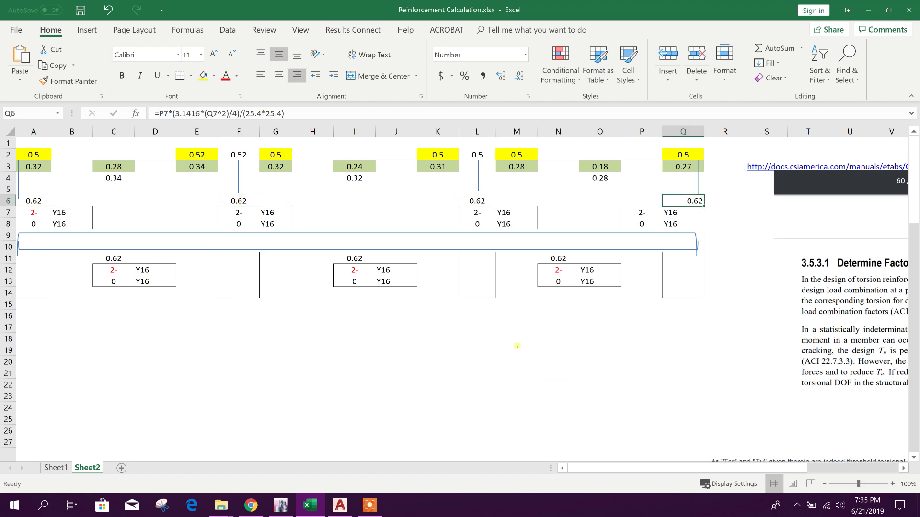
click(516, 346)
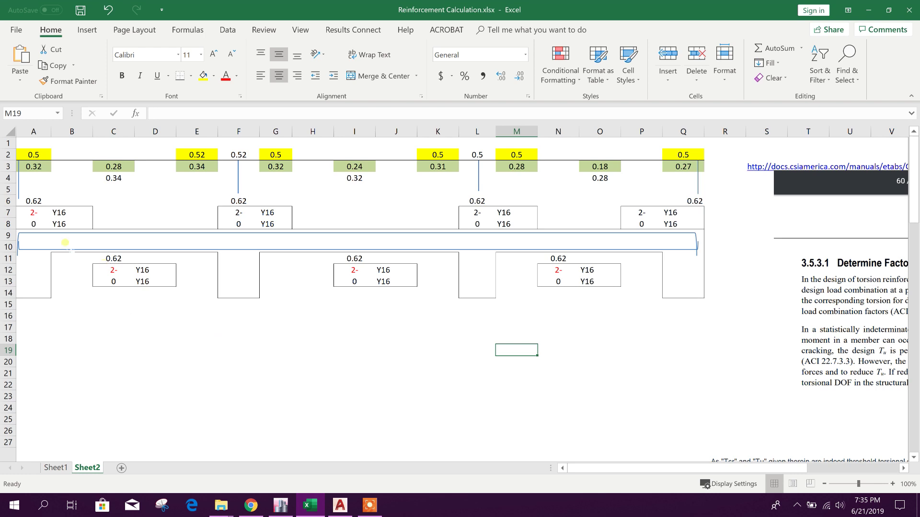
- Delete the +2-20 mm Ø EXT label in the AutoCAD long section
click(340, 505)
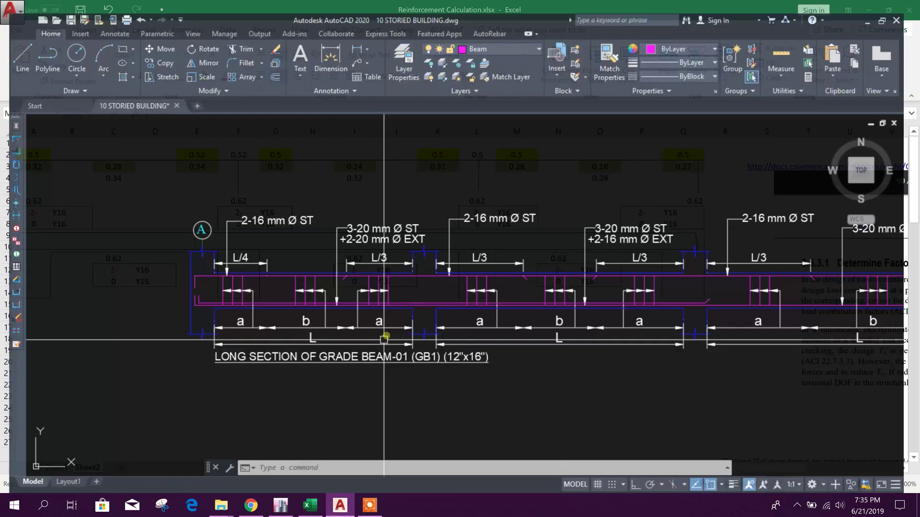
scroll(360, 229, up, 4)
click(360, 228)
key(Delete)
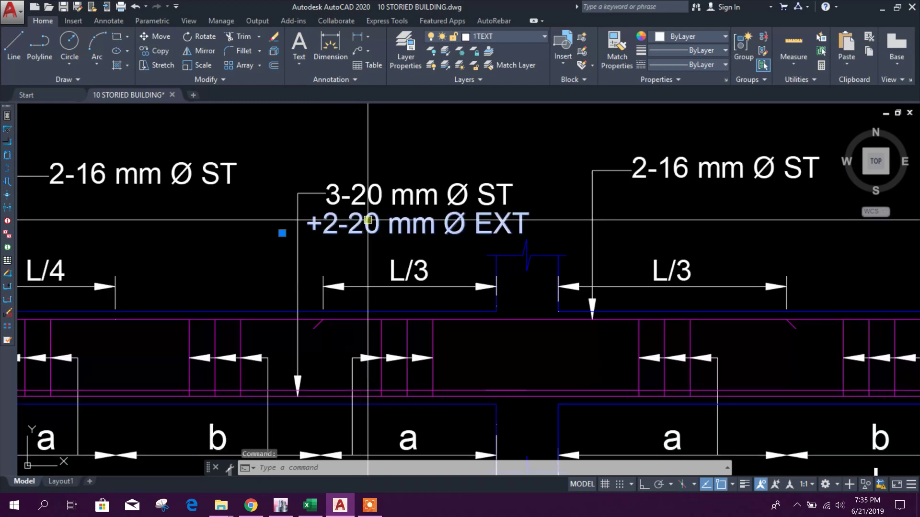
- Edit the 3-20 mm Ø ST label to read 2-16 mm Ø ST
click(359, 194)
double_click(359, 193)
drag(326, 196, 356, 207)
text(2)
click(384, 198)
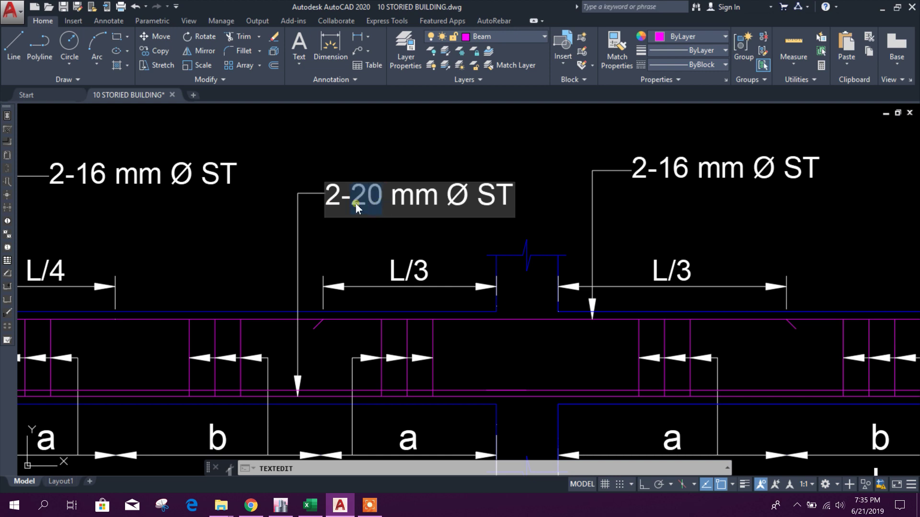
text(16)
click(331, 261)
scroll(330, 261, down, 5)
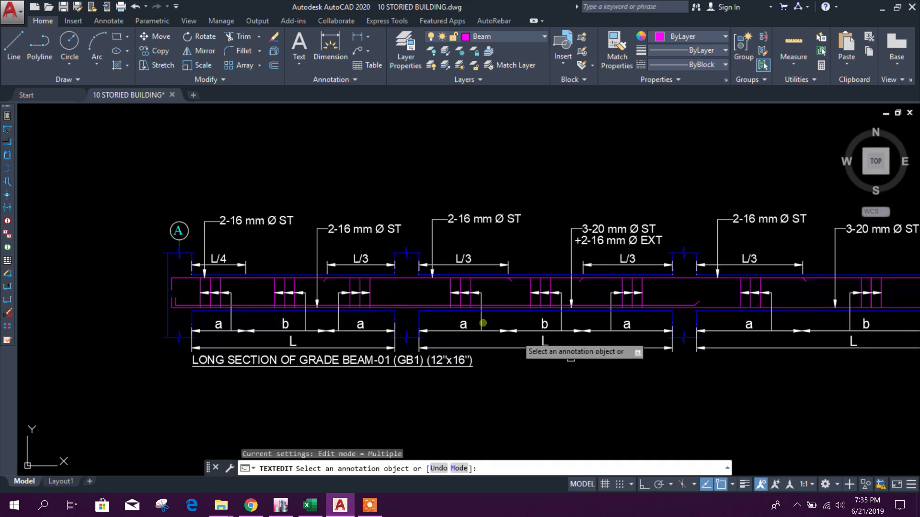
key(Escape)
- Delete the +2-16 mm Ø EXT label and two 3-20 mm Ø ST labels at the middle supports
click(505, 249)
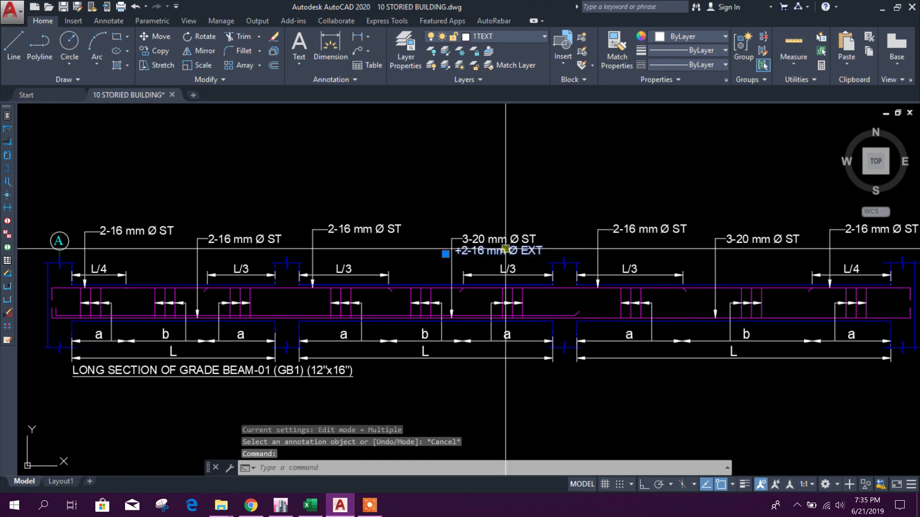
key(Delete)
click(507, 239)
key(Delete)
drag(714, 268, 521, 305)
click(566, 278)
key(Delete)
- Copy the left 2-16 mm Ø ST label onto the empty leader
drag(357, 299, 557, 286)
click(216, 263)
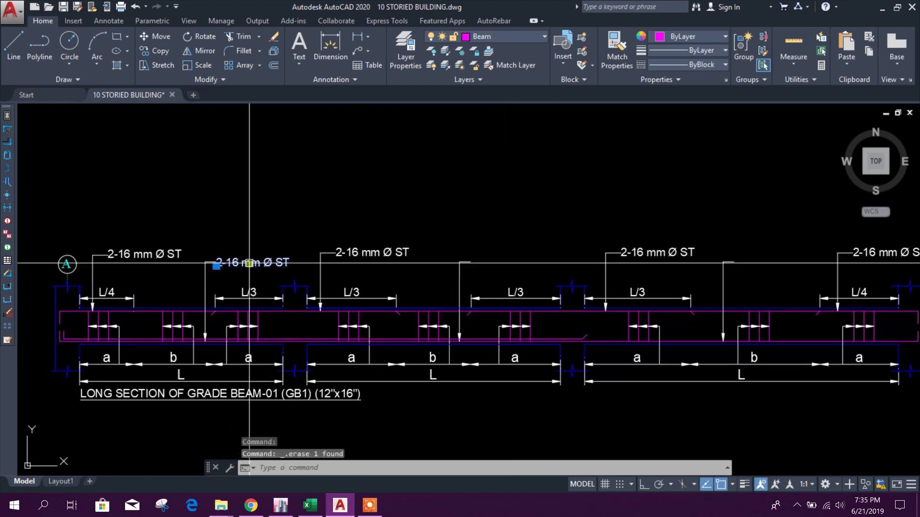
click(171, 54)
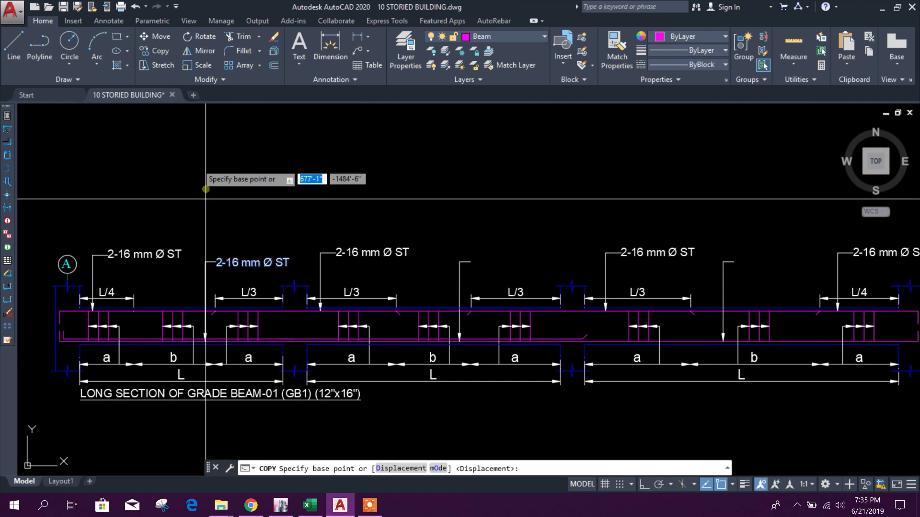
click(216, 263)
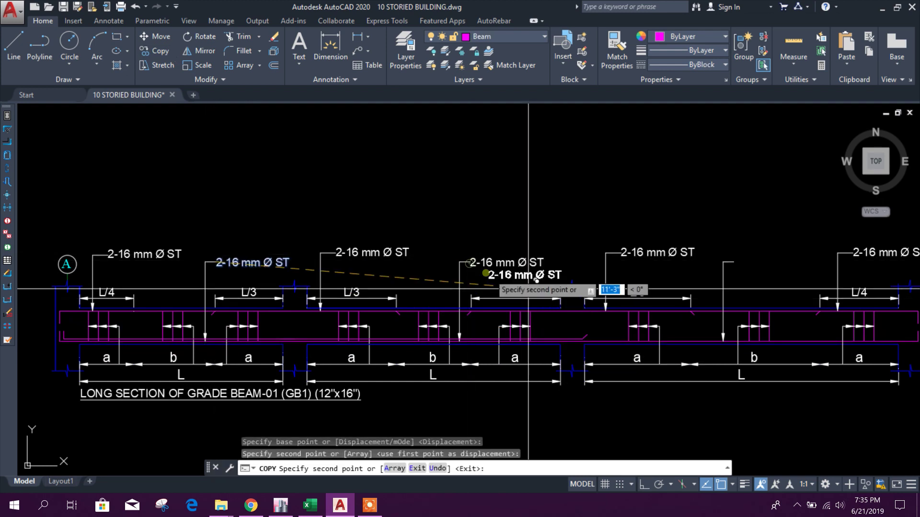
drag(679, 301, 499, 337)
click(553, 298)
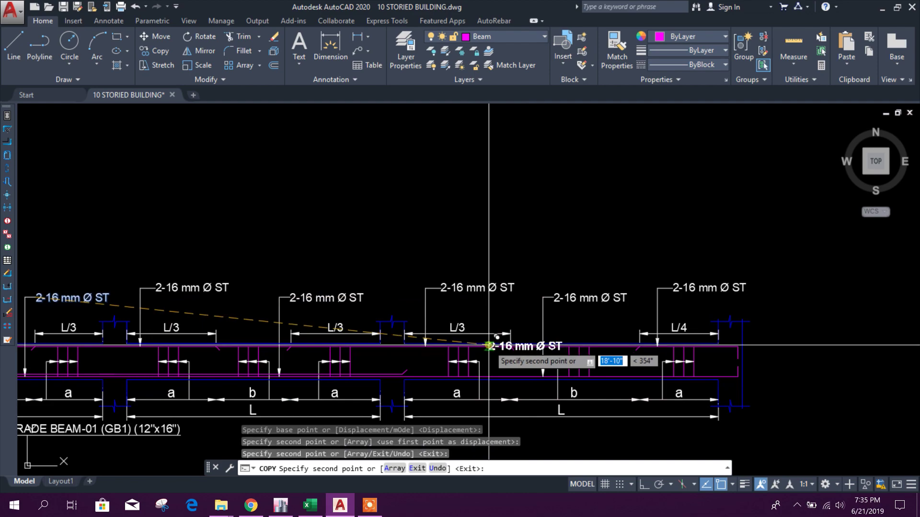
key(Escape)
drag(435, 392, 442, 387)
scroll(443, 387, down, 3)
key(alt+Tab)
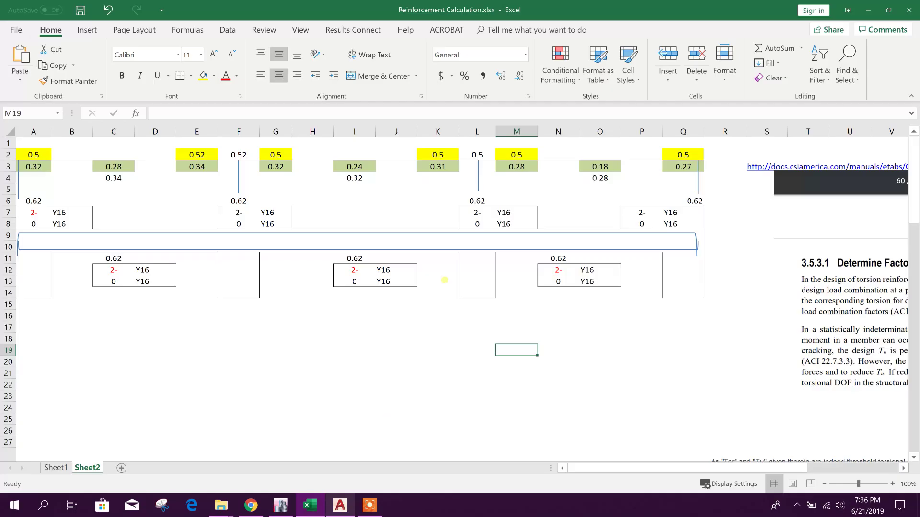
- Compare the ETABS reinforcing areas for grids B to D with the workbook's A2 value
click(280, 505)
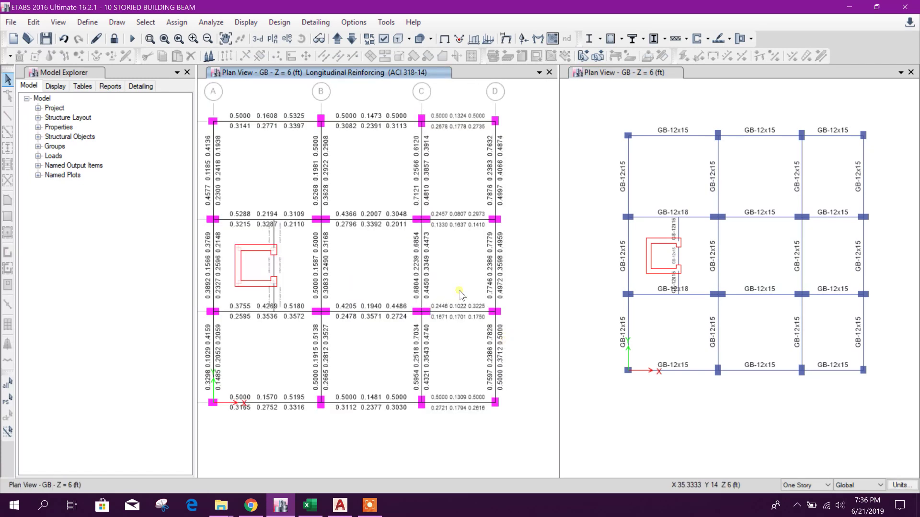
drag(458, 372, 346, 386)
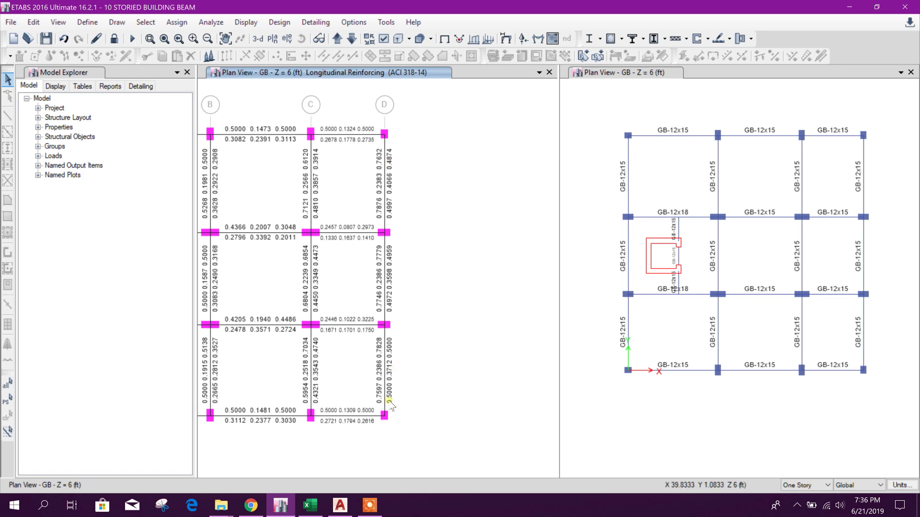
click(309, 505)
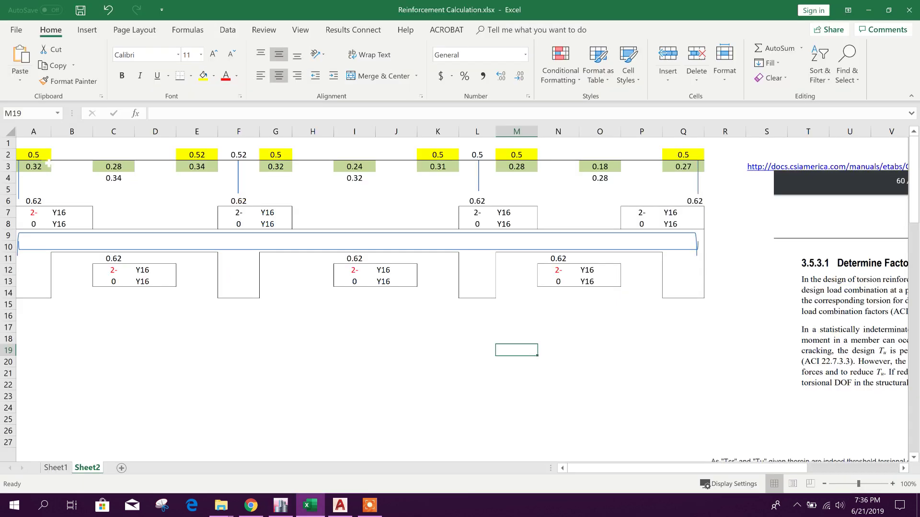
click(48, 156)
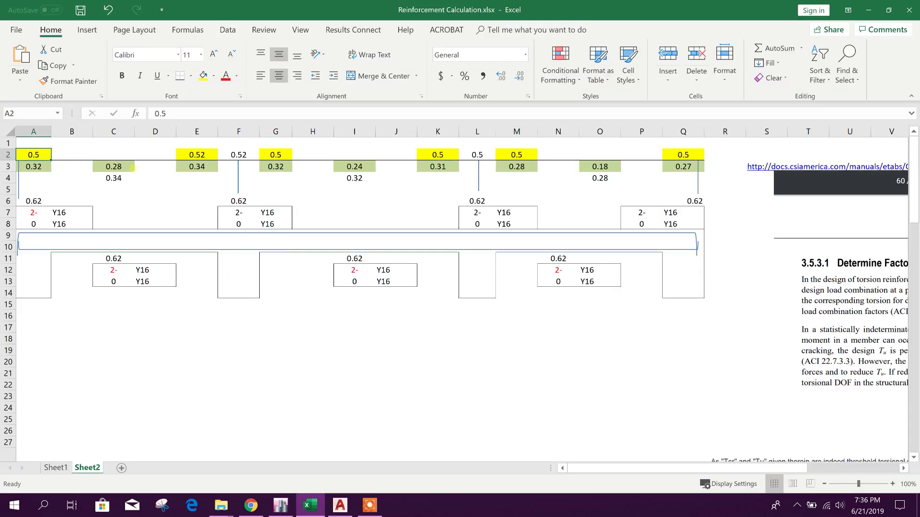
click(280, 505)
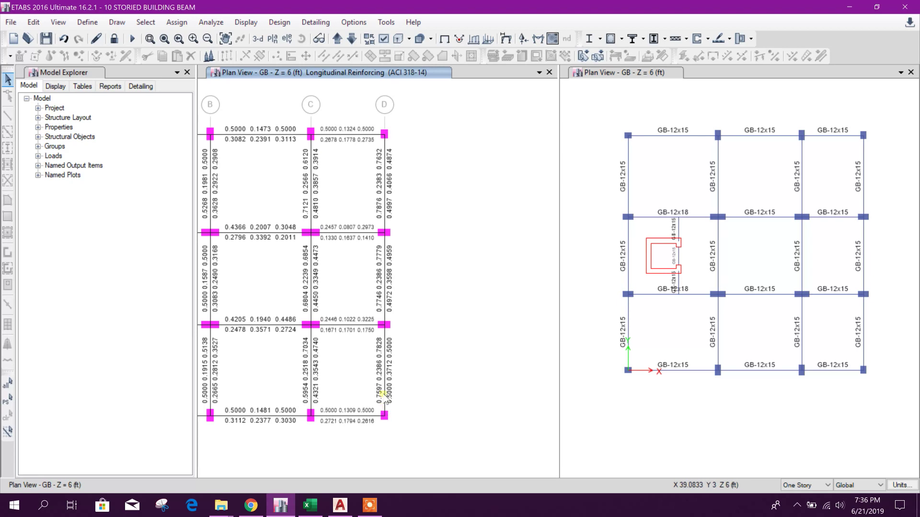
click(310, 503)
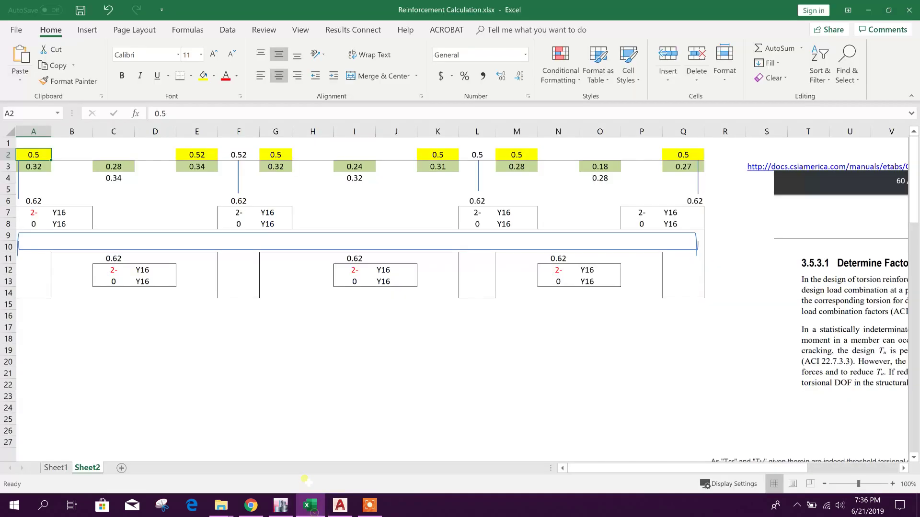
- Enter support steel areas 0.76 in A2 and 0.79 in E2
text(0.)
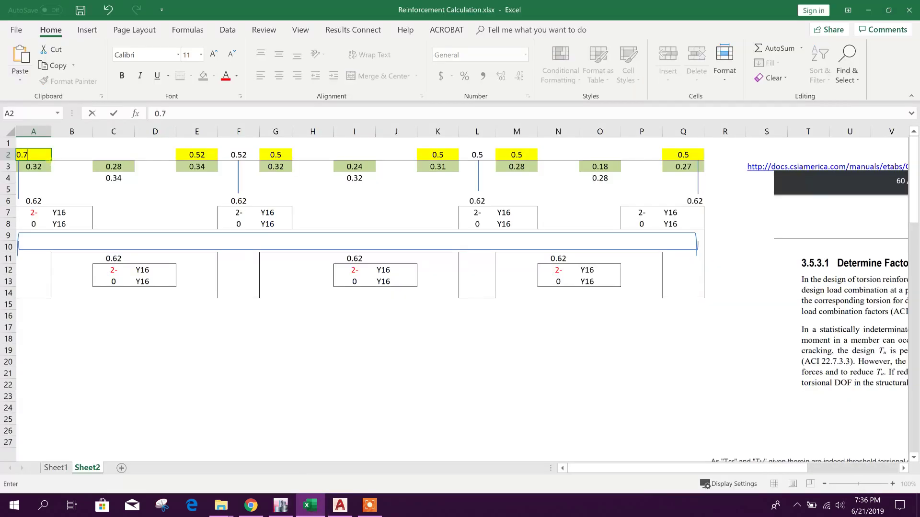
text(76)
click(354, 383)
click(200, 152)
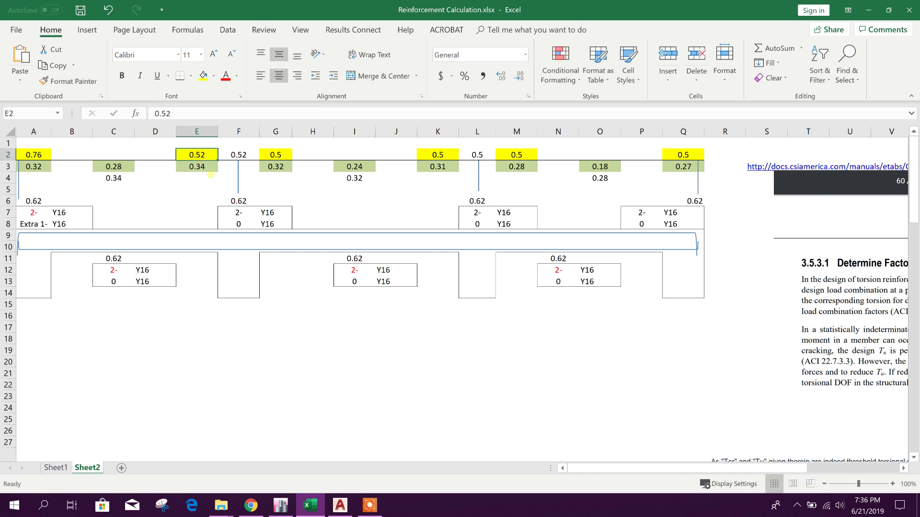
text(0.79)
click(418, 368)
click(312, 326)
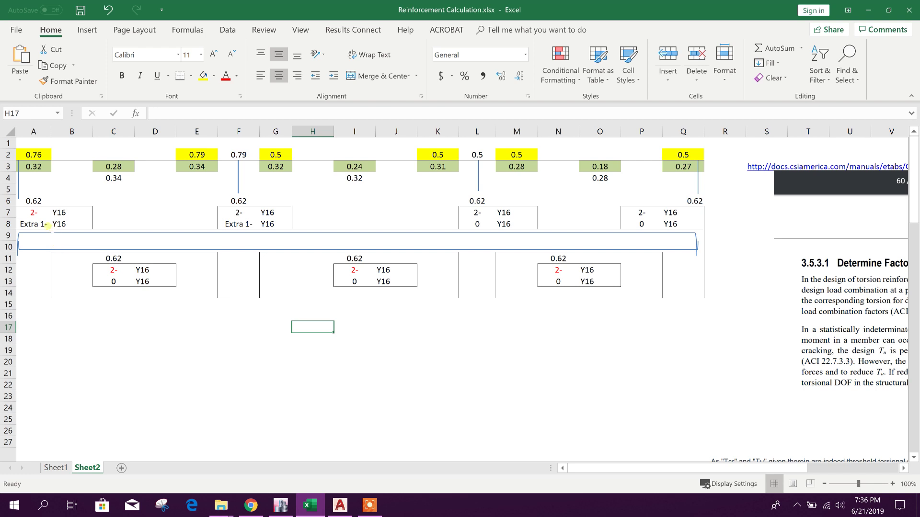
- Inspect the extra-bar formula in A8 and the bar size list in B8, keeping 16
click(48, 225)
click(68, 224)
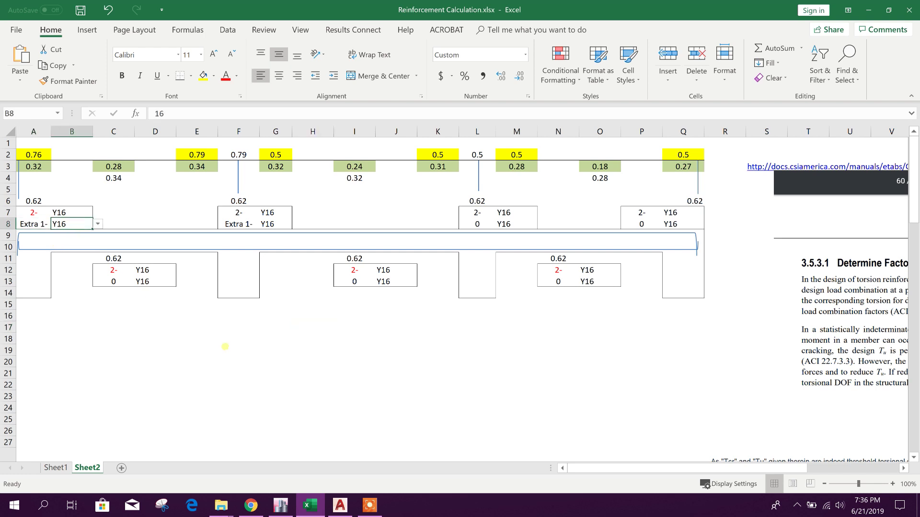
click(97, 223)
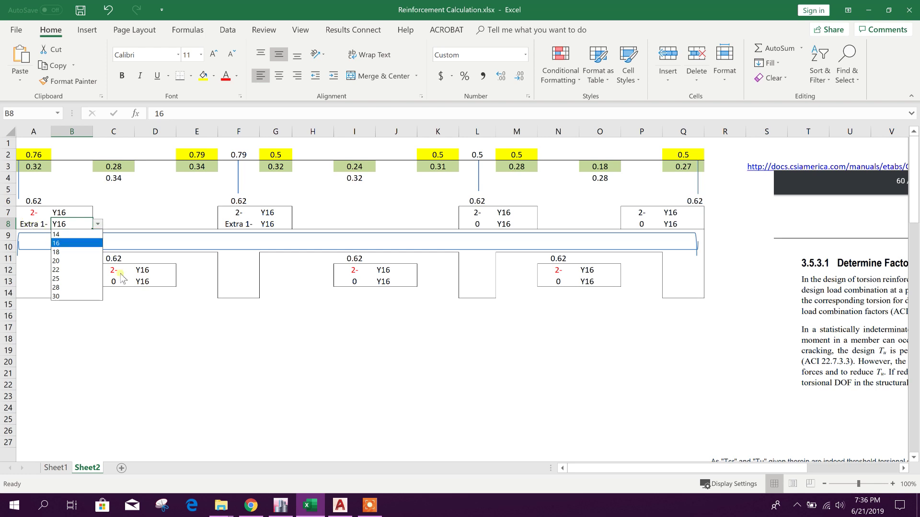
click(362, 394)
click(44, 227)
- Test A2 at 1.5 with the extra bars in B8 set to 20 mm
click(38, 155)
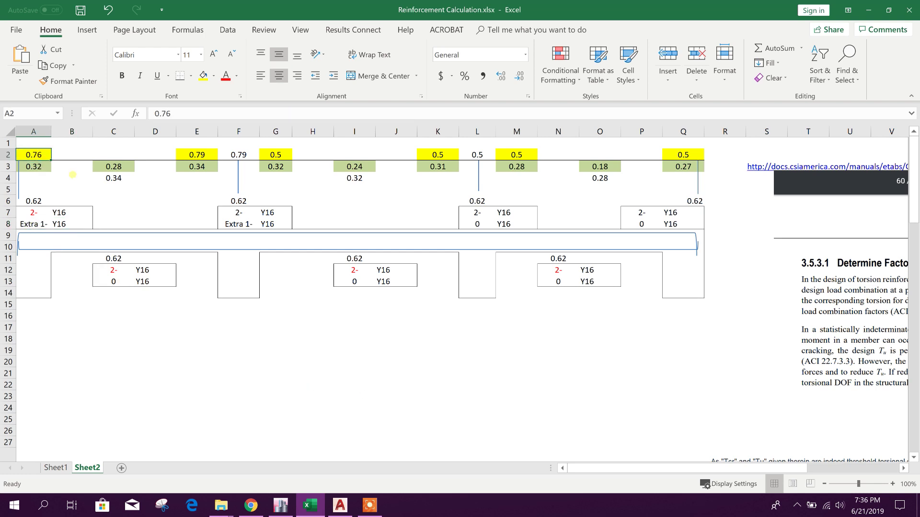
text(1.5)
click(267, 383)
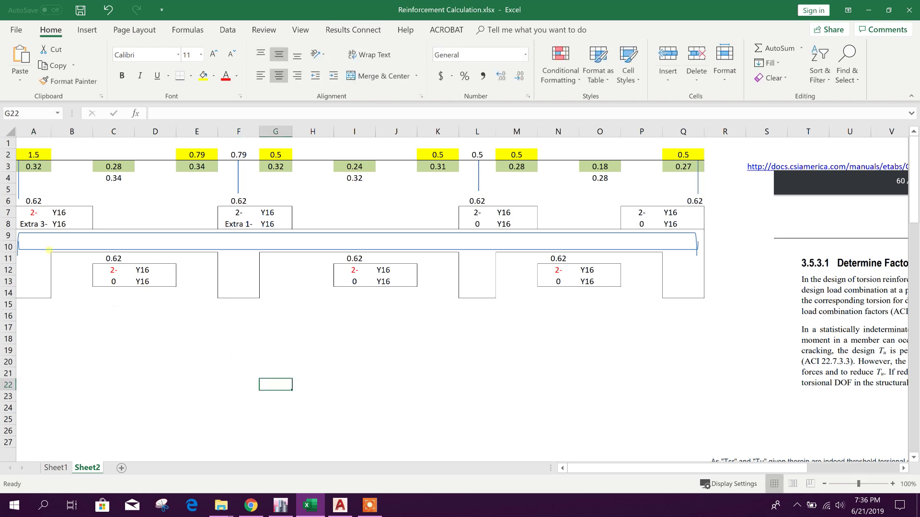
click(71, 224)
click(96, 225)
click(62, 261)
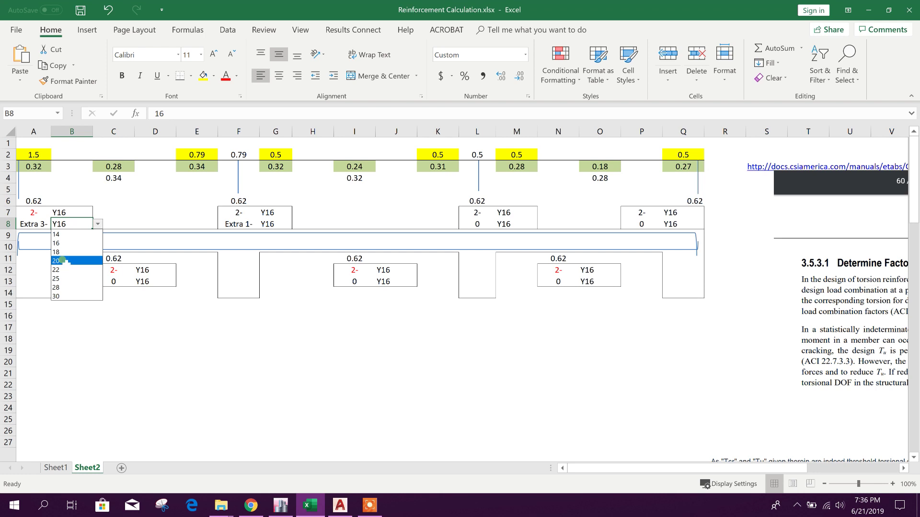
click(139, 323)
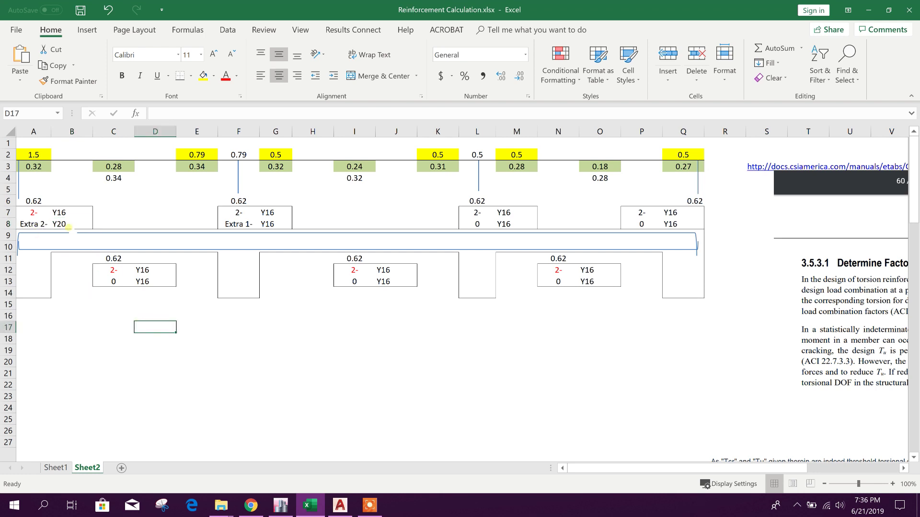
click(88, 225)
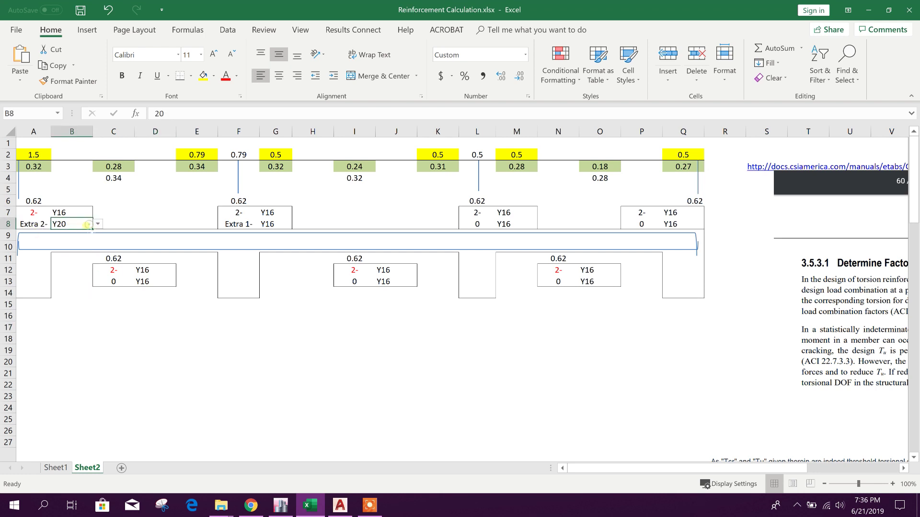
click(46, 159)
- Try 25 mm and 28 mm extra bars in B8, then set it back to 16 mm
click(60, 226)
click(98, 225)
click(64, 278)
click(98, 225)
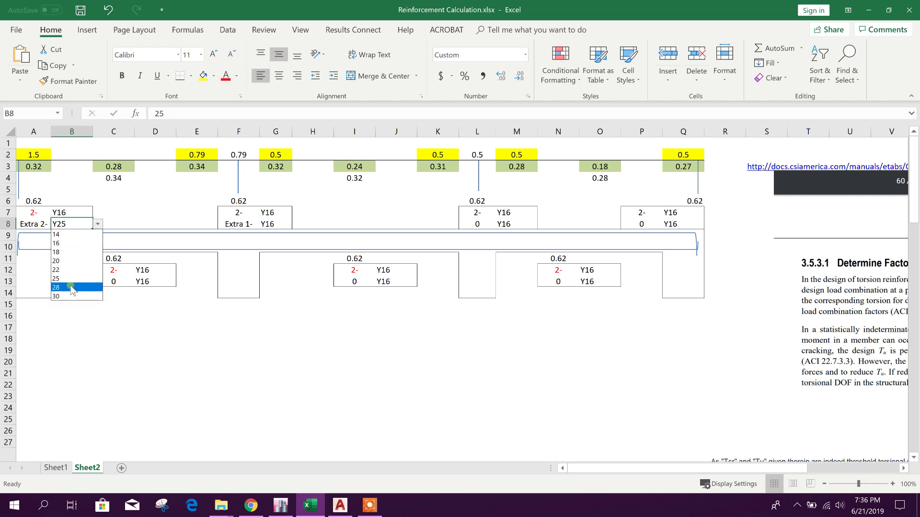
click(89, 299)
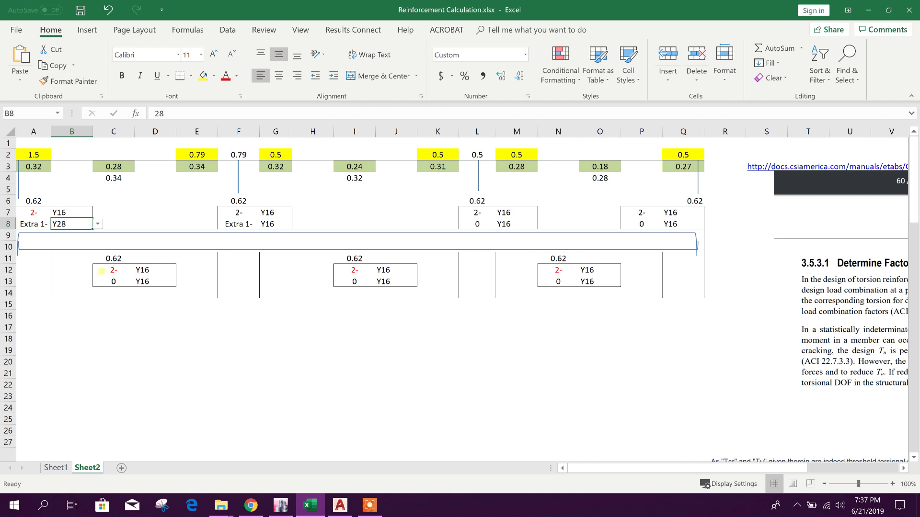
click(98, 225)
click(67, 243)
- Restore A2 to 0.76 and return to the ETABS reinforcing plan
click(41, 154)
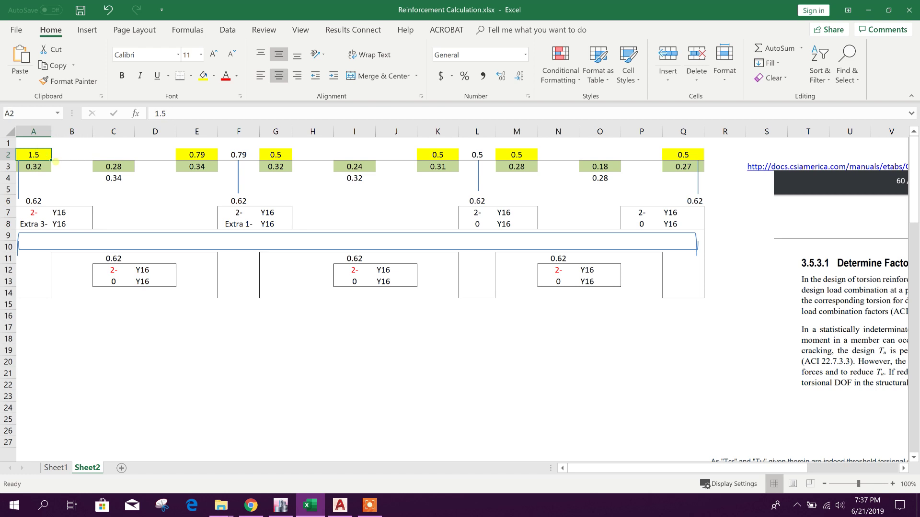
text(0.76)
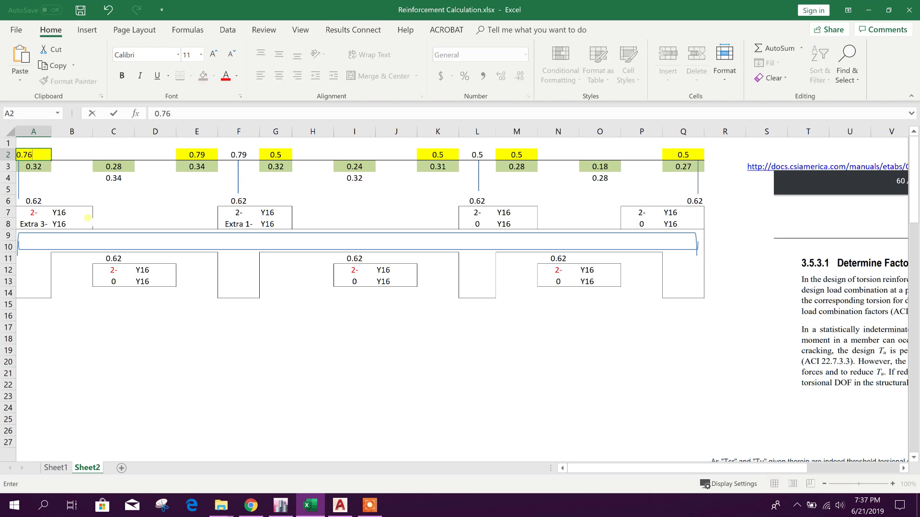
click(361, 380)
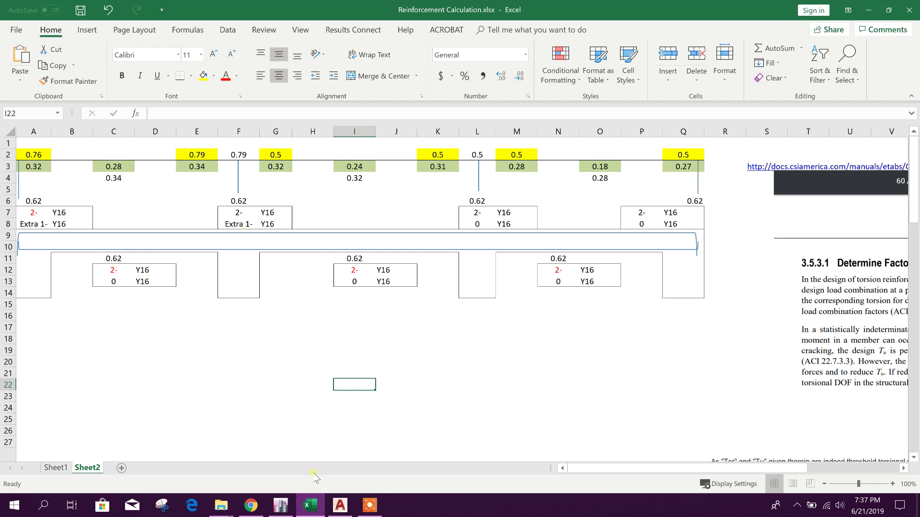
click(281, 505)
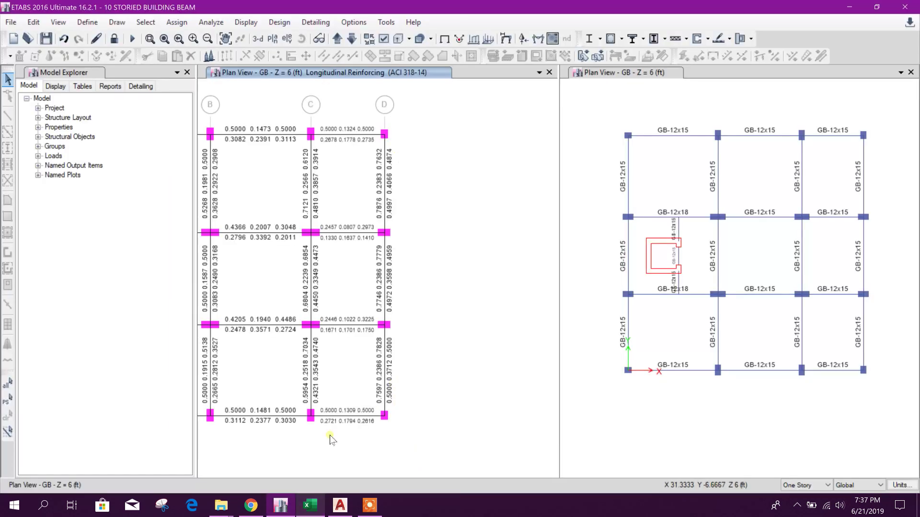
- Back in the reinforcement workbook, review the steel values in G2, C3 and I3
click(310, 505)
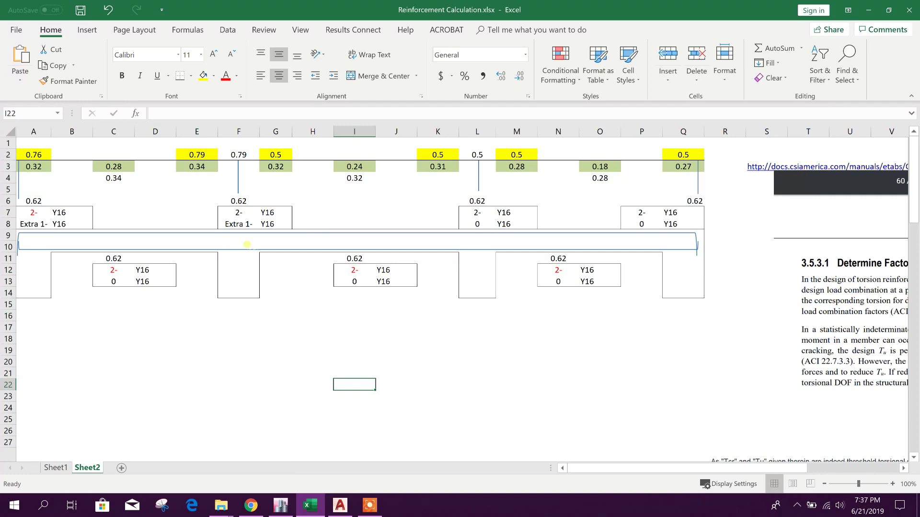
click(285, 157)
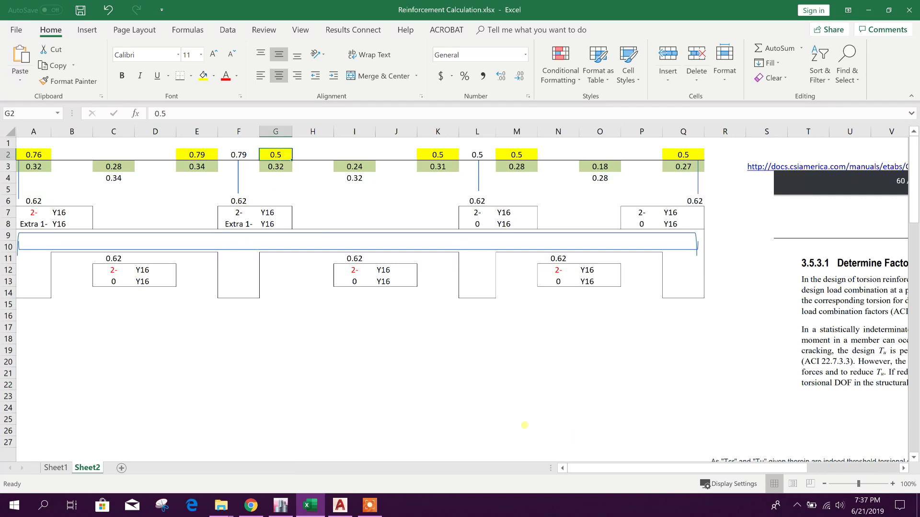
click(314, 338)
click(98, 170)
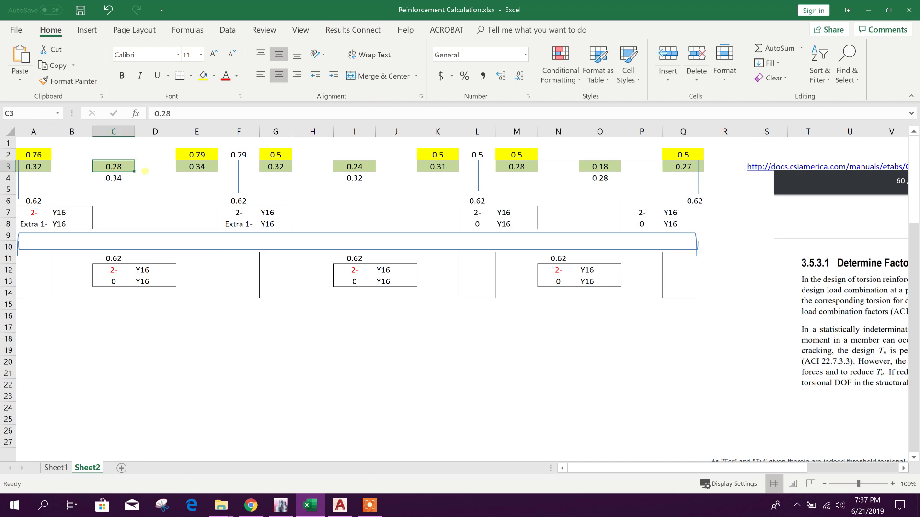
click(364, 166)
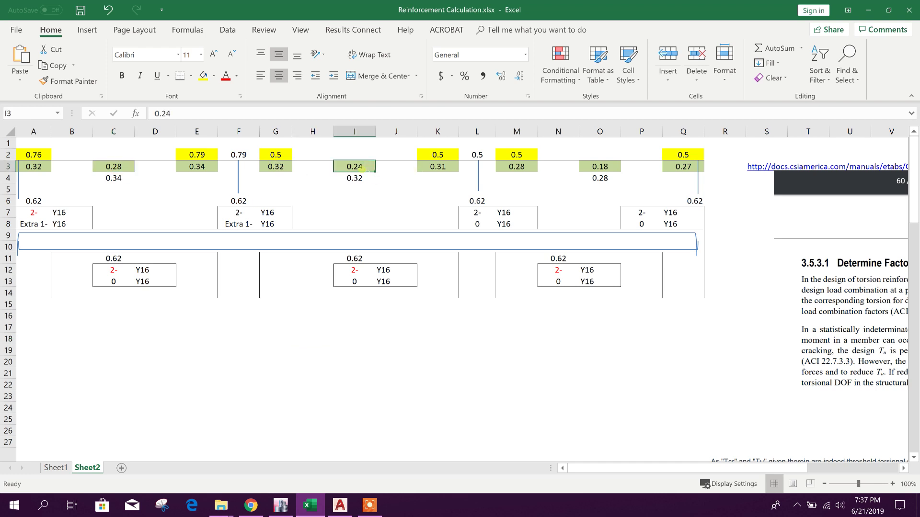
- Set the bottom steel values to 1.25 in G3, 1.2 in I3 and 1.4 in K3
click(273, 168)
text(1)
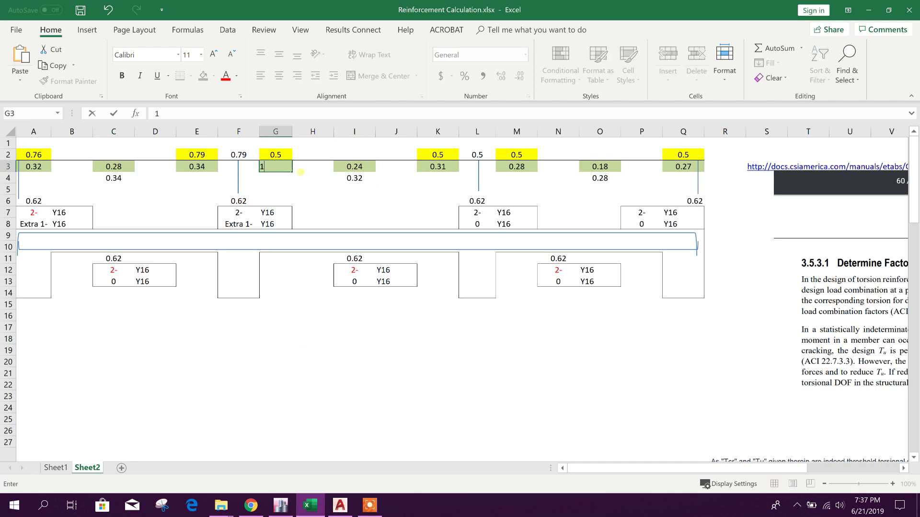
click(485, 382)
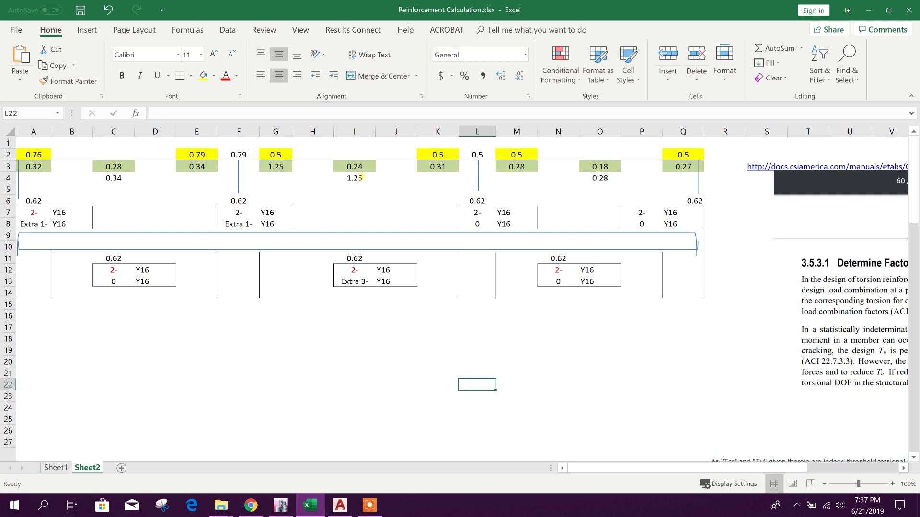
click(366, 166)
text(1.2)
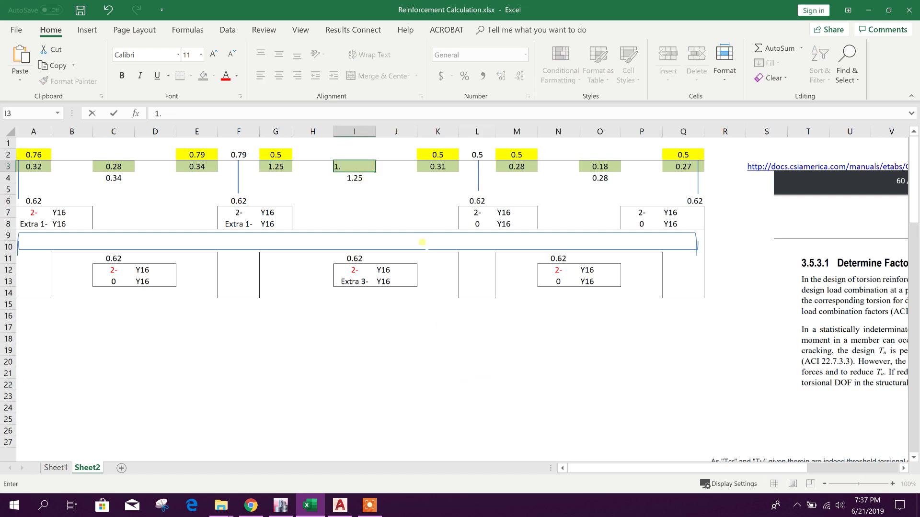
click(499, 372)
double_click(449, 171)
text(1.4)
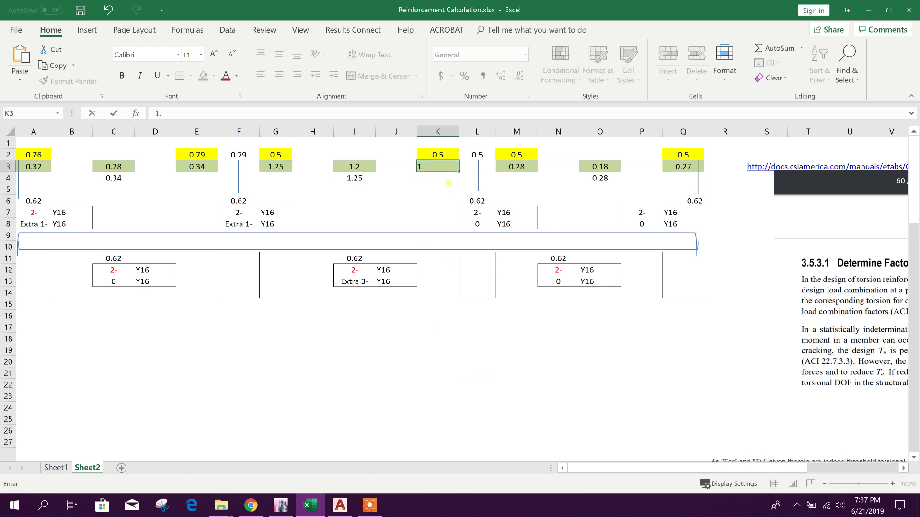
click(544, 363)
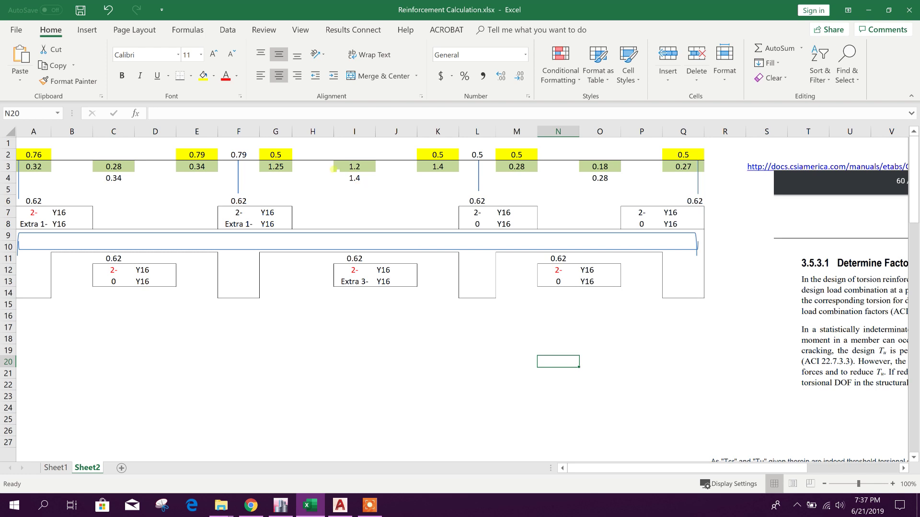
- Inspect the formula in I11 and select bar-count cell I12
click(412, 314)
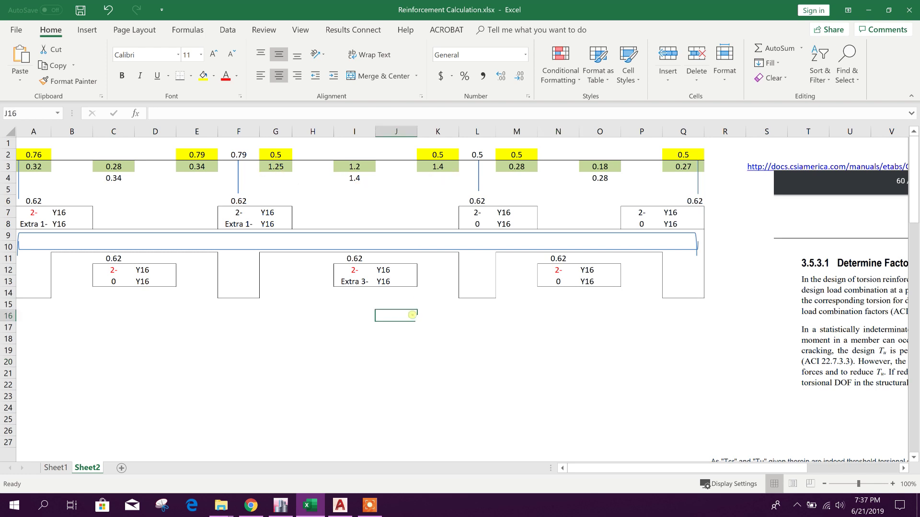
click(363, 261)
click(356, 272)
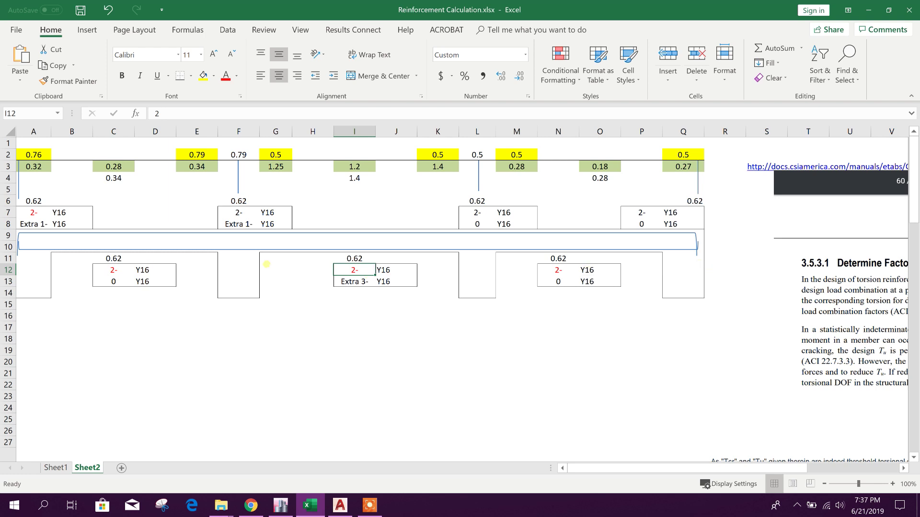
- Link bar-count cells I12 and N12 to C12 with the formula =C12
click(118, 270)
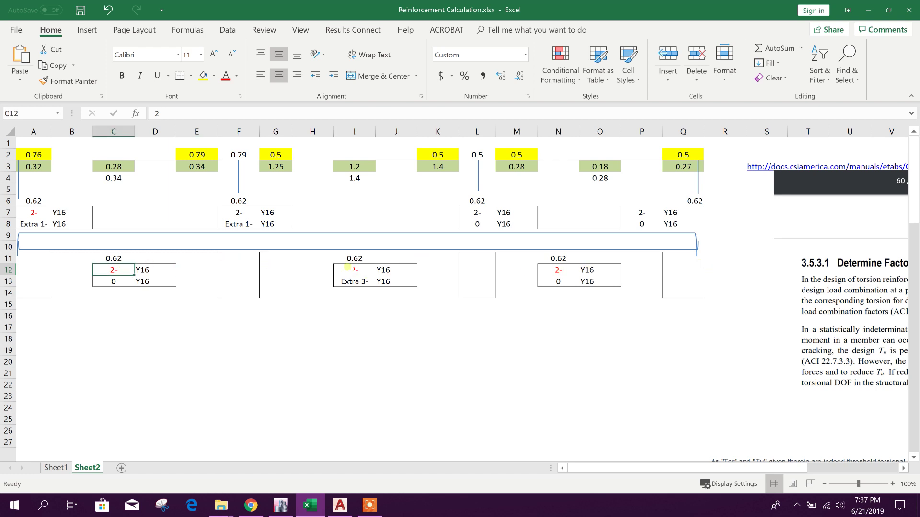
key(Right)
key(Right)
key(Right)
key(Right)
key(Right)
key(Right)
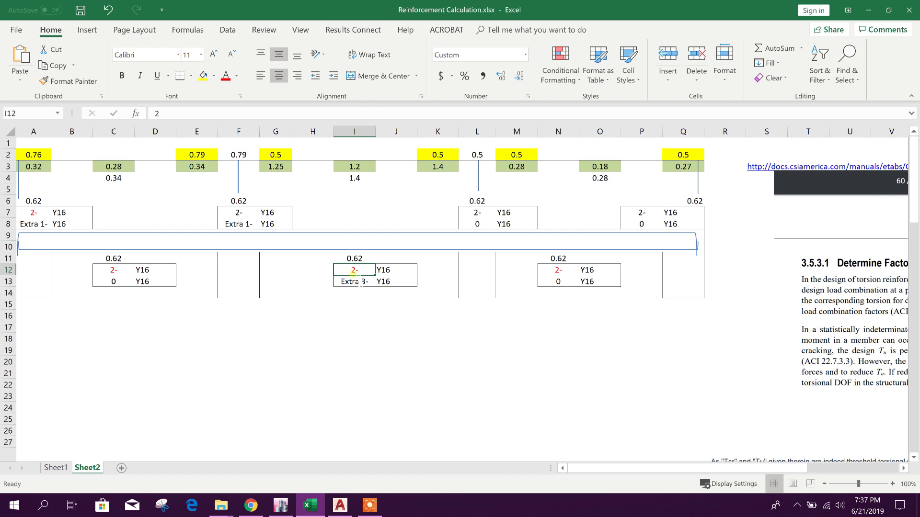
text(=)
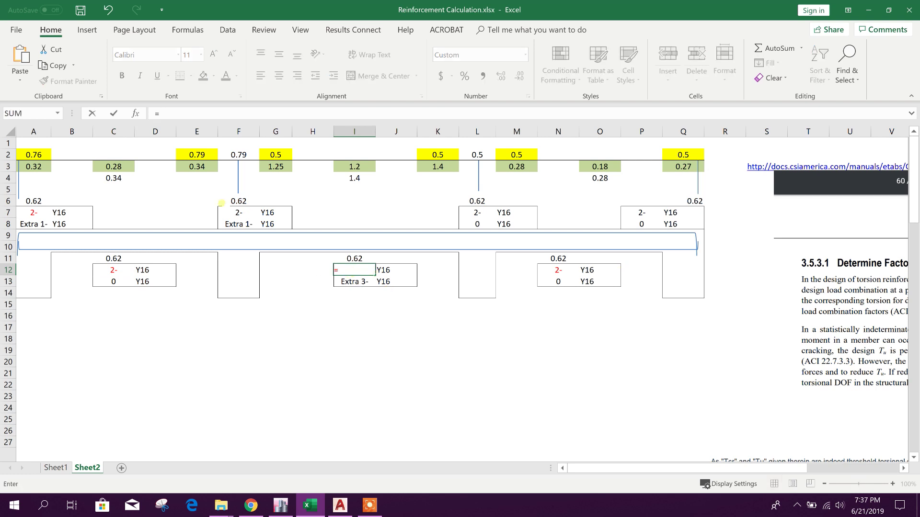
click(114, 271)
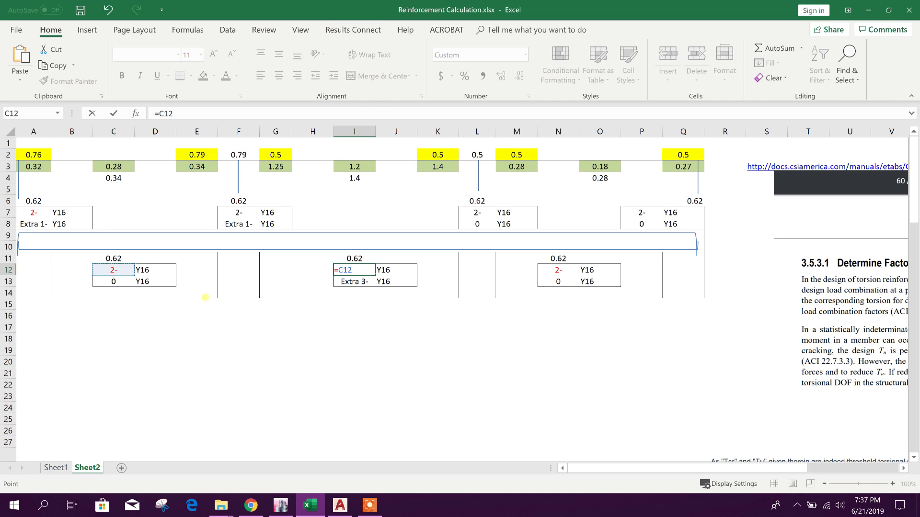
key(Return)
click(562, 275)
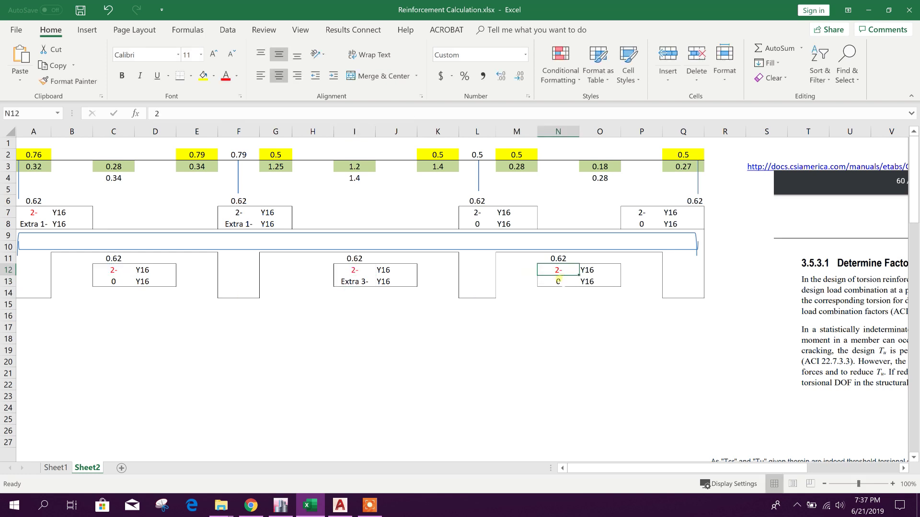
text(=)
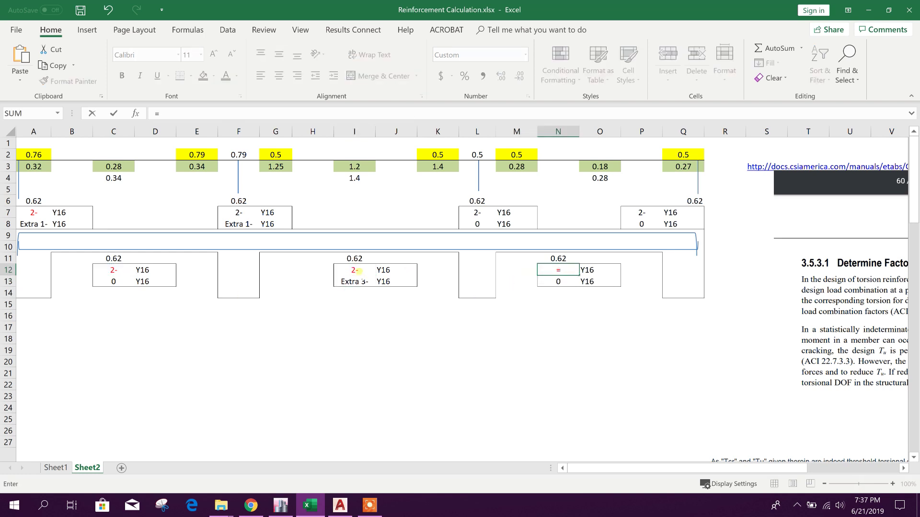
click(113, 269)
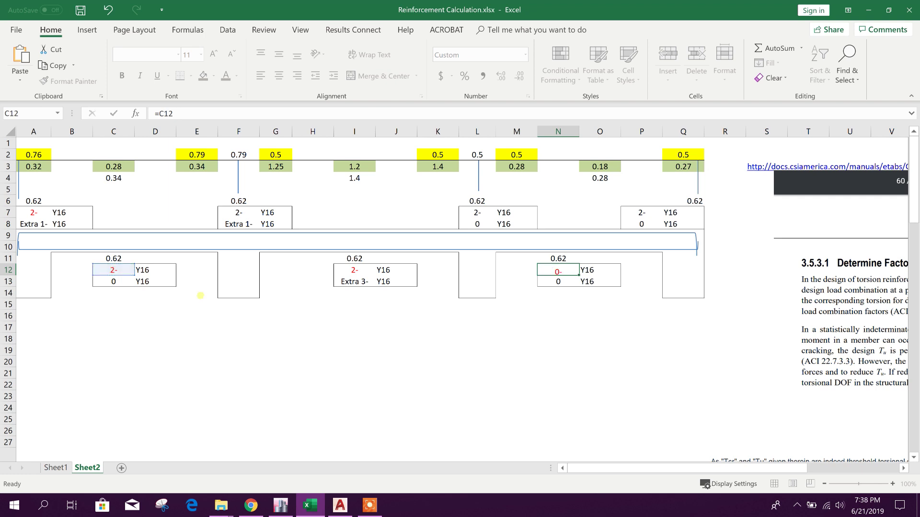
key(Return)
click(472, 379)
- Change the font colour of I12 and N12 from red to Automatic black
click(339, 266)
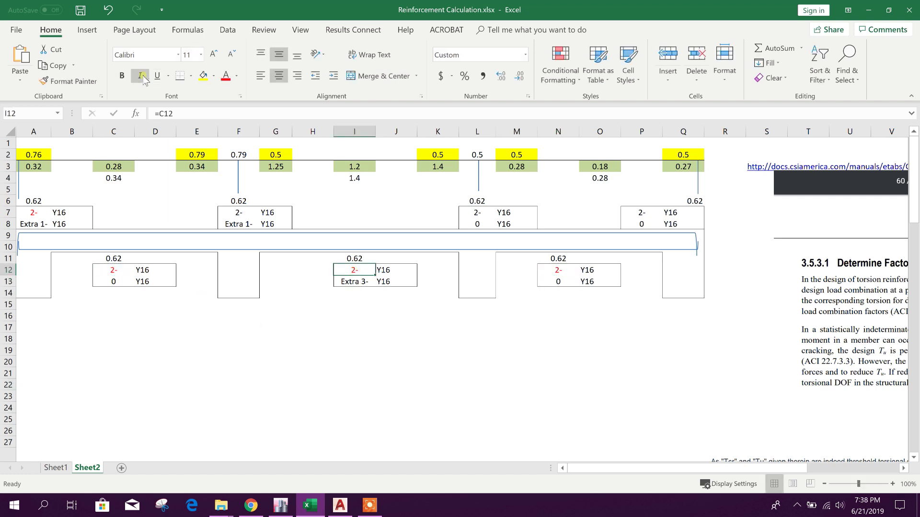
click(213, 79)
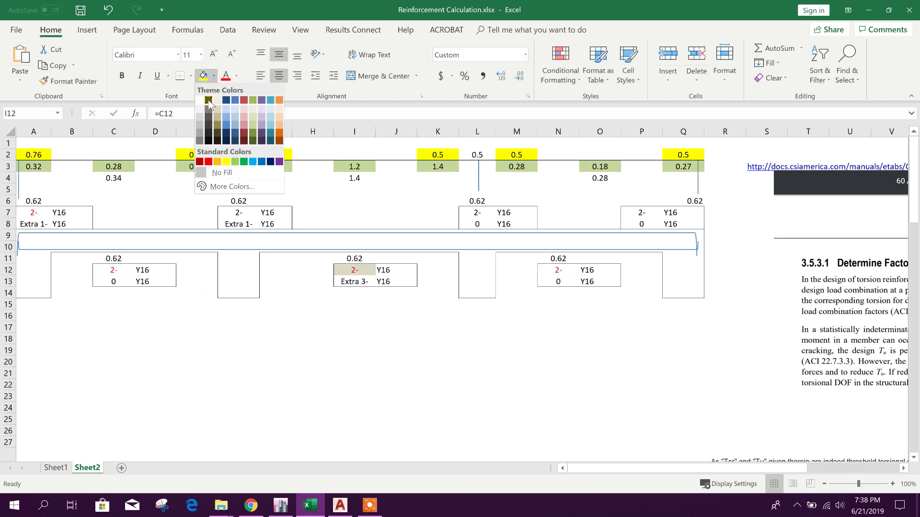
click(213, 79)
click(235, 76)
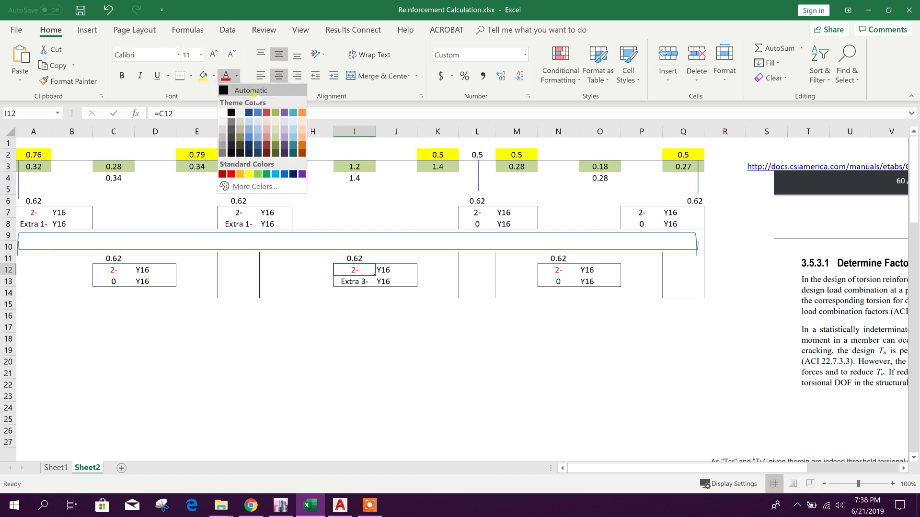
click(245, 91)
click(559, 269)
click(225, 76)
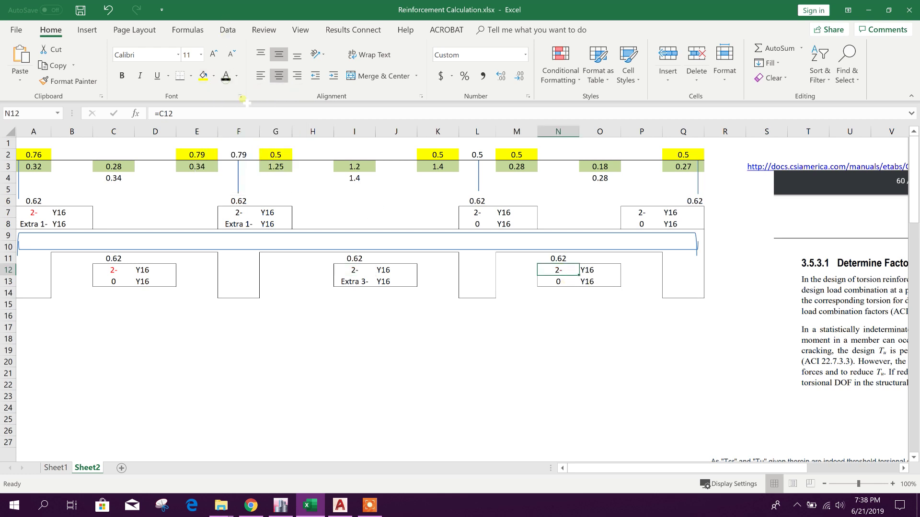
- Review A7, C12 and B7's bar-size list, leaving B7 at Y16
click(28, 212)
click(114, 269)
click(34, 211)
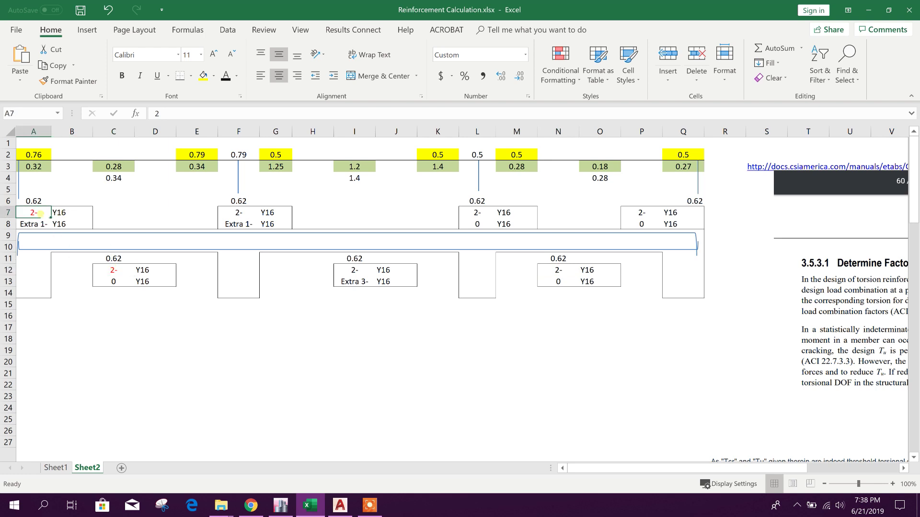
click(103, 277)
click(72, 212)
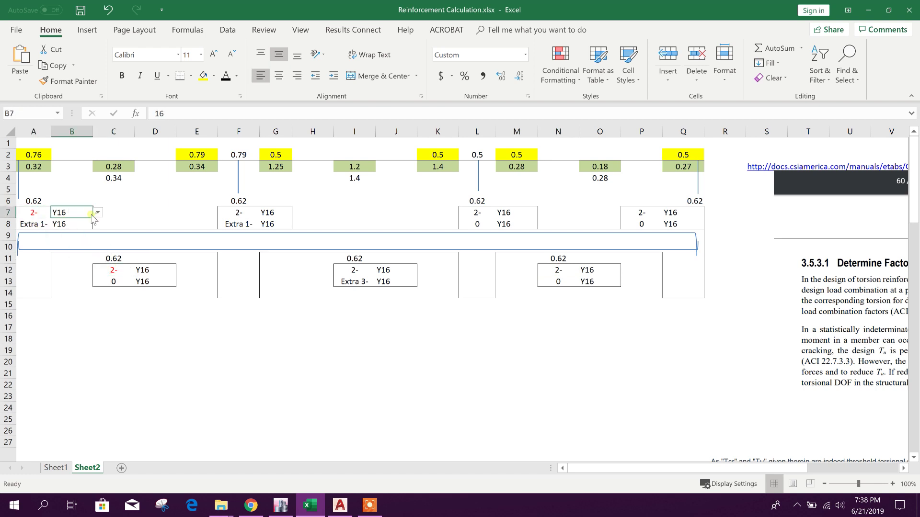
click(97, 212)
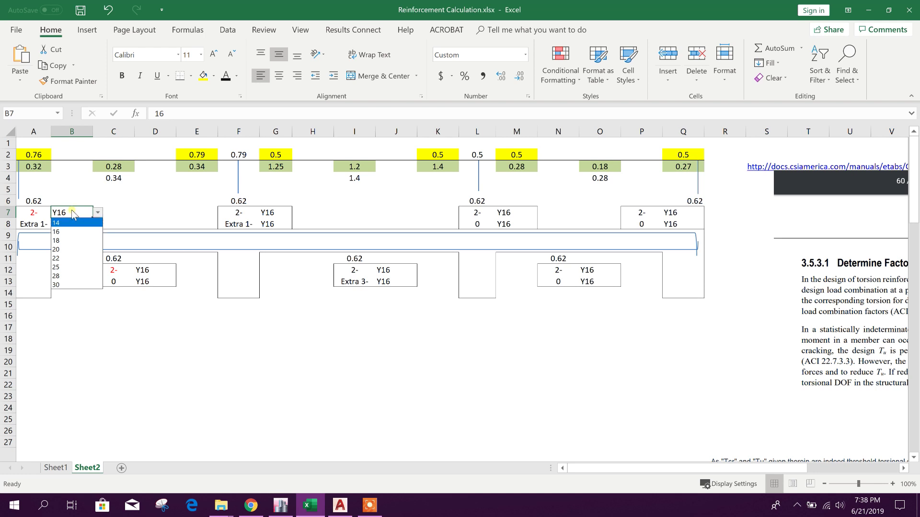
click(71, 210)
click(460, 408)
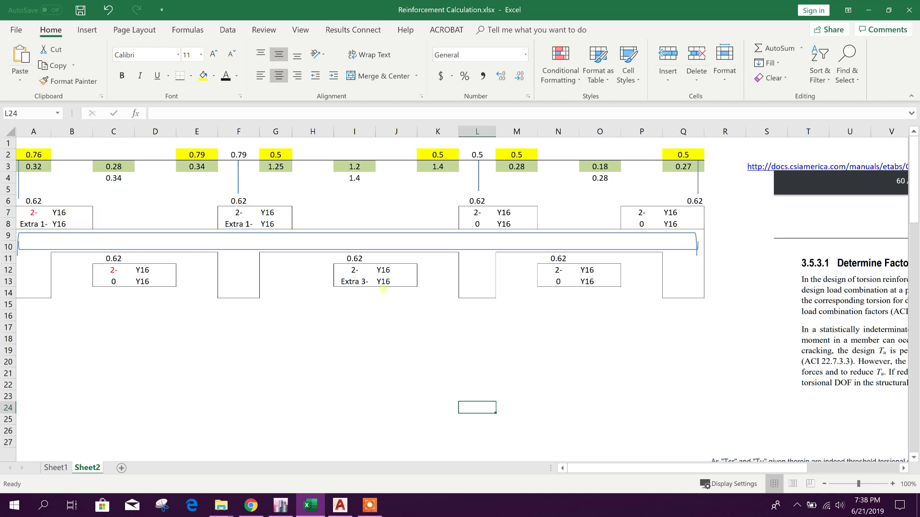
- Review I12, the extra-bar formula in I13 and J13's diameter, then return to AutoCAD
click(367, 273)
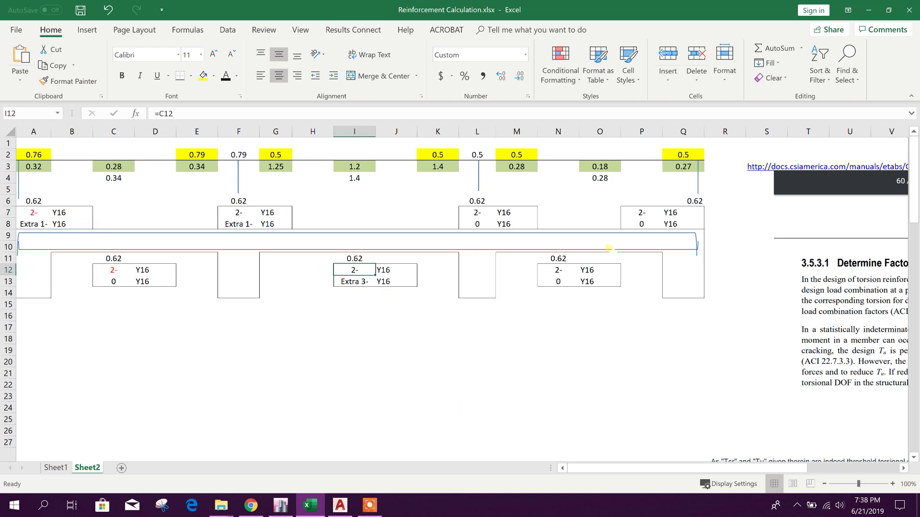
click(399, 345)
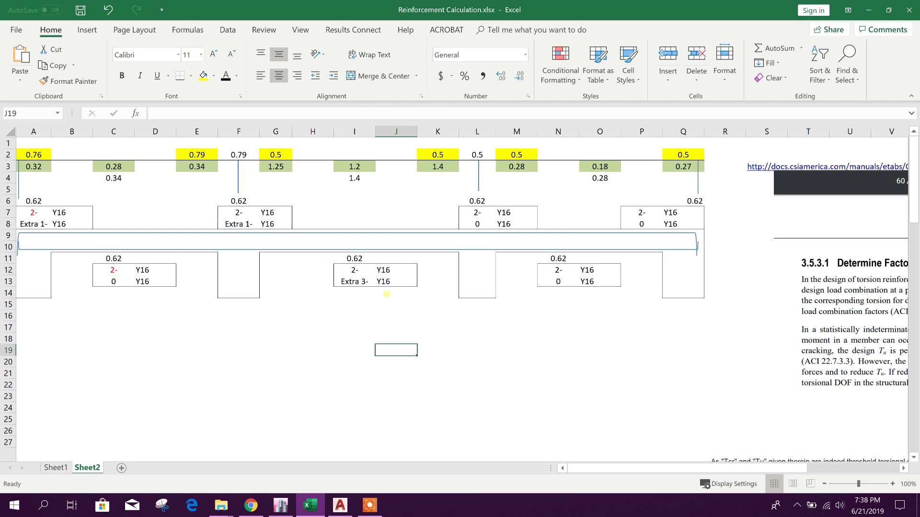
click(366, 281)
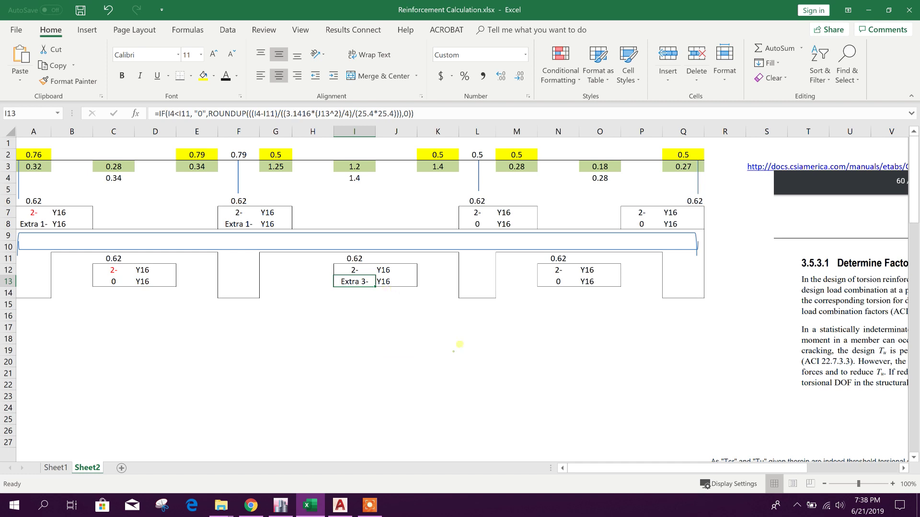
click(453, 351)
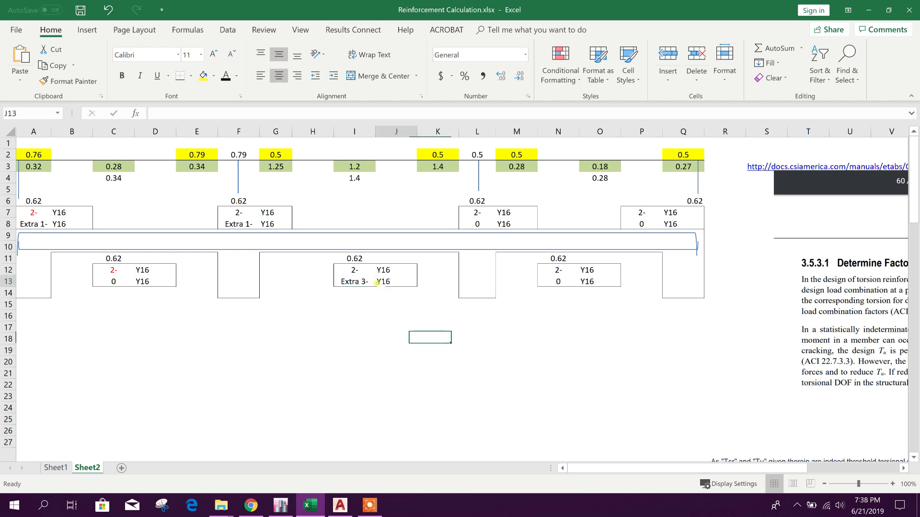
click(381, 282)
click(407, 334)
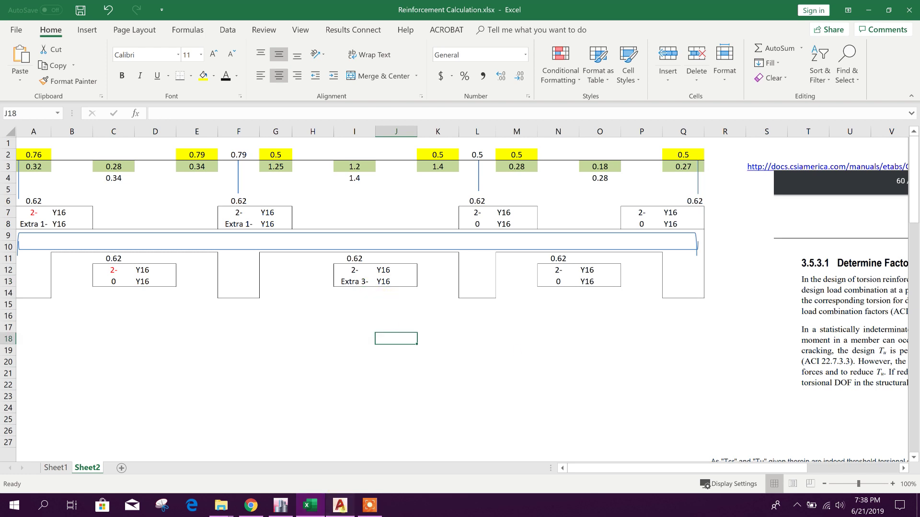
click(339, 505)
- Erase the stray magenta line segment at the beam end
scroll(472, 363, down, 2)
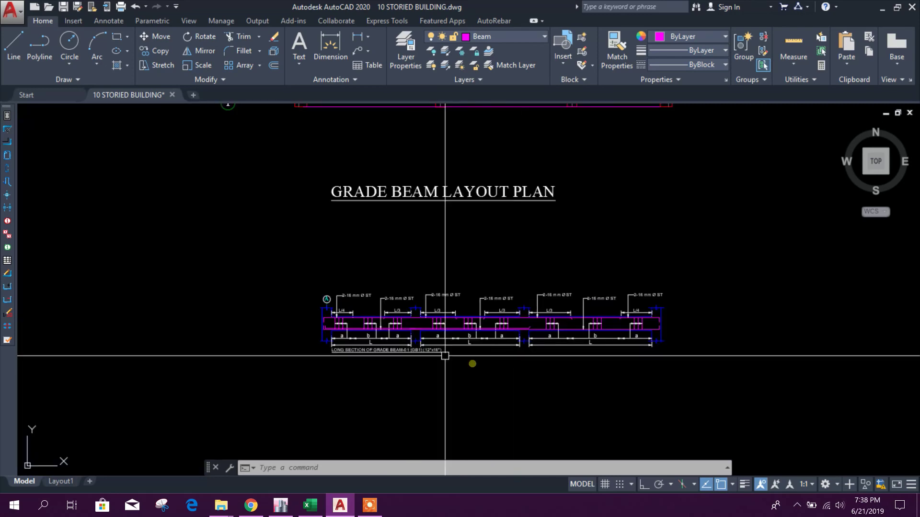
scroll(163, 326, up, 4)
scroll(165, 312, up, 4)
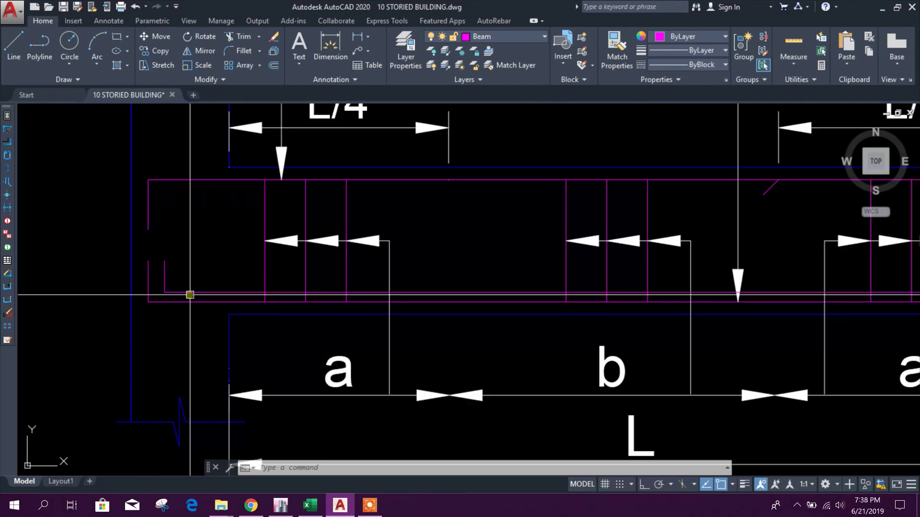
scroll(170, 294, down, 3)
scroll(479, 302, up, 3)
click(477, 297)
key(Delete)
scroll(479, 286, down, 4)
scroll(257, 294, up, 3)
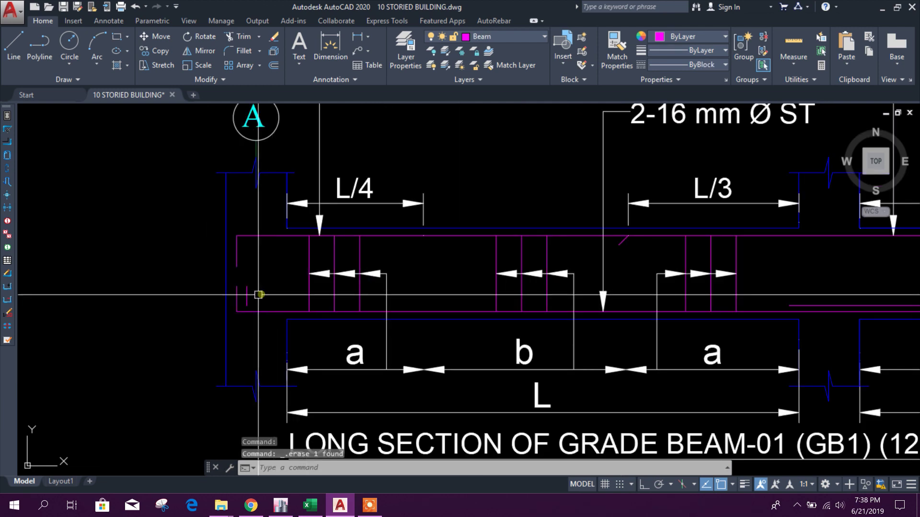
scroll(279, 308, down, 3)
scroll(637, 308, up, 4)
- Mirror the bar end piece near the column, keeping the original
click(637, 311)
click(199, 50)
scroll(527, 316, down, 3)
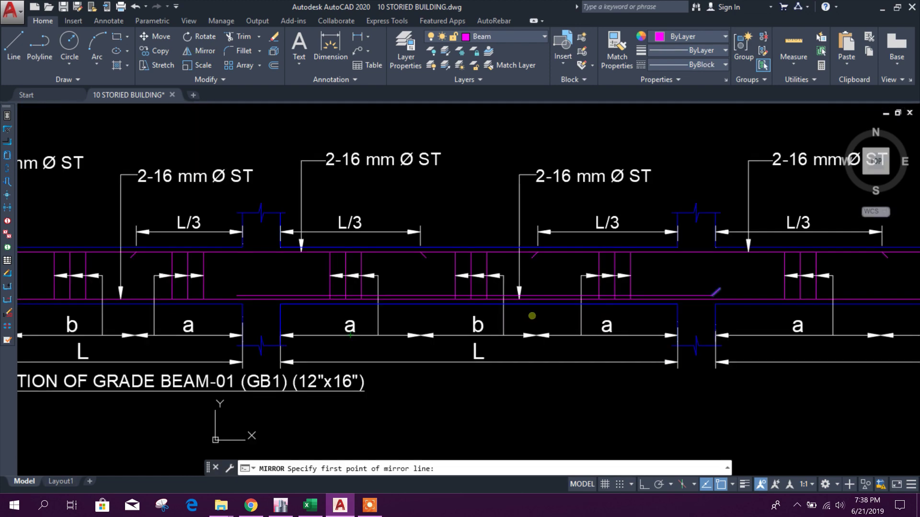
scroll(491, 278, up, 4)
click(491, 278)
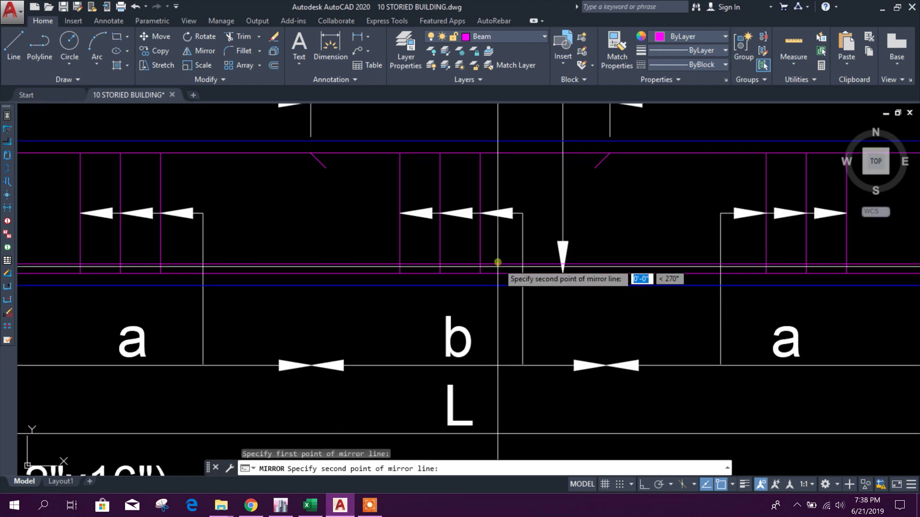
click(501, 289)
click(514, 331)
scroll(500, 290, down, 3)
scroll(375, 261, up, 2)
- Move the small diagonal hook onto the bar line intersection
click(376, 260)
click(377, 256)
scroll(377, 257, down, 3)
key(Escape)
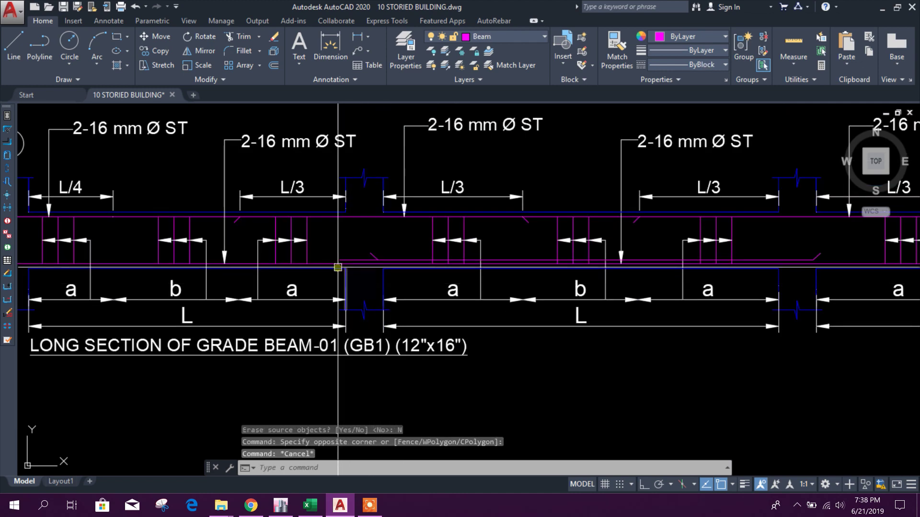
scroll(354, 284, up, 2)
scroll(353, 284, up, 4)
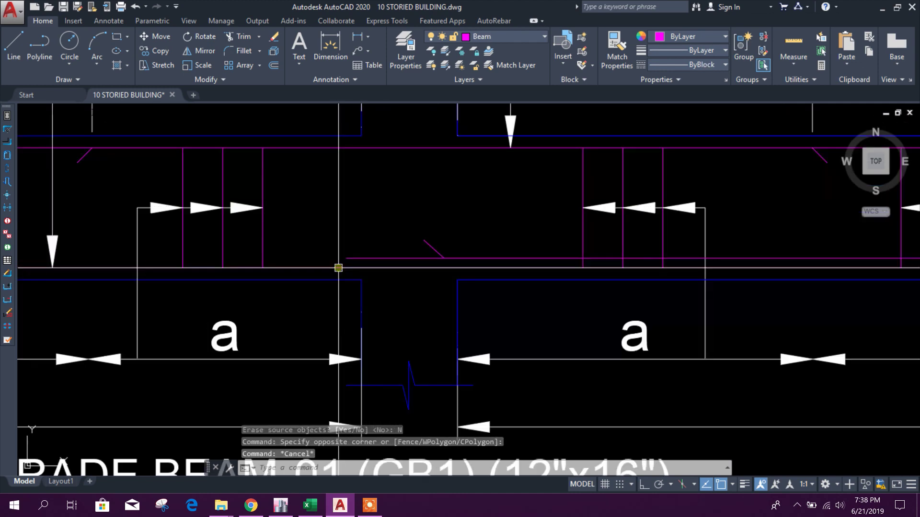
click(434, 248)
click(161, 37)
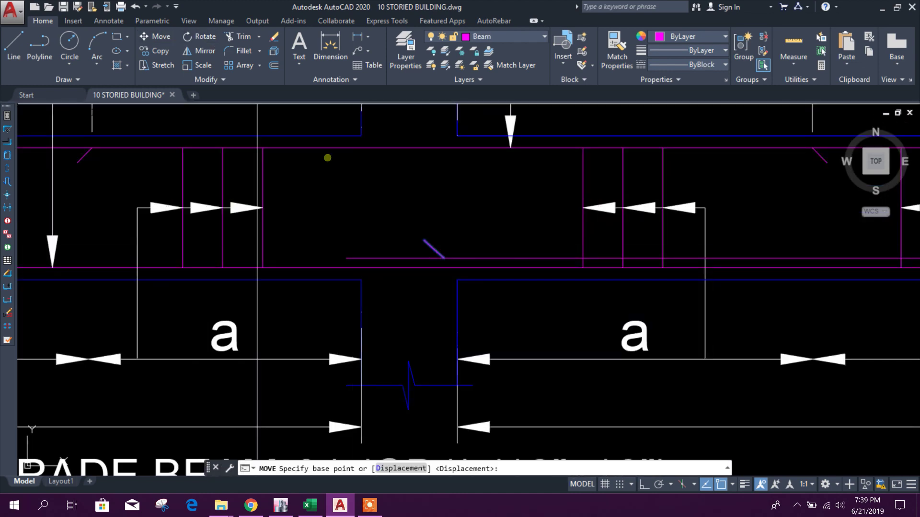
click(444, 258)
click(366, 259)
key(Escape)
- Begin filleting the diagonal hook onto the bar and pan over the middle spans
scroll(366, 259, up, 3)
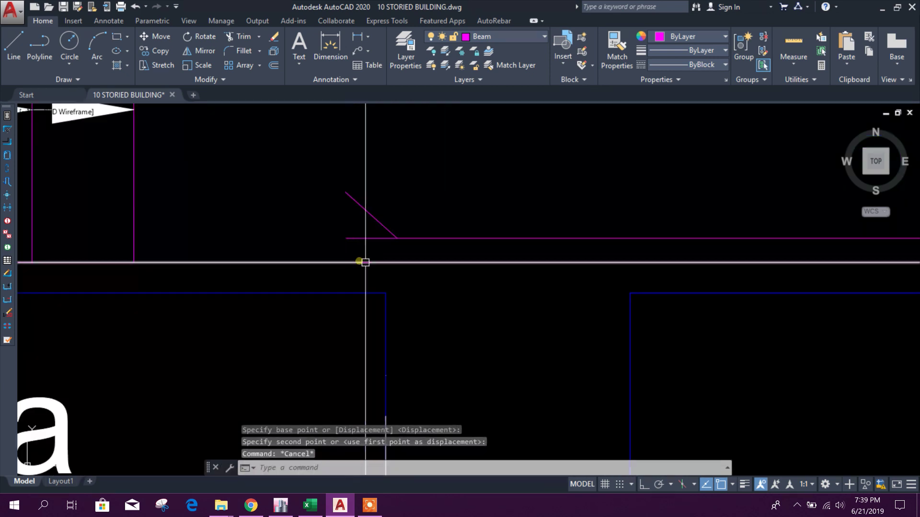
text(f)
key(Return)
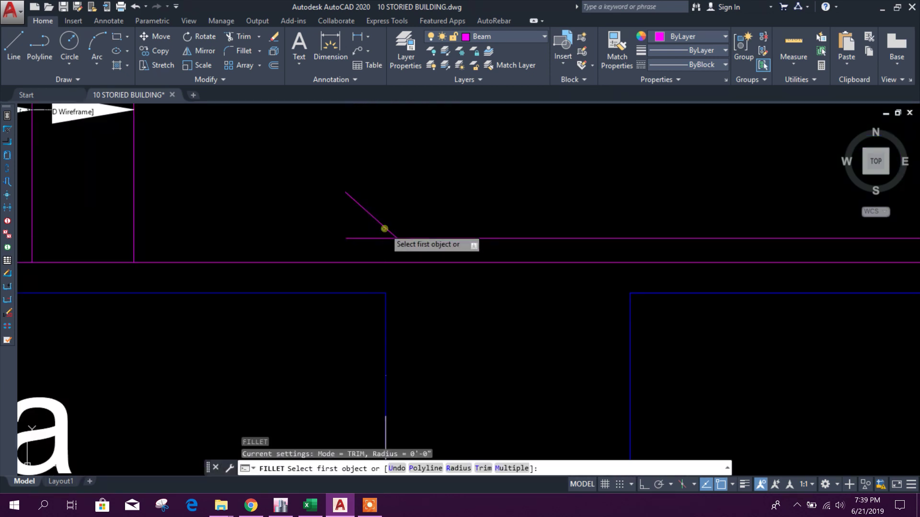
click(384, 228)
scroll(398, 270, down, 5)
scroll(542, 286, up, 5)
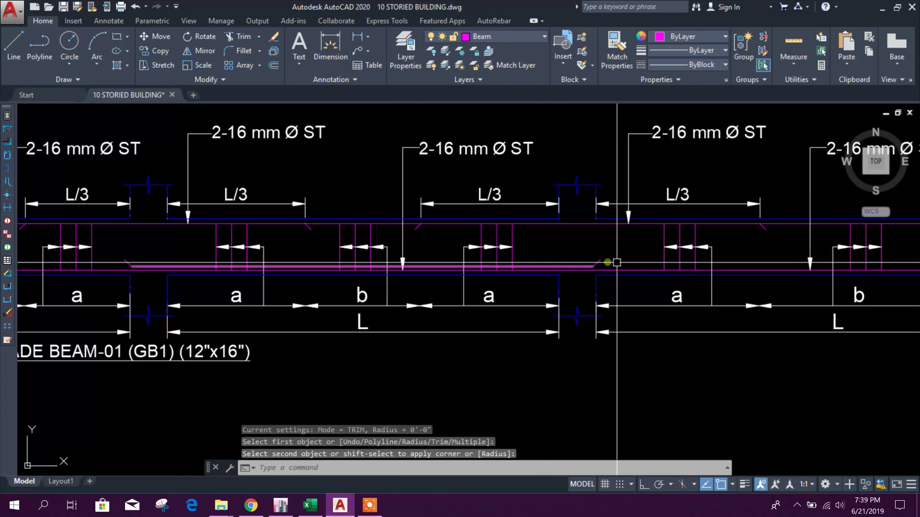
drag(554, 183, 511, 218)
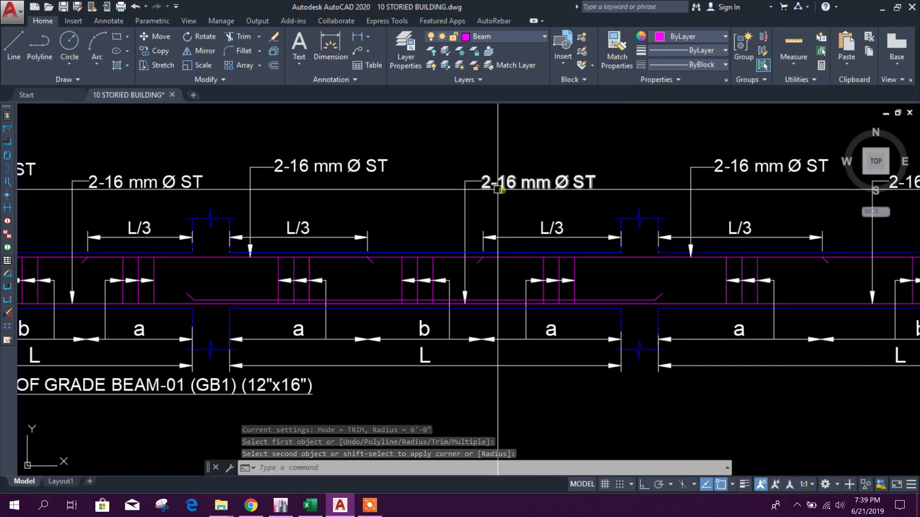
- Copy the middle-span '2-16 mm Ø ST' label to just below itself
key(Escape)
click(506, 189)
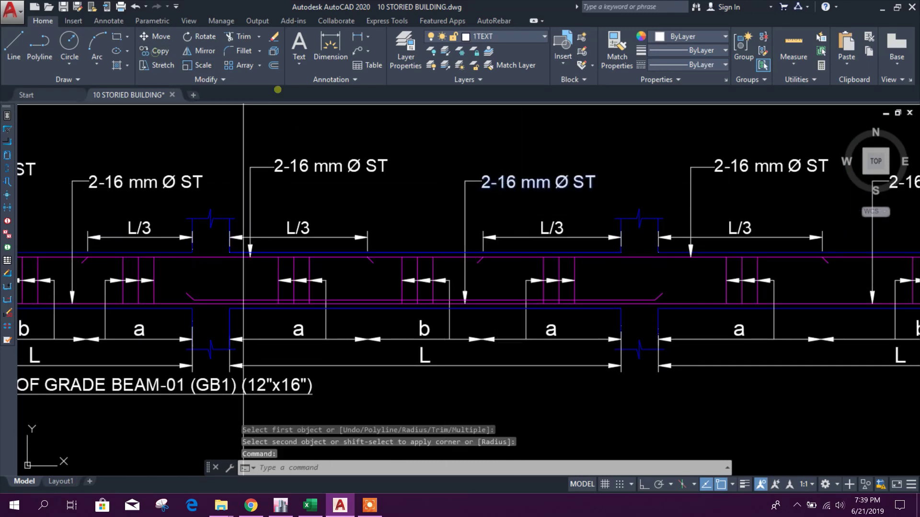
text(co)
key(Return)
click(610, 157)
click(611, 163)
key(Escape)
- Edit the copied label's bar count to read '+3-16 mm Ø ST'
scroll(499, 209, up, 4)
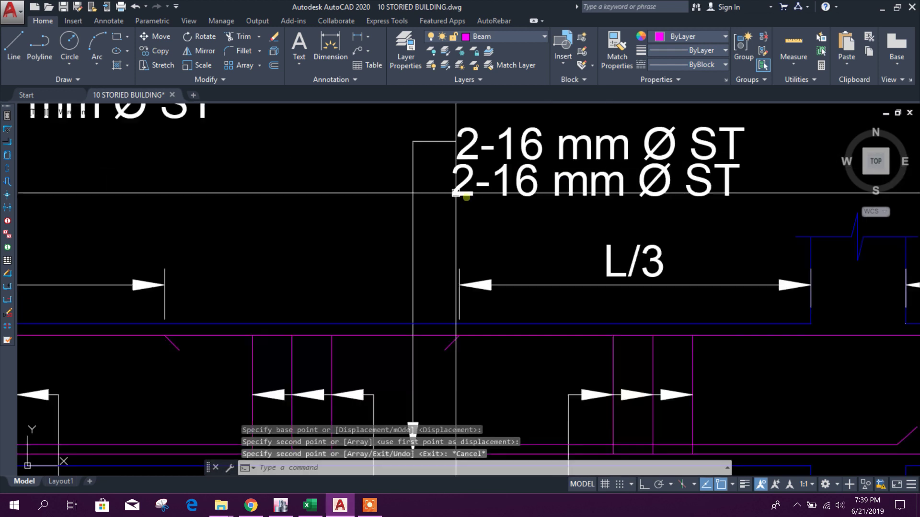
double_click(461, 196)
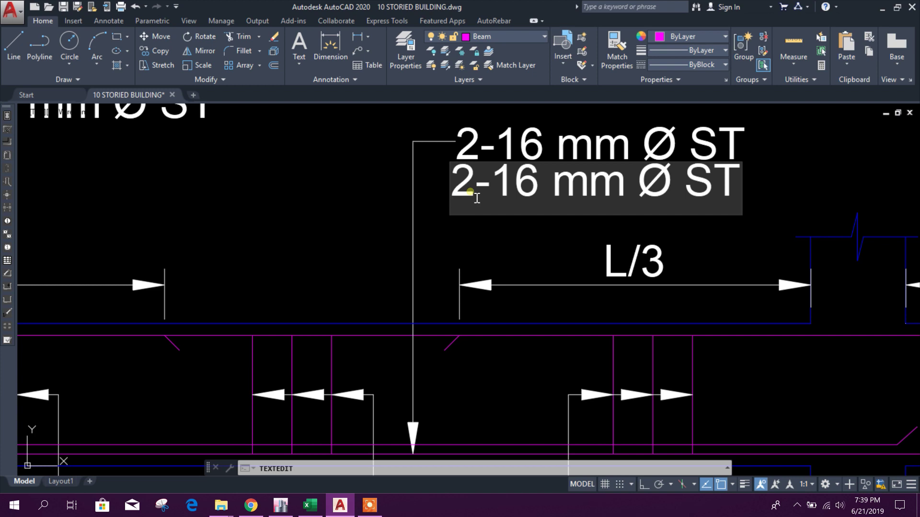
text(+3)
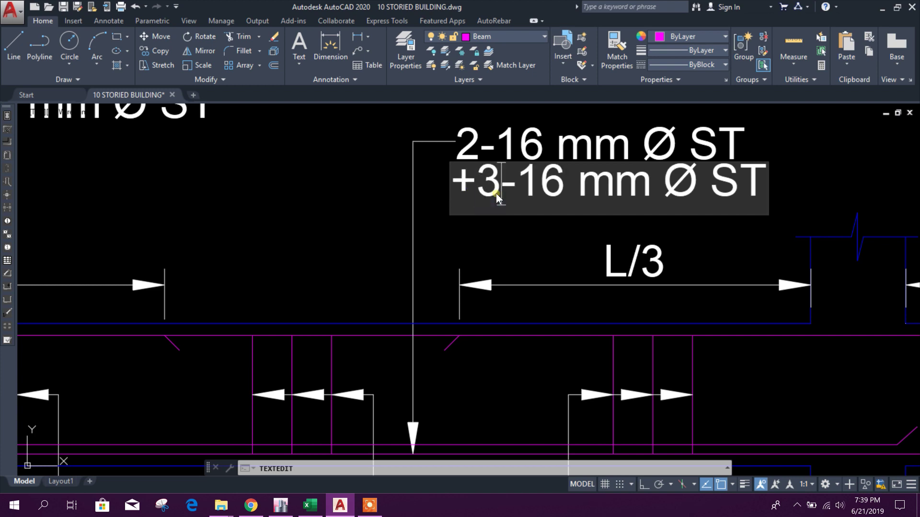
click(581, 222)
scroll(583, 220, down, 4)
key(Escape)
- Replace 'ST' with 'ext' so the label reads '+3-16 mm Ø ext'
double_click(584, 220)
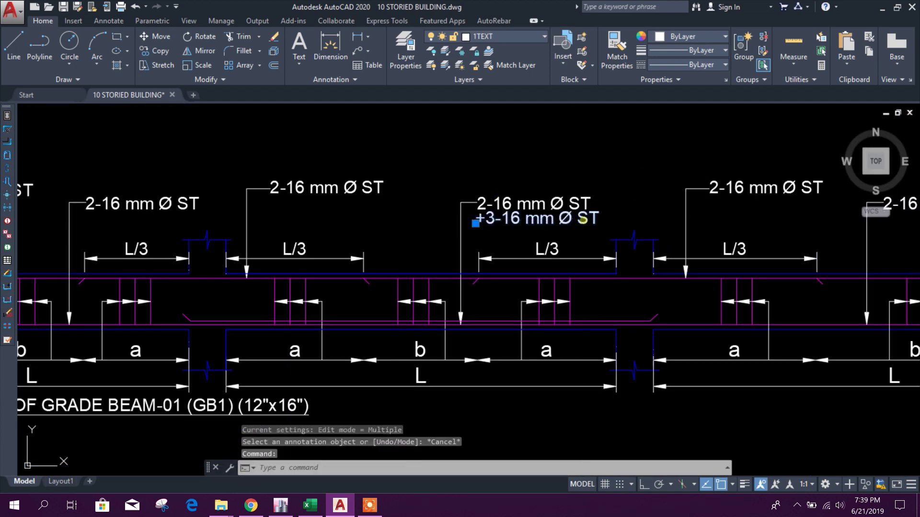
drag(579, 222, 596, 224)
text(ex)
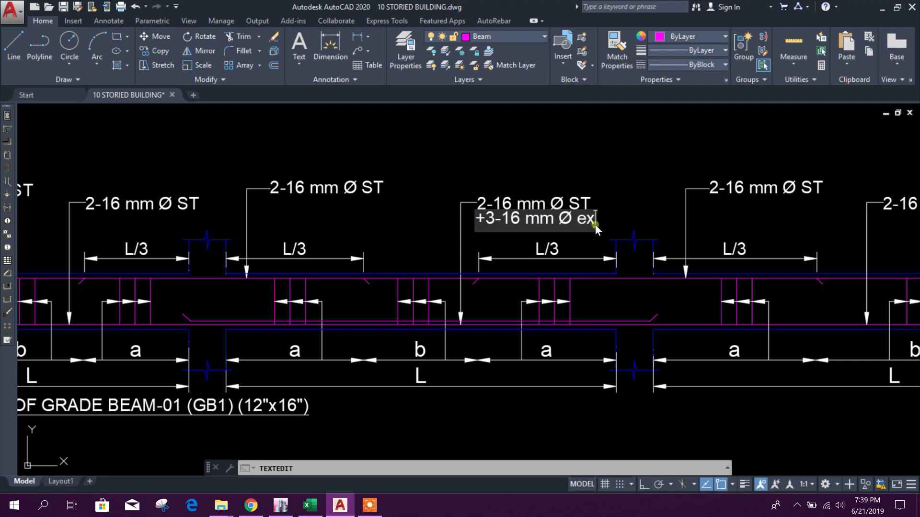
text(t)
click(622, 223)
scroll(585, 232, up, 3)
scroll(593, 250, down, 3)
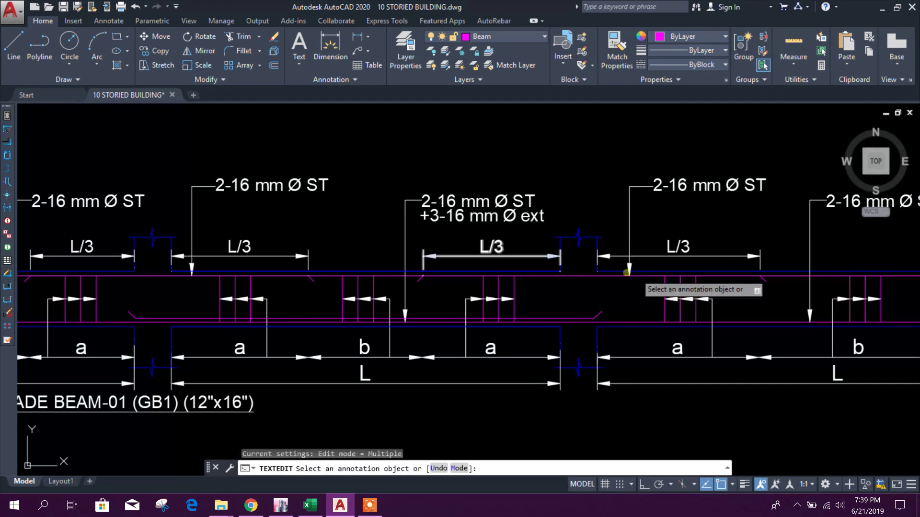
scroll(623, 282, down, 3)
key(Escape)
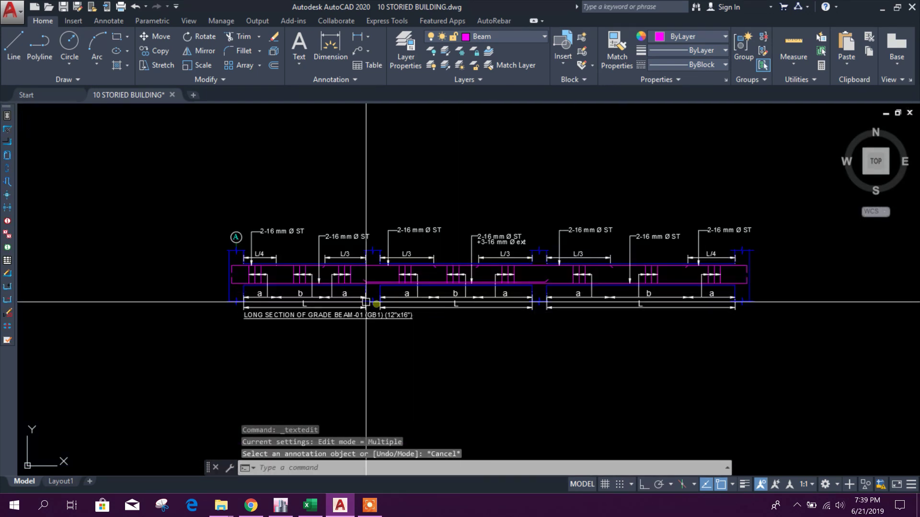
scroll(366, 302, up, 2)
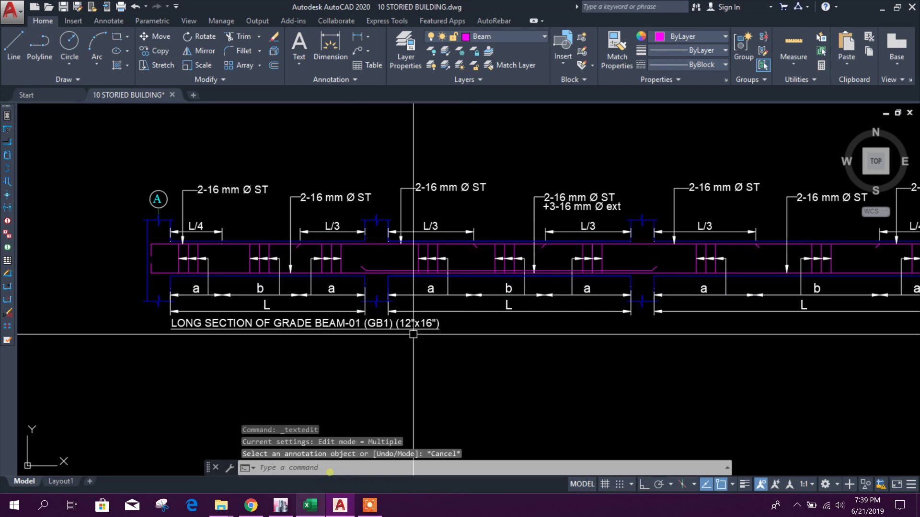
- Check the Excel reinforcement sheet, then return to the AutoCAD drawing
click(311, 503)
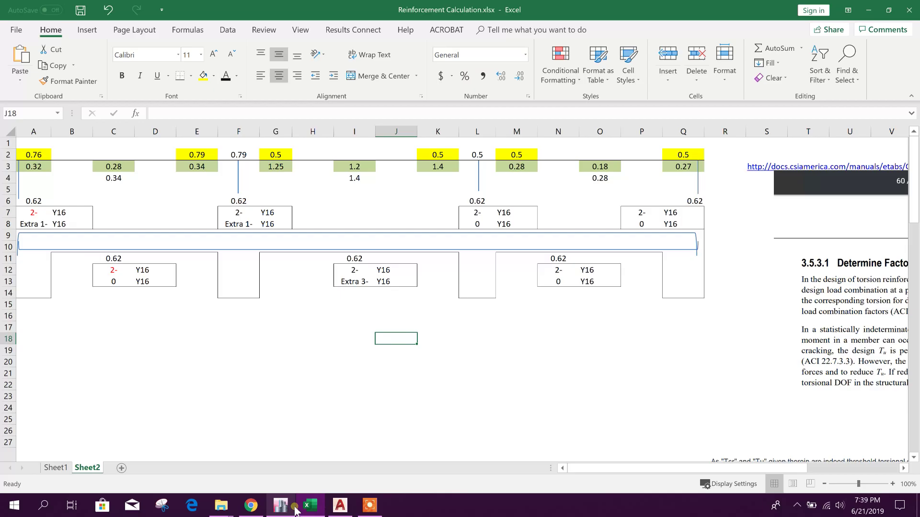
click(339, 505)
scroll(452, 344, down, 5)
scroll(452, 338, down, 2)
- Pan and zoom the view to the Grade Beam Layout Plan with its GB1 beams
drag(498, 223, 495, 302)
drag(374, 215, 375, 310)
scroll(309, 211, down, 5)
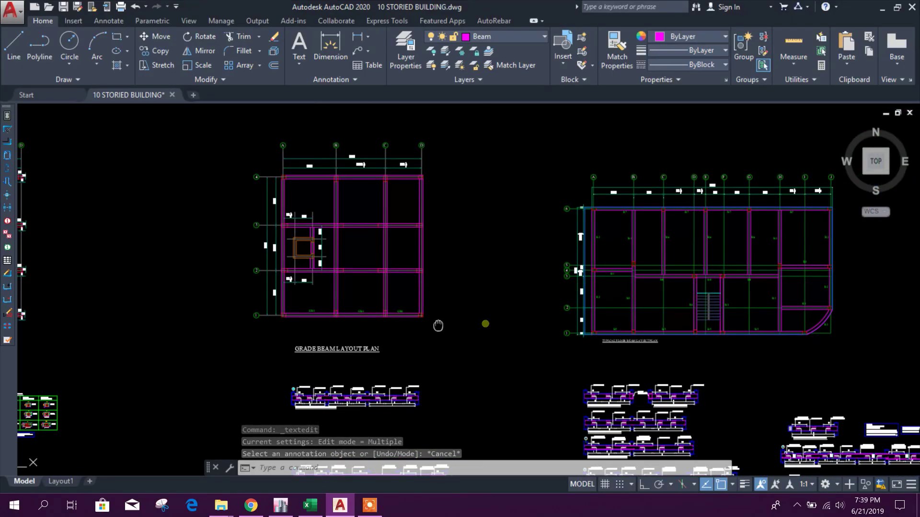
scroll(318, 376, down, 3)
drag(197, 397, 408, 341)
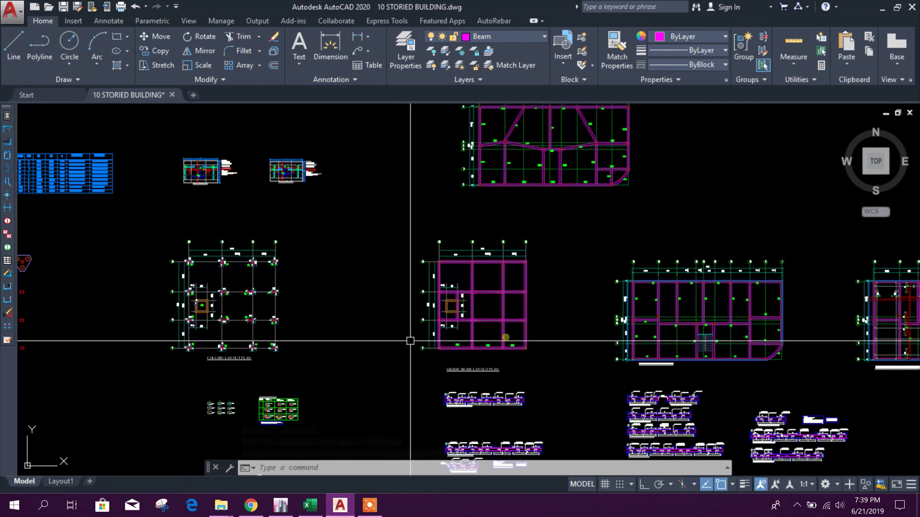
scroll(551, 419, up, 5)
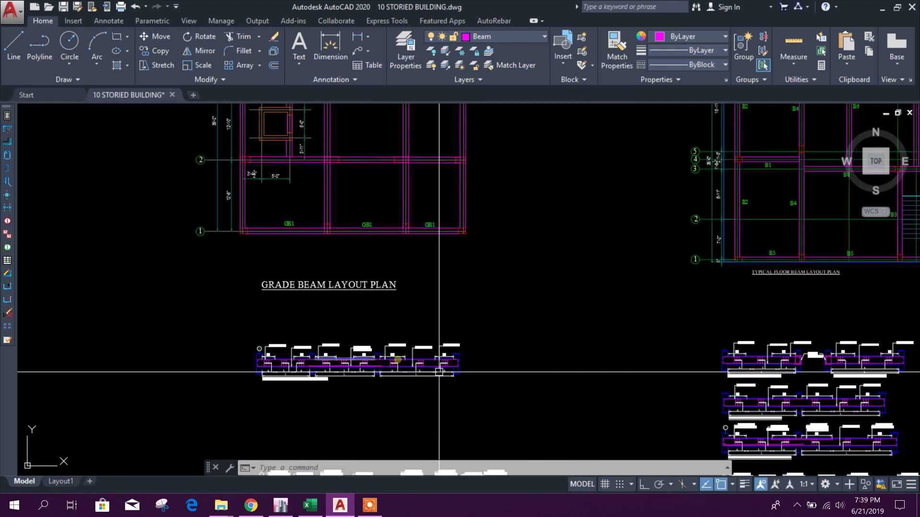
drag(494, 394, 490, 390)
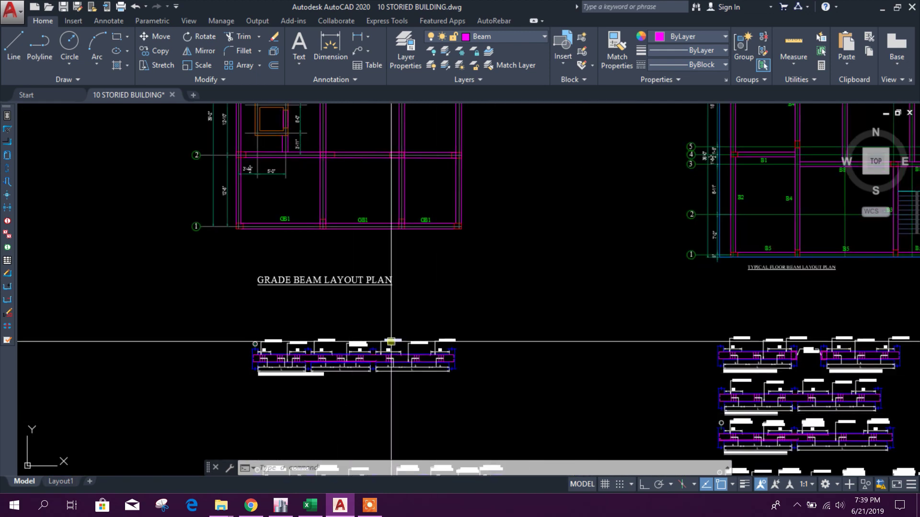
scroll(372, 315, up, 3)
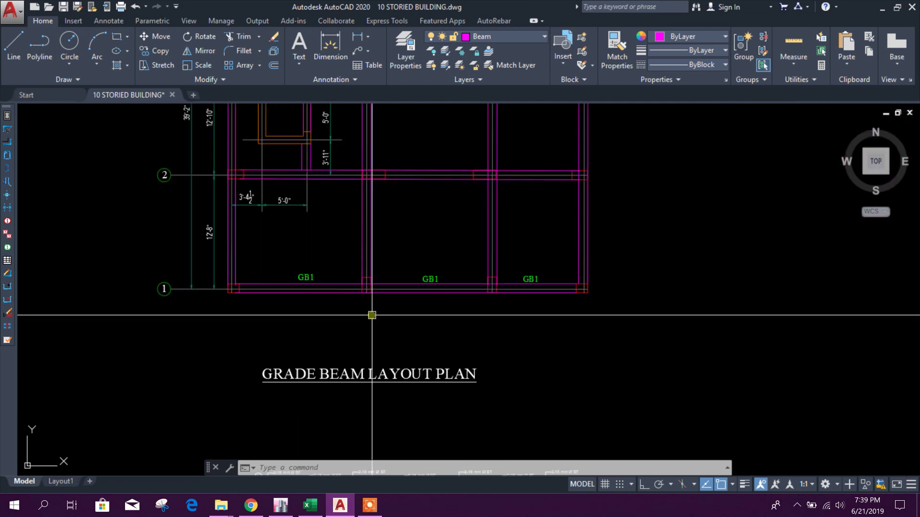